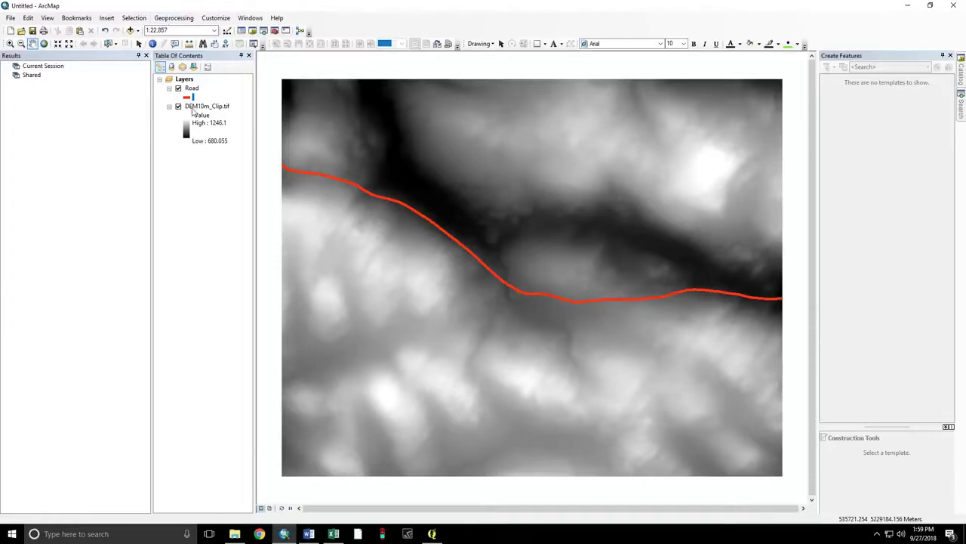
- Inspect the properties of the Road and DEM10m_Clip layers
left_click(194, 108)
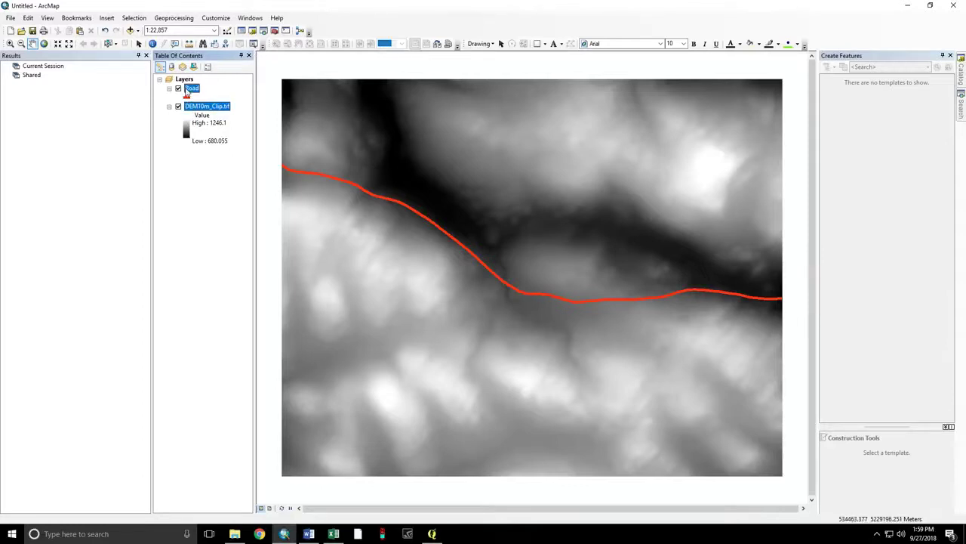
left_click(192, 89)
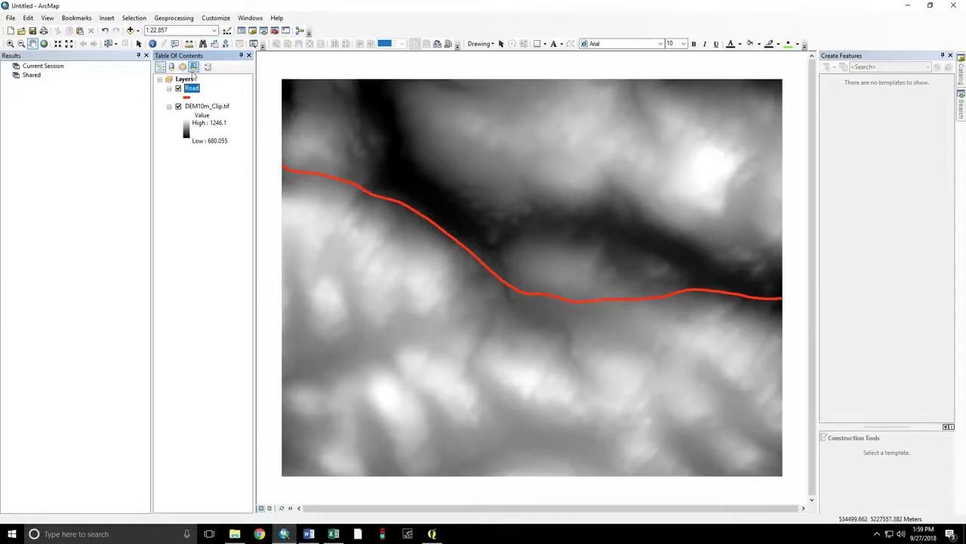
right_click(197, 90)
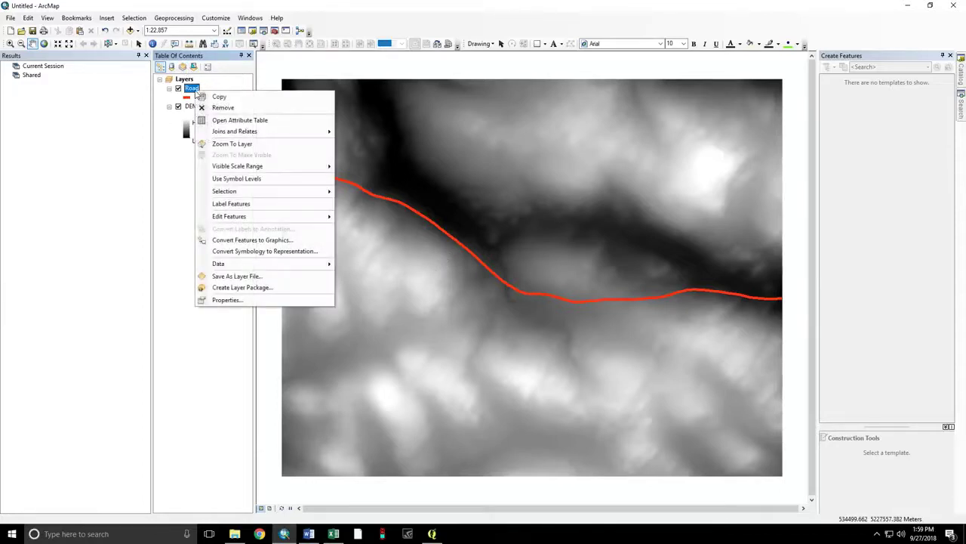
left_click(239, 300)
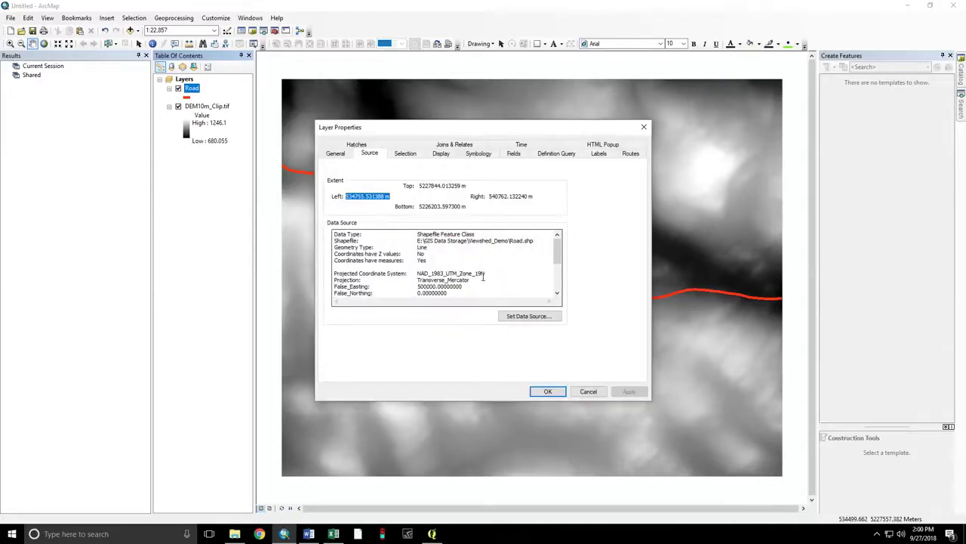
left_click(544, 391)
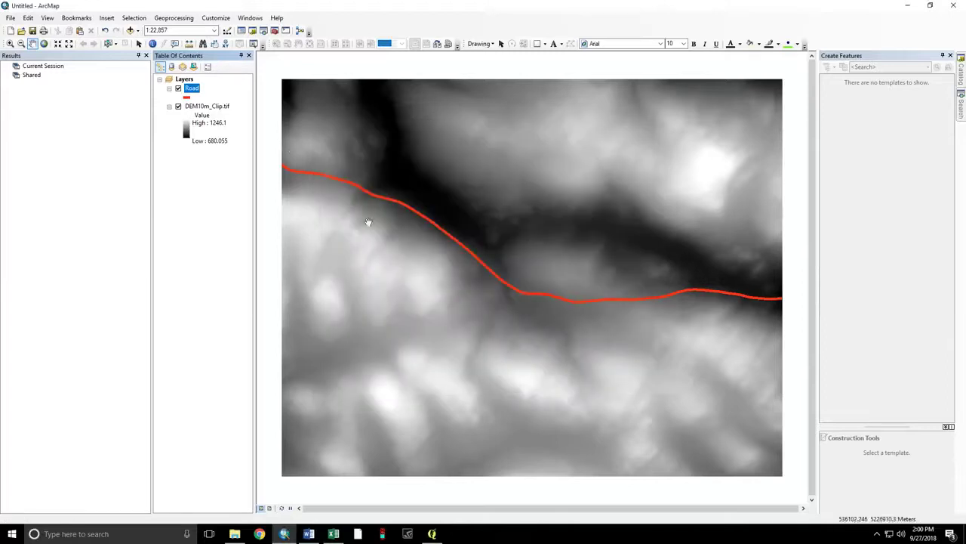
right_click(211, 108)
left_click(248, 257)
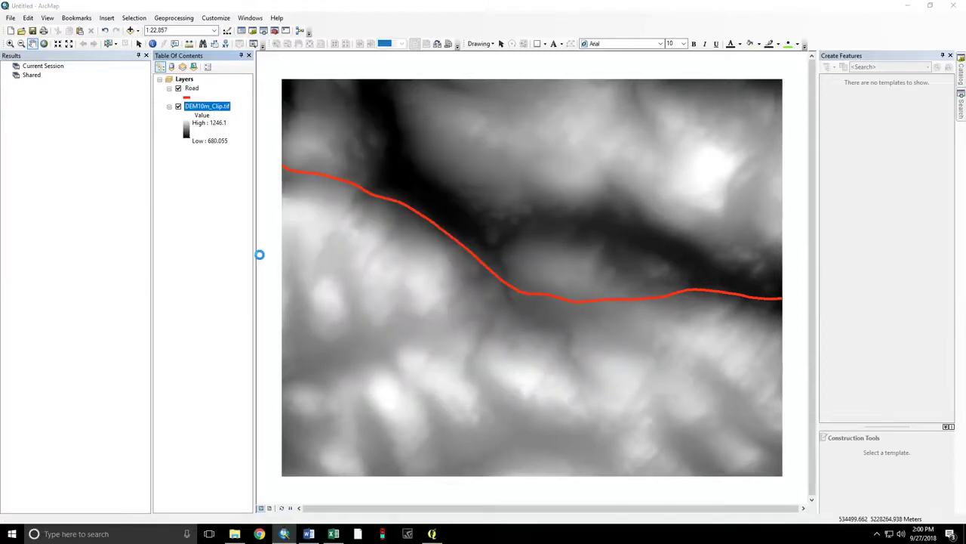
left_click_drag(598, 194, 597, 227)
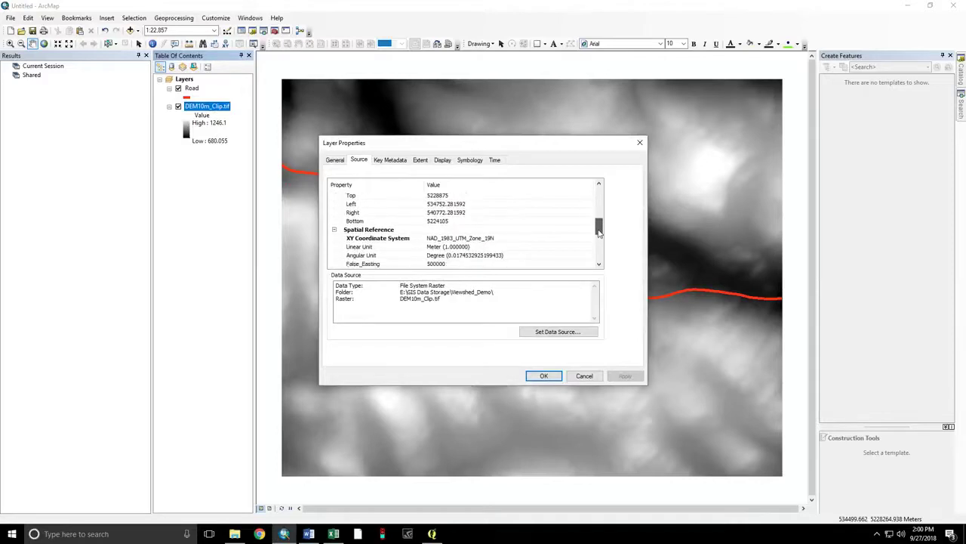
left_click(538, 375)
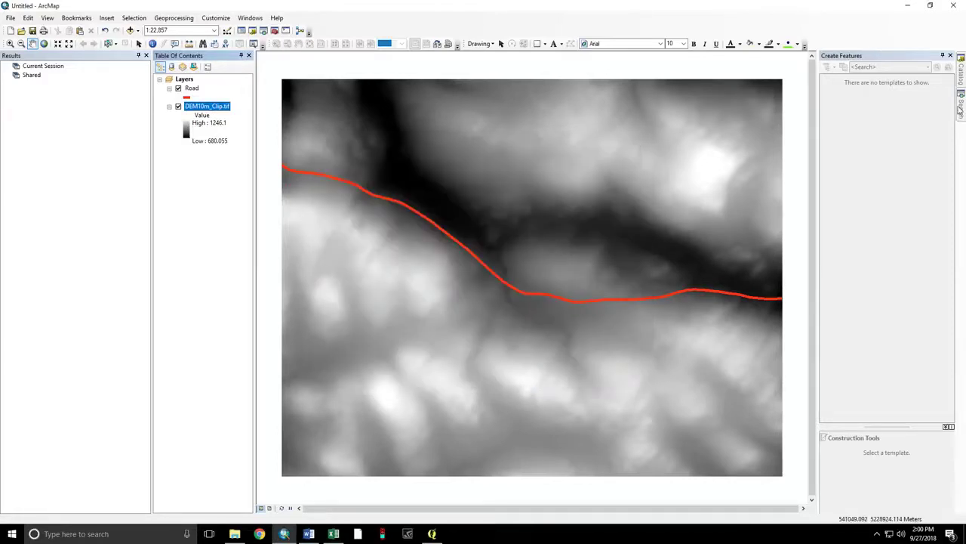
- Run Generate Points Along Lines on Road every 10 meters, saving RoadPoints.shp
left_click(961, 109)
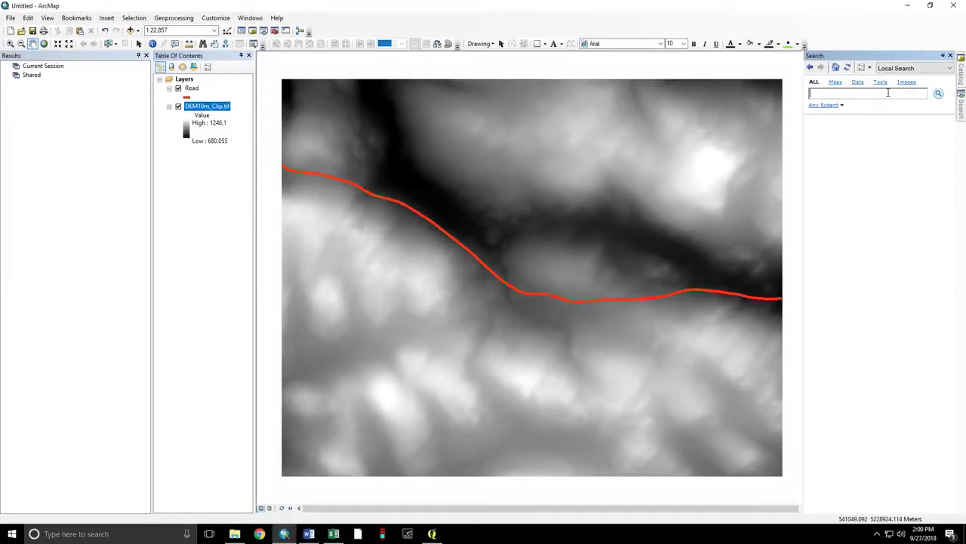
type("generate points allong lines")
key("Return")
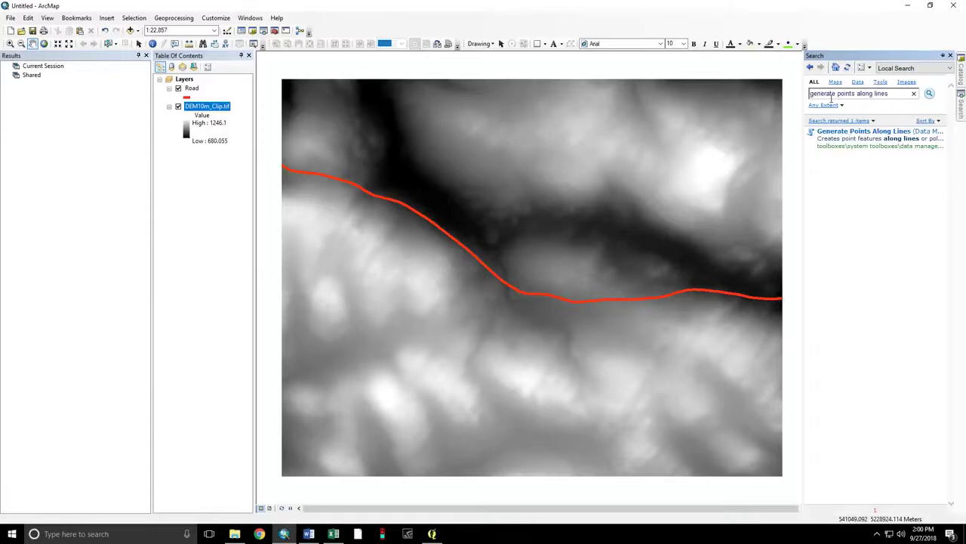
left_click(838, 131)
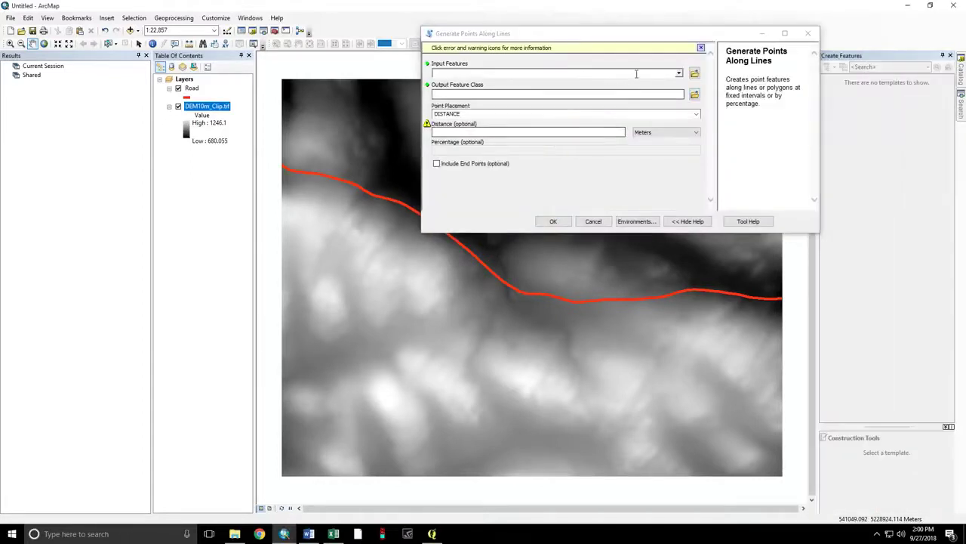
left_click(679, 73)
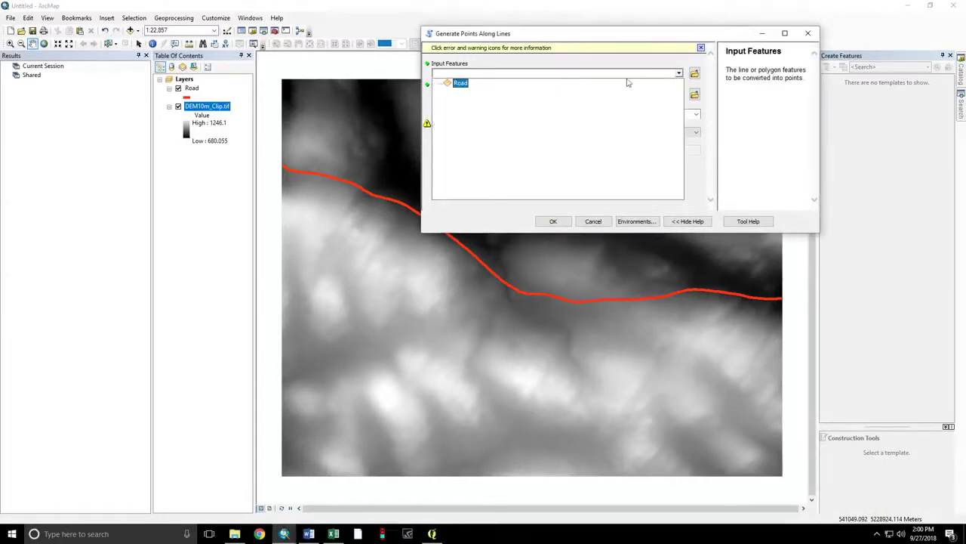
left_click(461, 85)
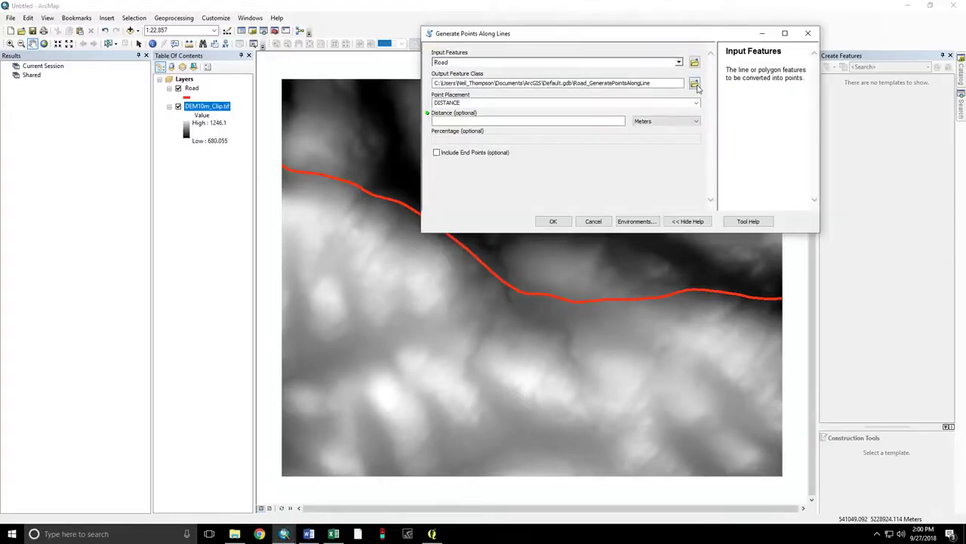
left_click(640, 153)
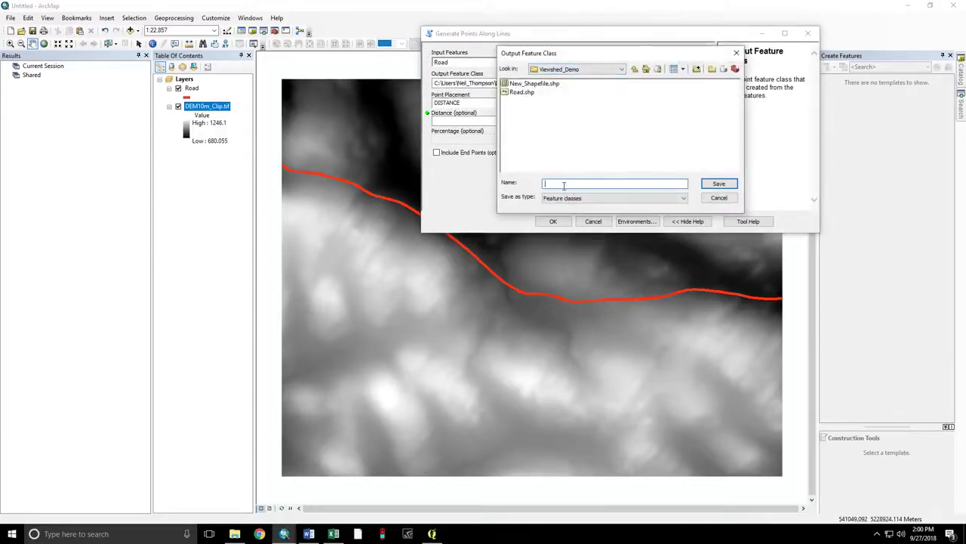
type("Points")
left_click(712, 185)
left_click(578, 121)
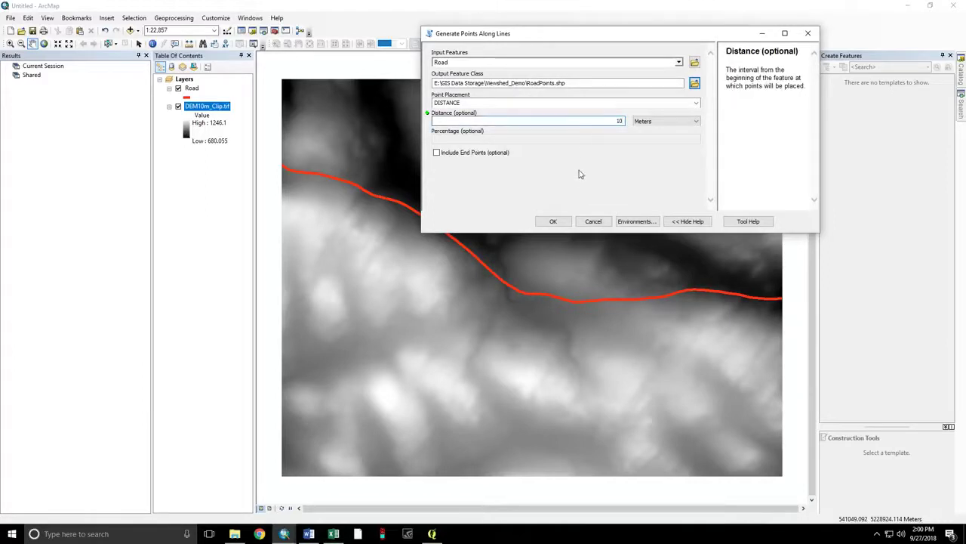
left_click(555, 221)
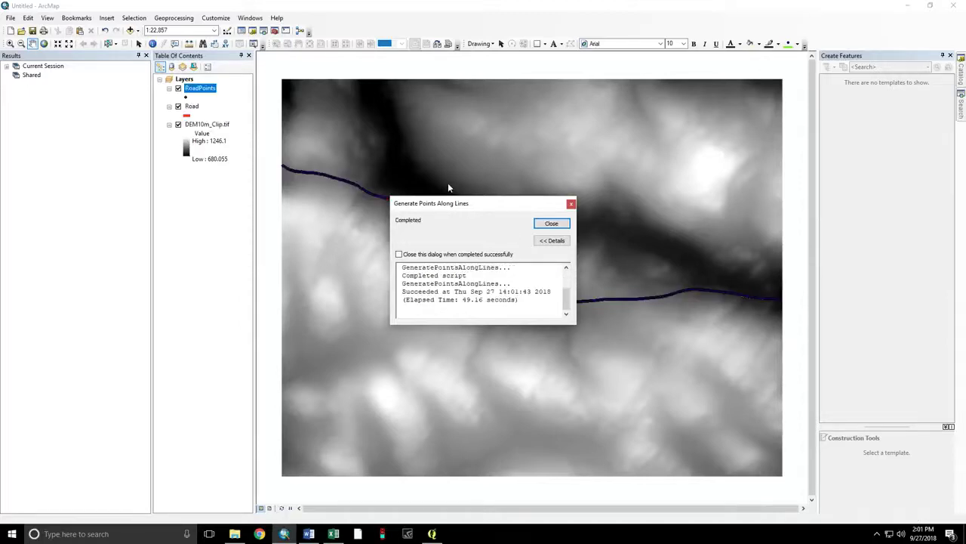
- Close the finished progress window, hide the Road line layer and zoom in
left_click(547, 225)
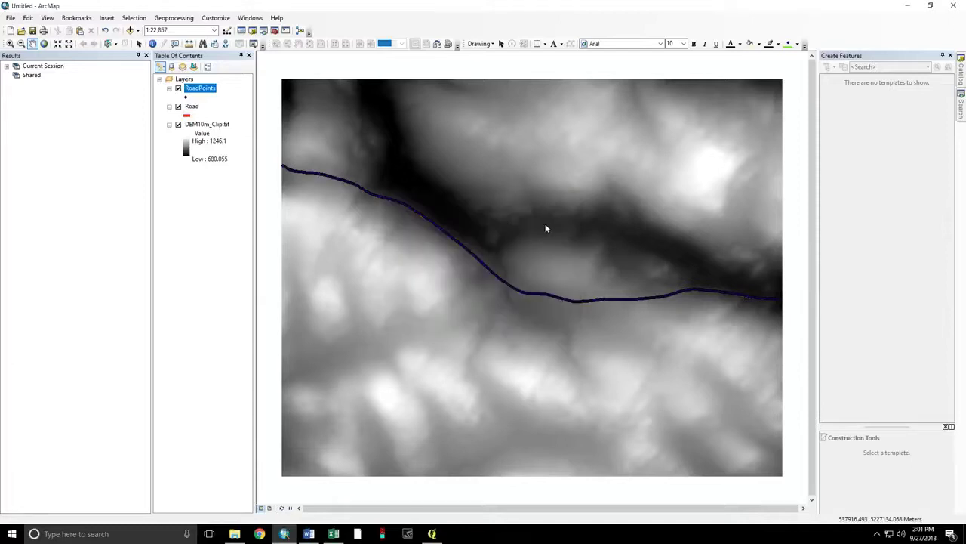
left_click(178, 106)
scroll(527, 295, "up", 5)
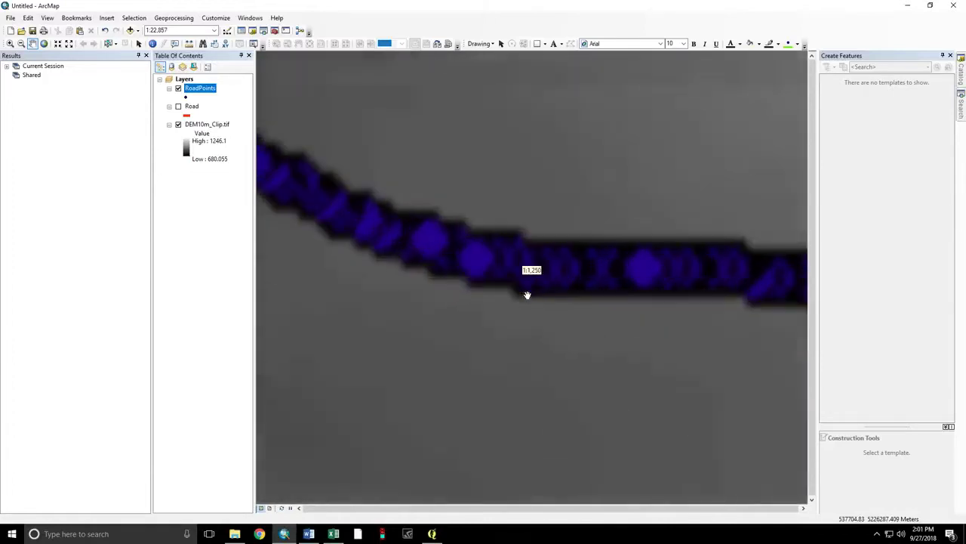
scroll(595, 269, "down", 3)
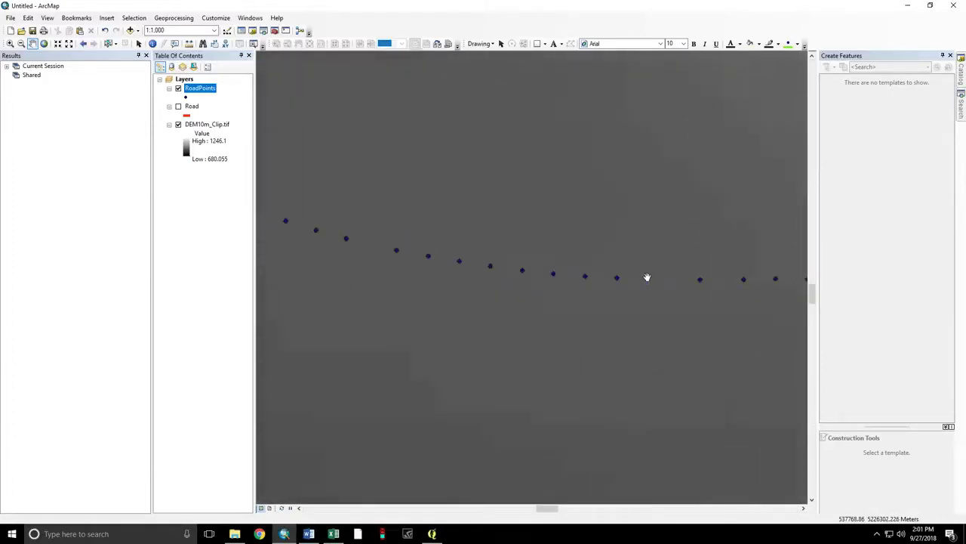
scroll(647, 277, "up", 1)
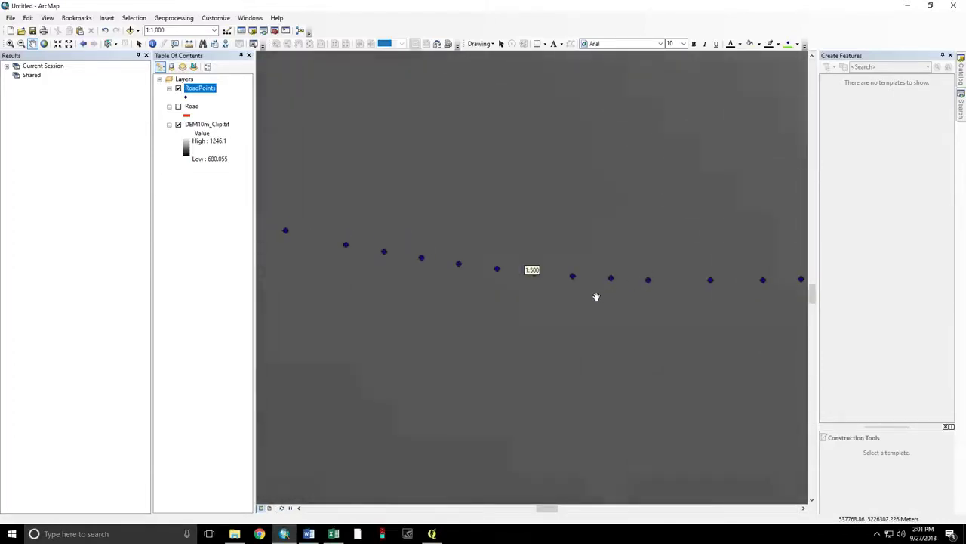
- Measure distances between consecutive road points twice to confirm 10 m spacing
left_click(190, 43)
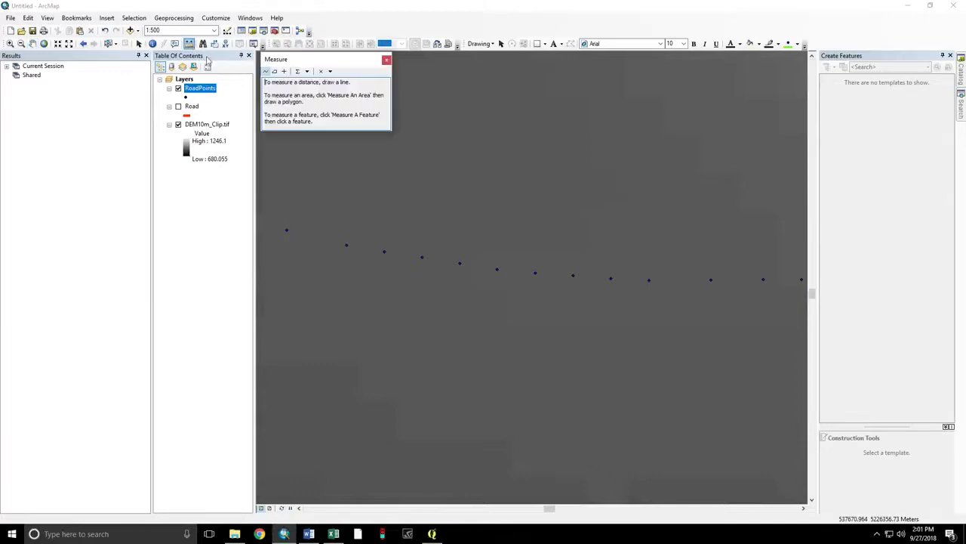
left_click(385, 252)
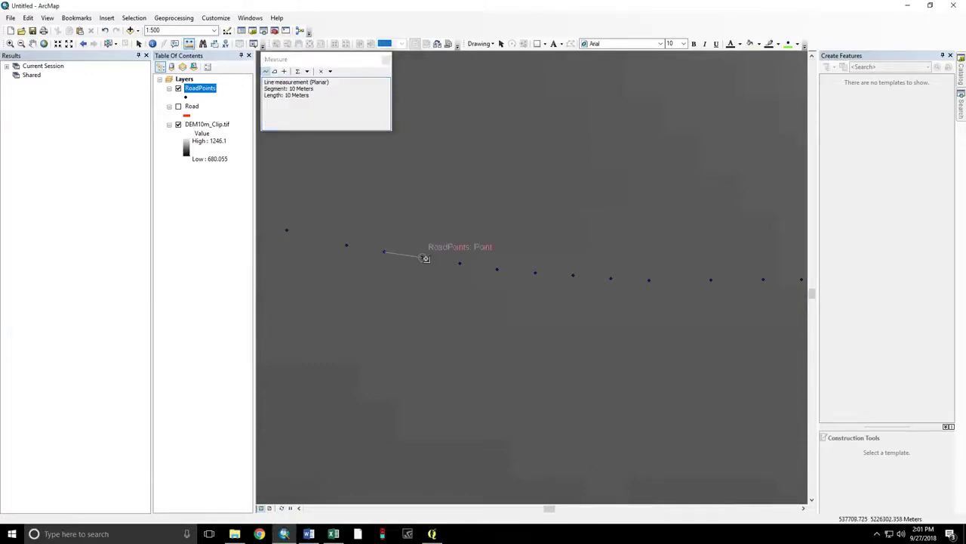
left_click(425, 258)
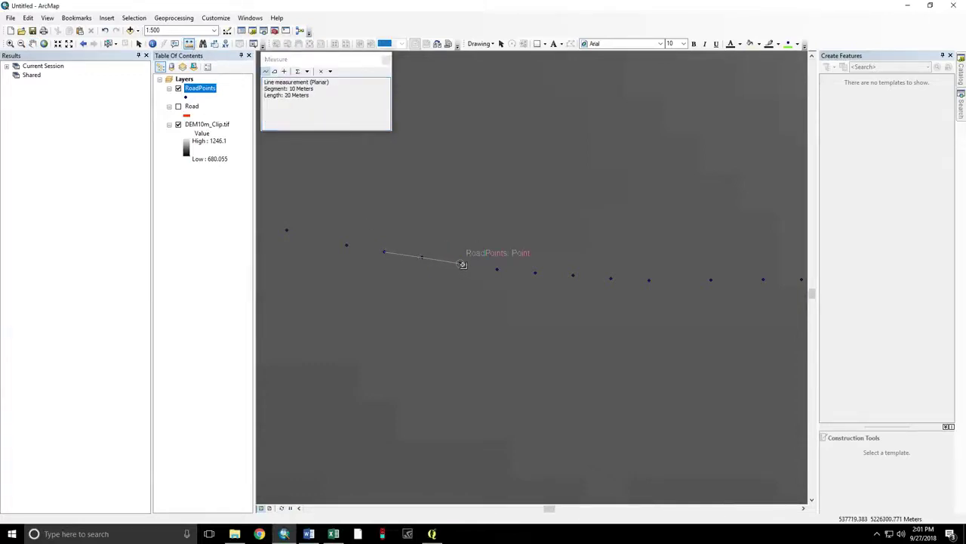
double_click(461, 263)
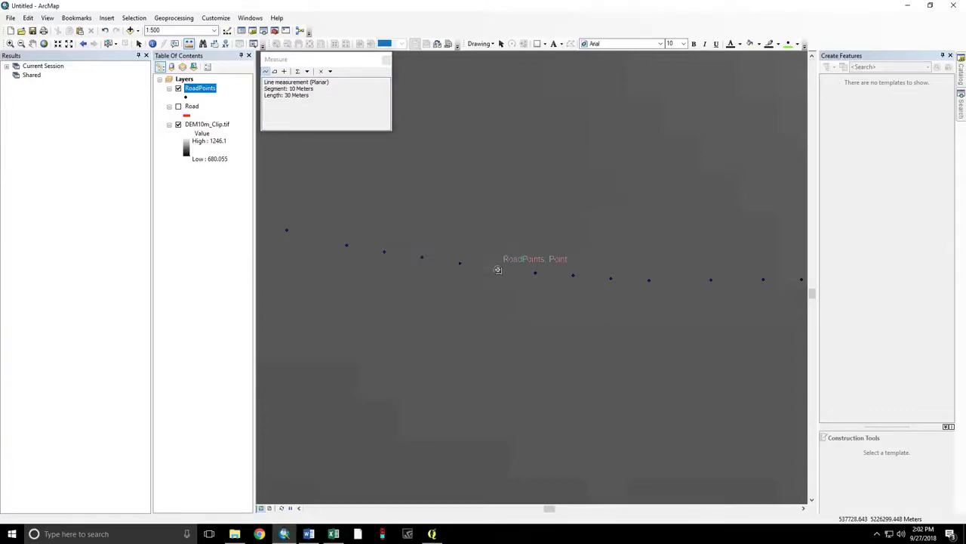
left_click(386, 60)
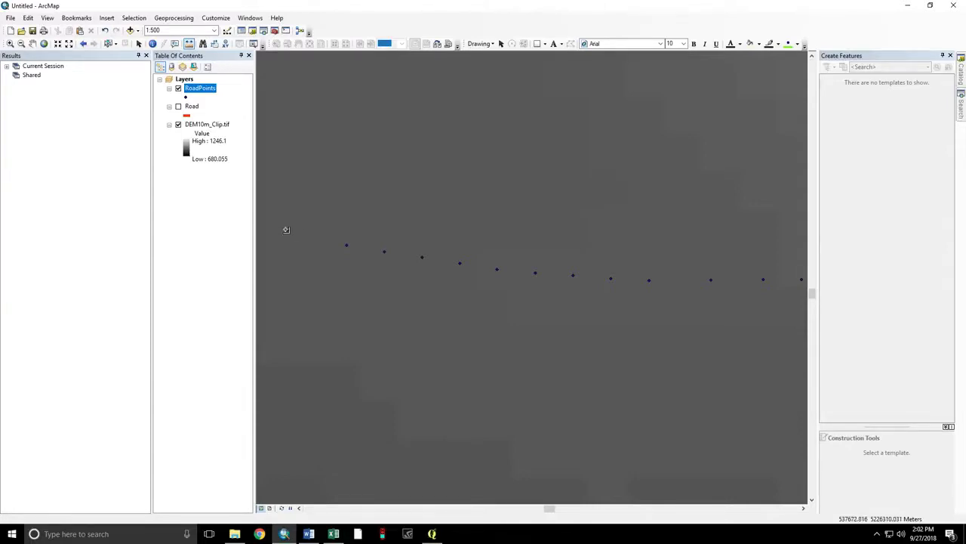
left_click(286, 230)
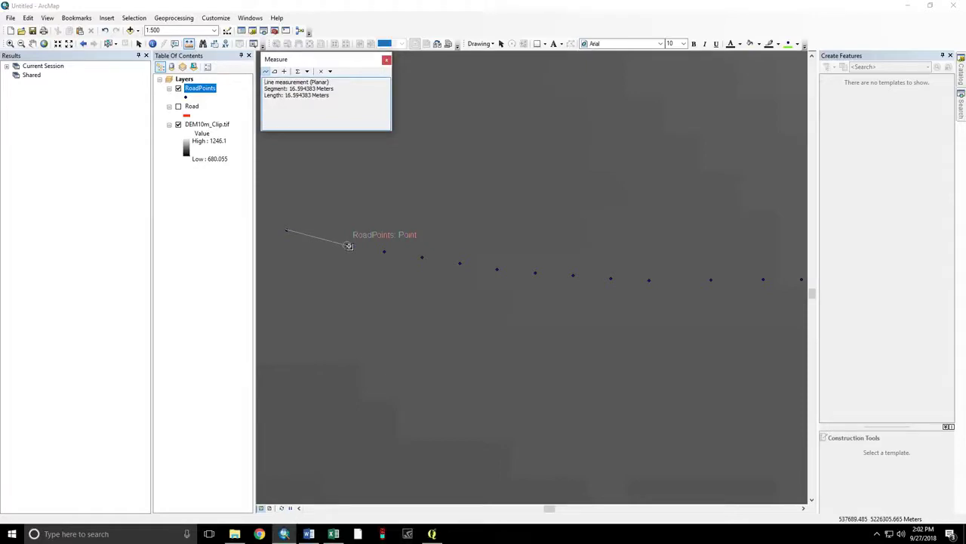
left_click(348, 245)
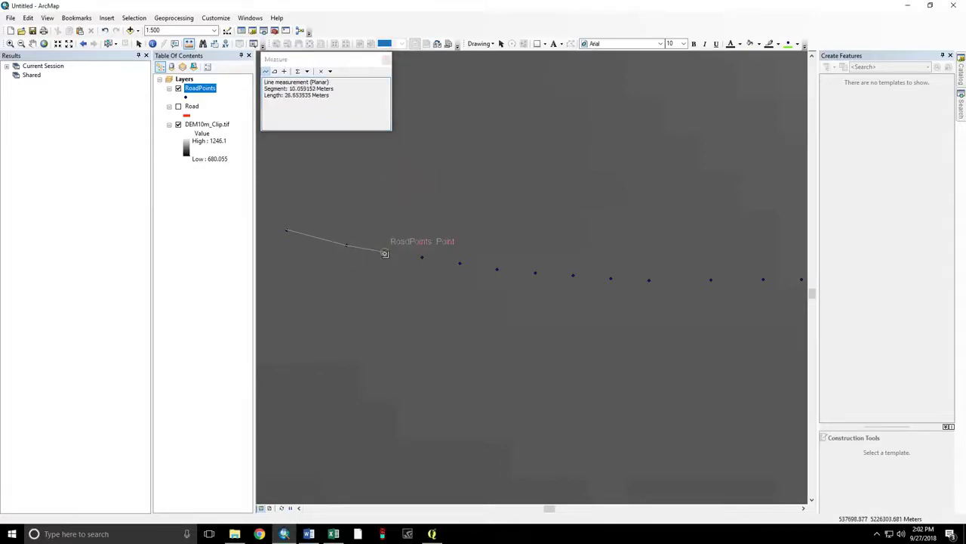
double_click(384, 253)
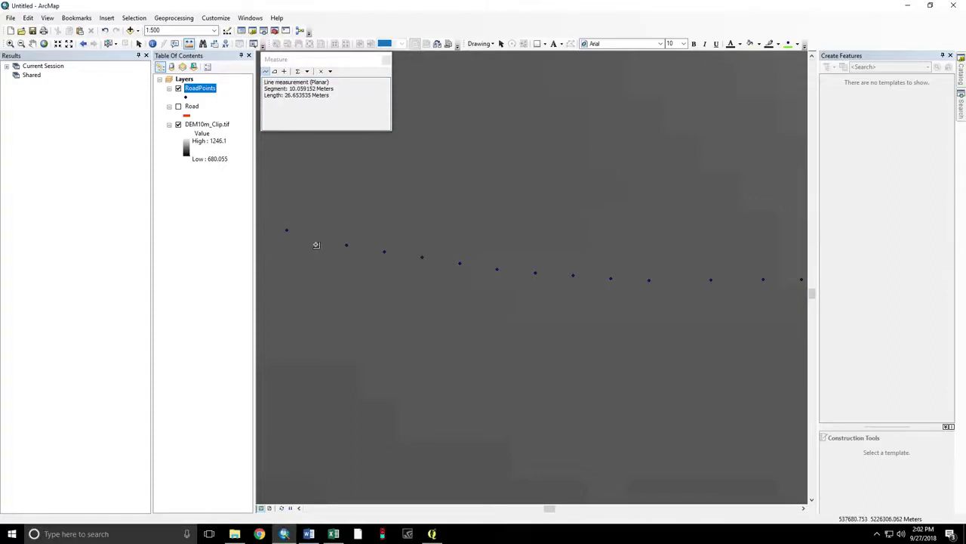
left_click(385, 61)
- Zoom back out, return to panning, and switch over to QGIS
scroll(460, 208, "up", 5)
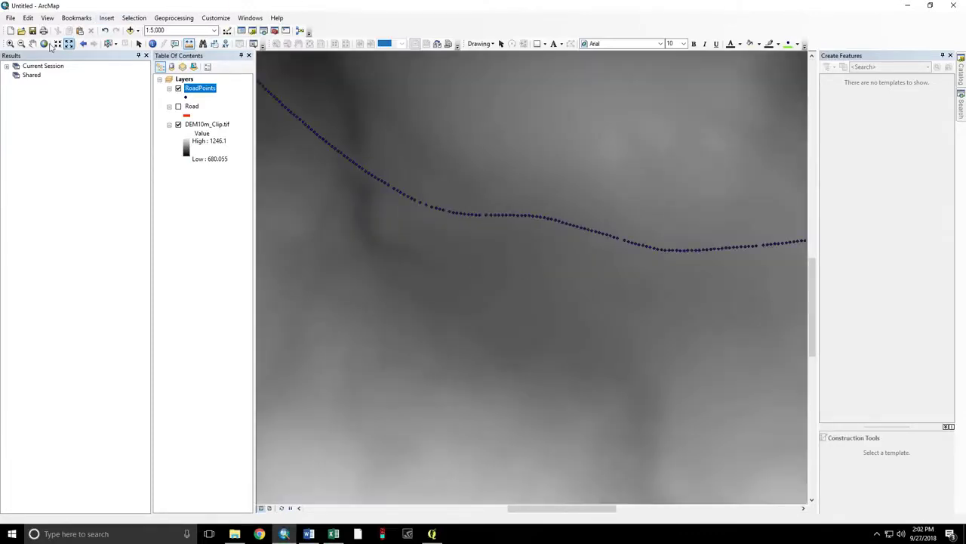
left_click(33, 43)
left_click(433, 534)
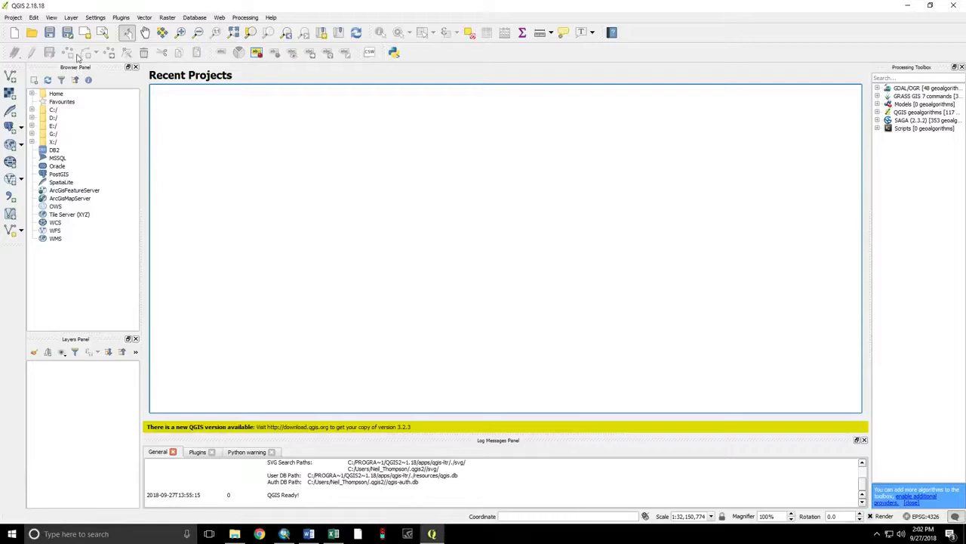
- Check the list of available panels under QGIS's View > Panels menu
left_click(51, 18)
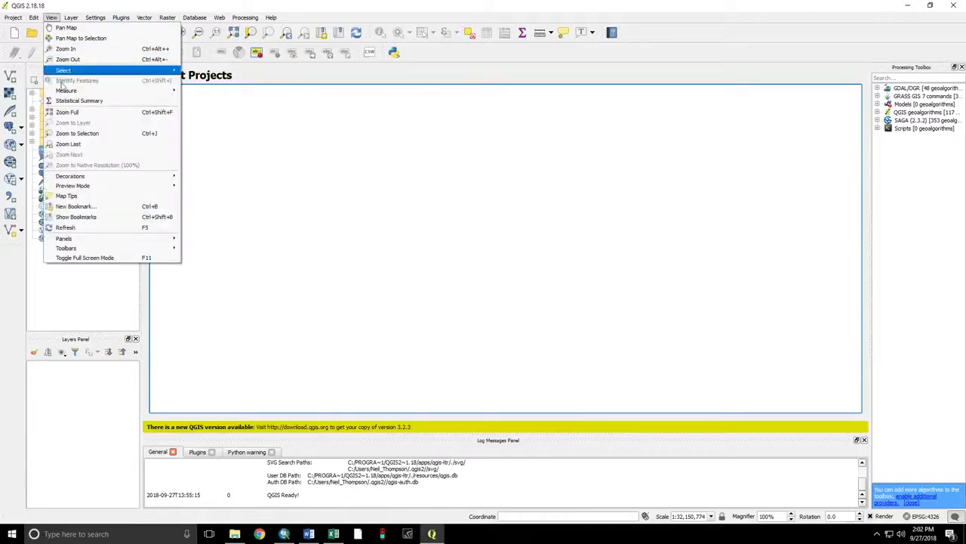
mouse_move(109, 240)
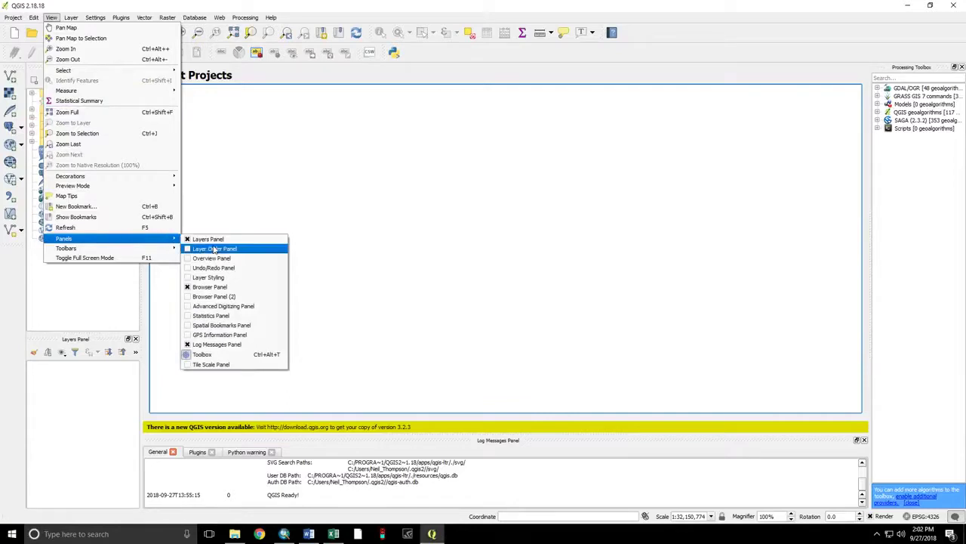
- Browse the Browser Panel from the E: drive into the Viewshed_Demo folder
left_click(109, 301)
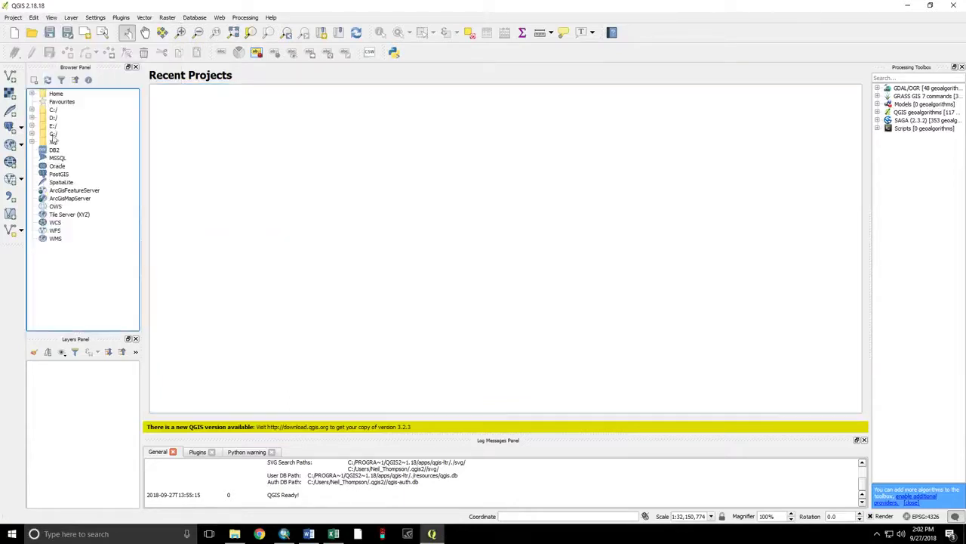
left_click(32, 127)
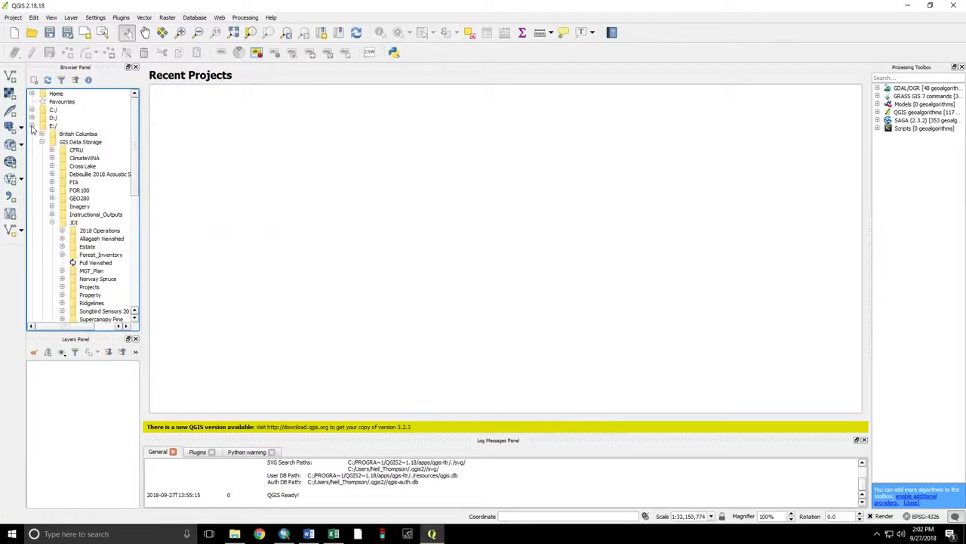
scroll(51, 222, "down", 1)
scroll(51, 222, "down", 3)
scroll(51, 221, "up", 2)
scroll(51, 221, "down", 4)
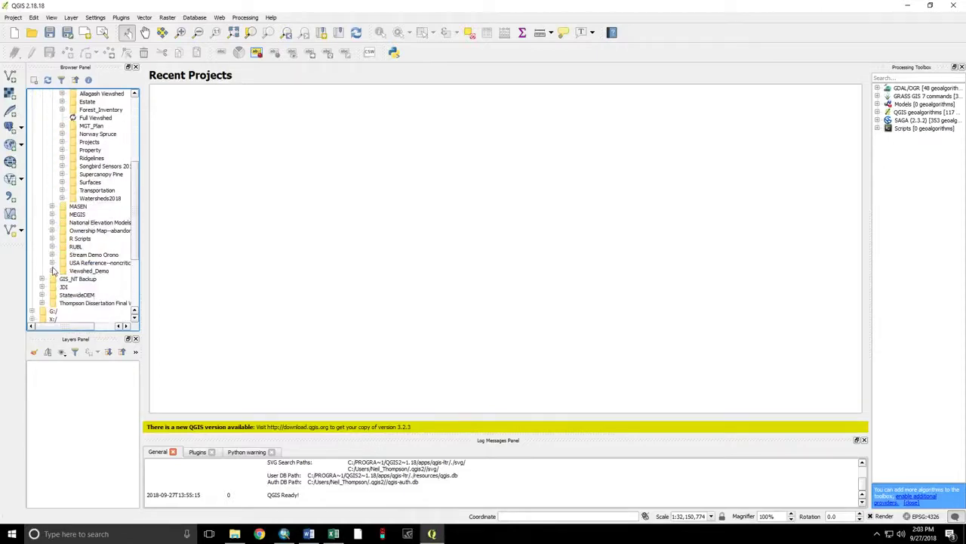
left_click(52, 270)
scroll(53, 269, "down", 1)
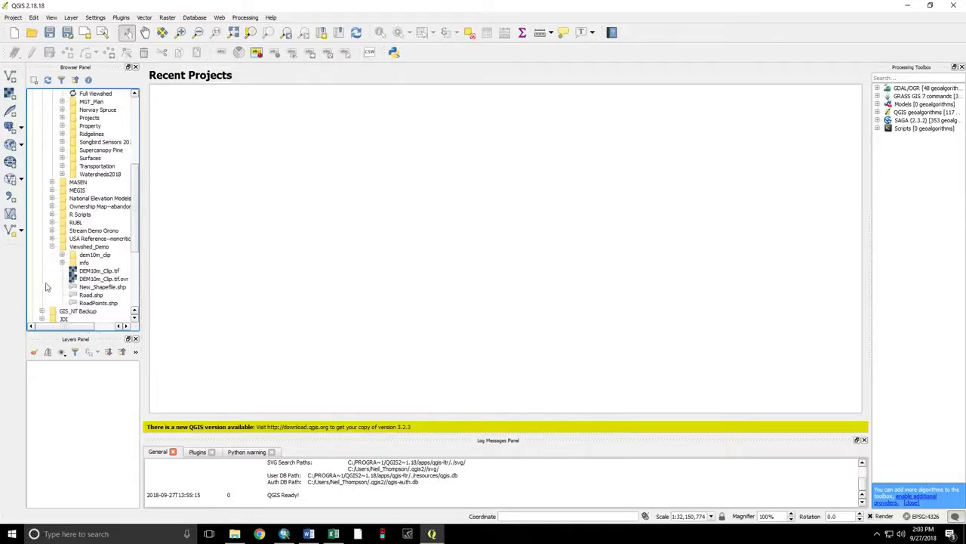
- Drag DEM10m_Clip.tif and RoadPoints.shp onto the map canvas and zoom around
left_click(90, 273)
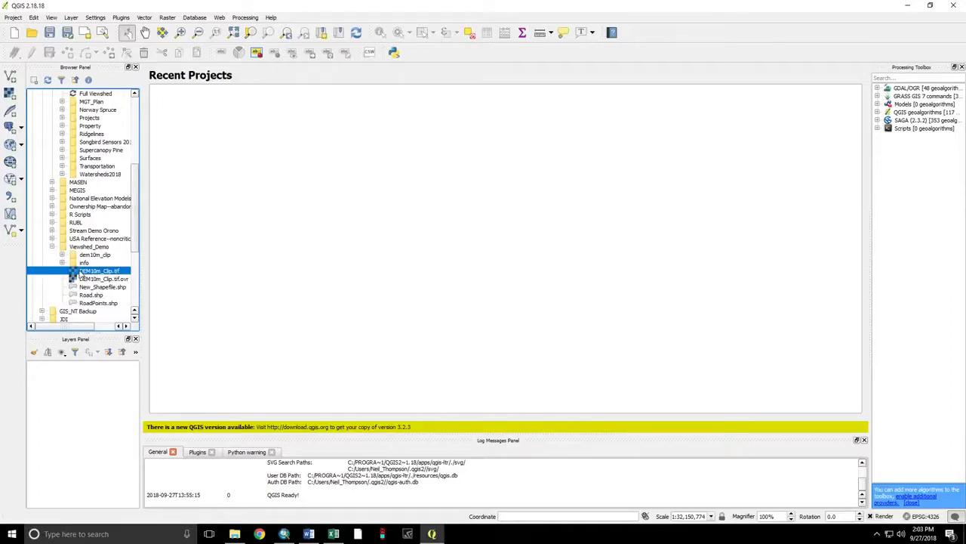
left_click_drag(79, 274, 261, 272)
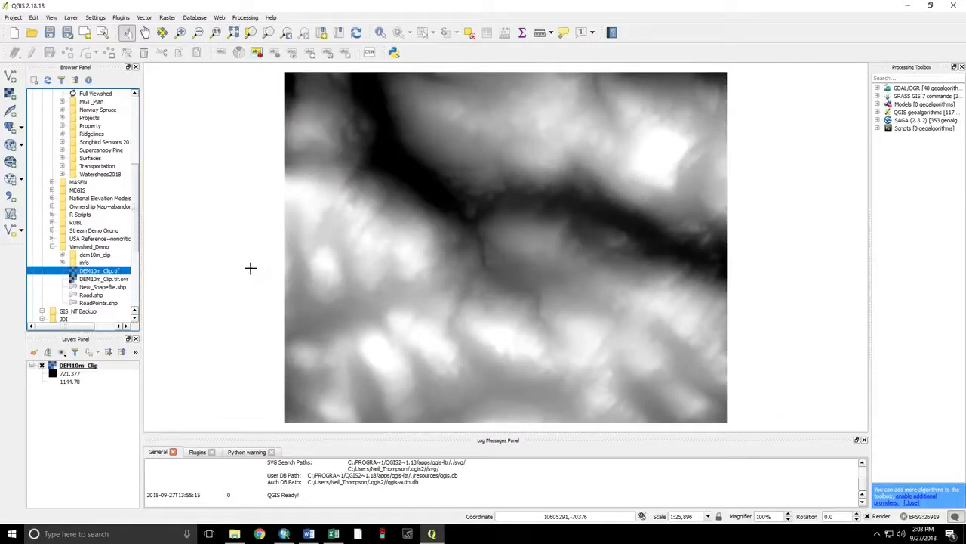
left_click(89, 302)
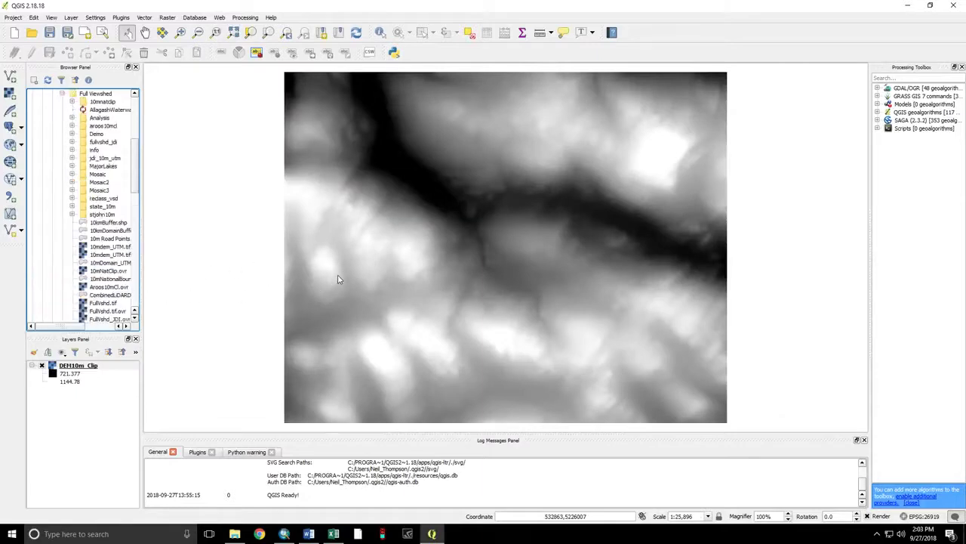
left_click_drag(341, 278, 360, 283)
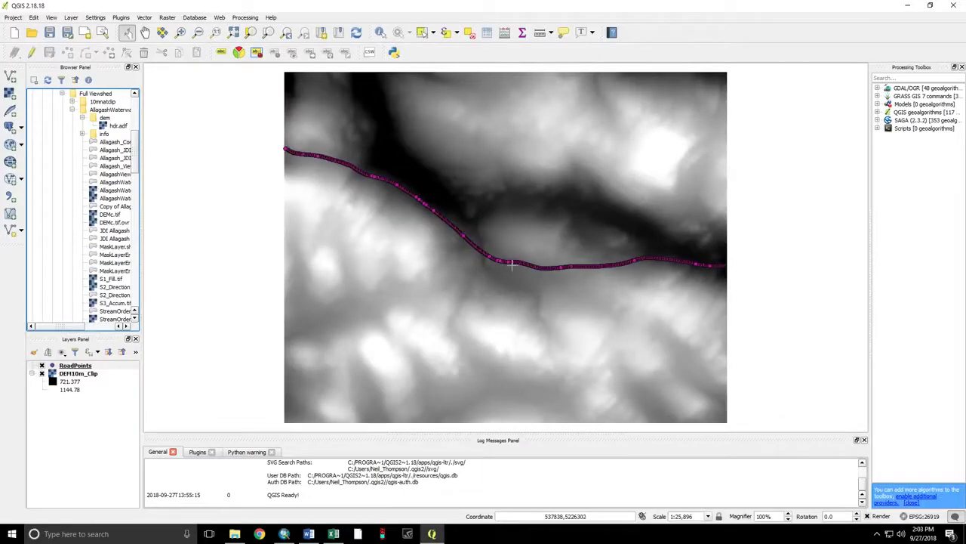
scroll(506, 266, "up", 5)
scroll(539, 88, "down", 6)
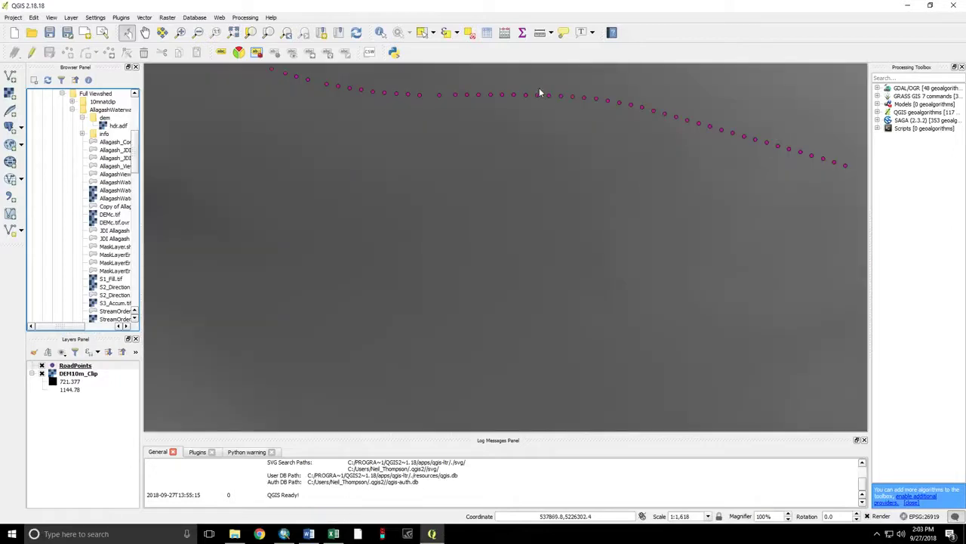
scroll(534, 89, "down", 2)
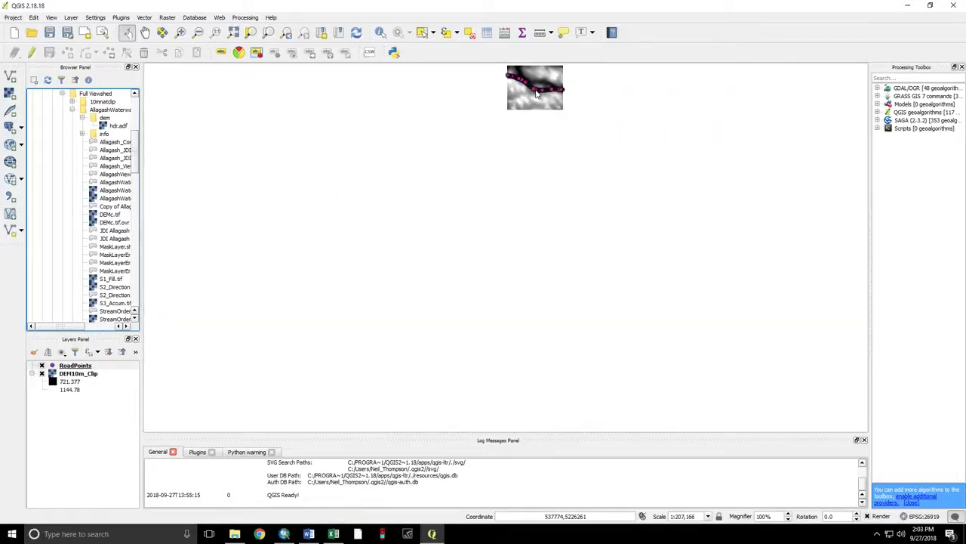
scroll(540, 77, "up", 2)
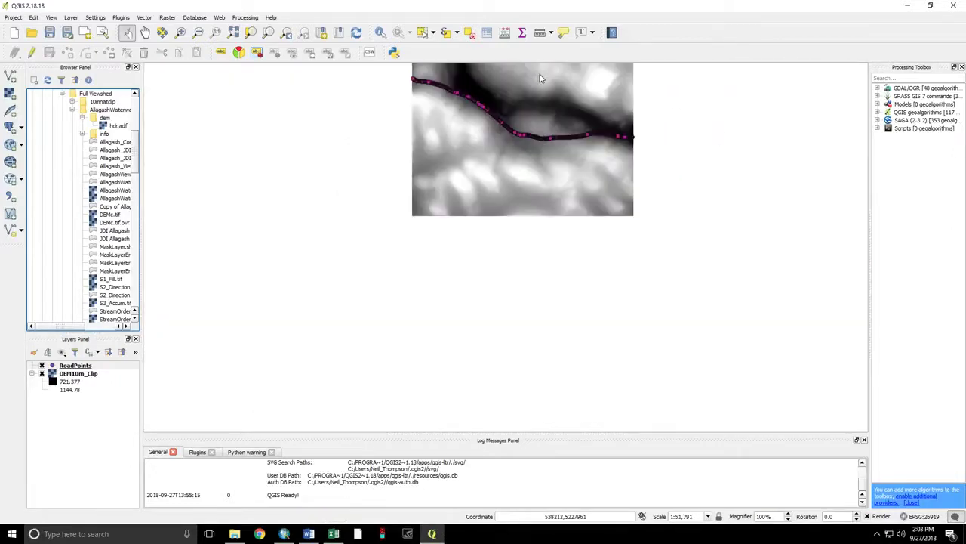
scroll(540, 78, "up", 1)
scroll(540, 77, "up", 1)
scroll(539, 78, "down", 1)
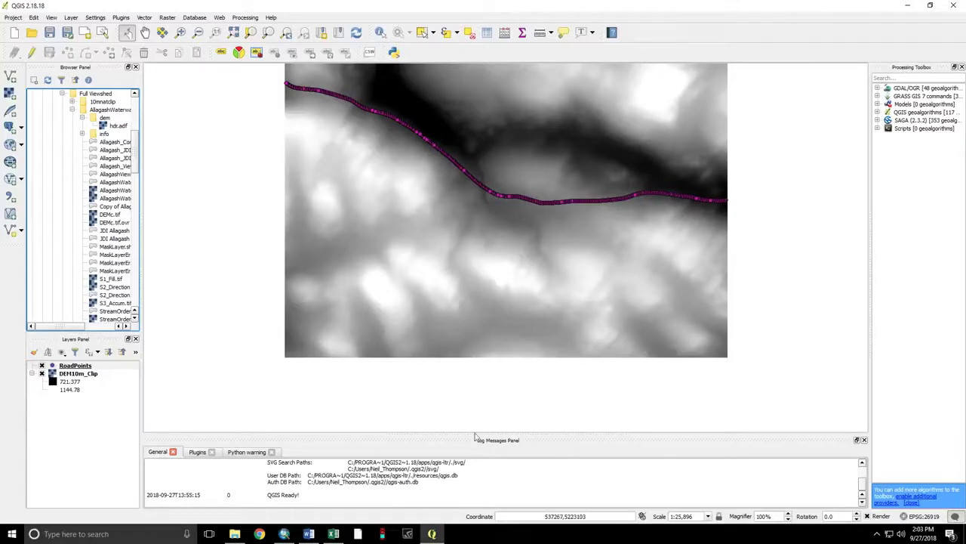
left_click(52, 18)
mouse_move(85, 242)
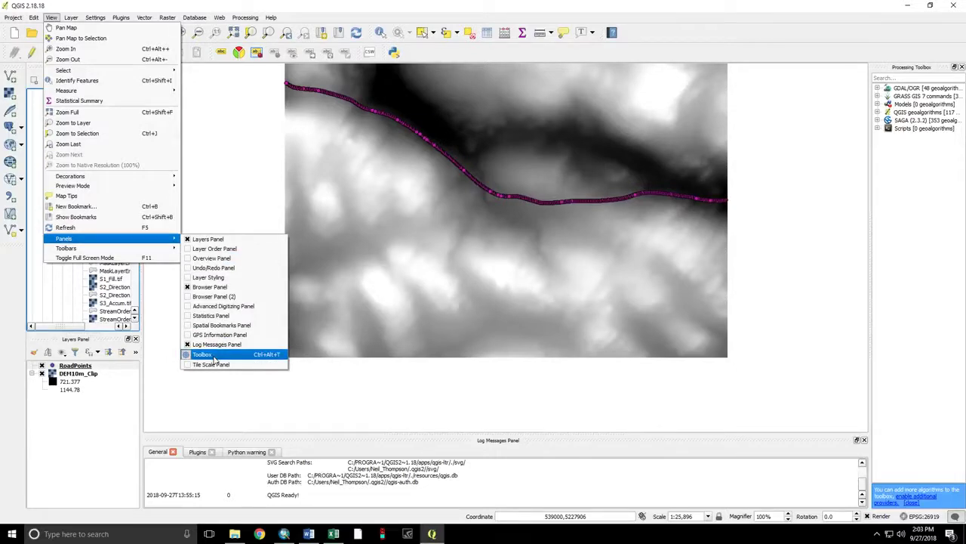
- Open the Plugin Manager's Settings page showing experimental and deprecated plugins, centred on screen
left_click(50, 20)
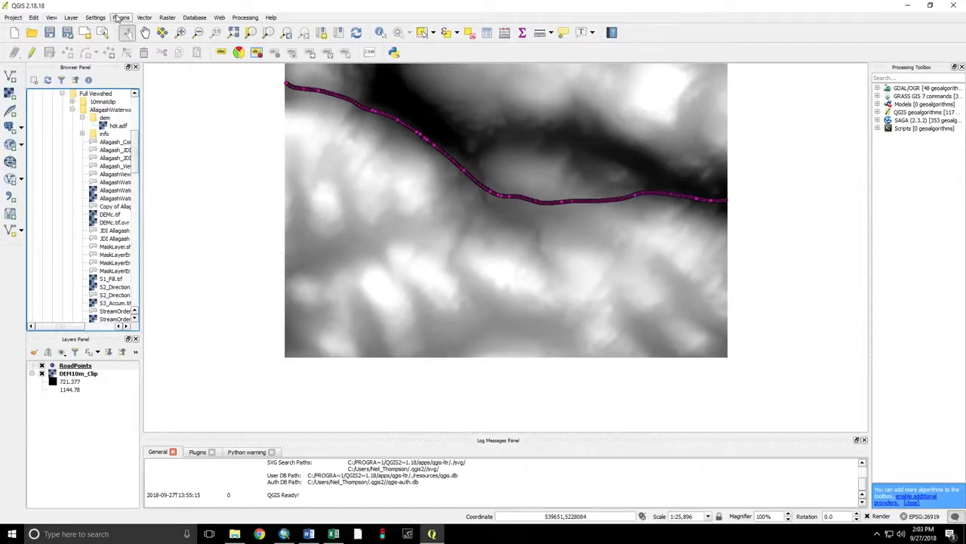
left_click(120, 18)
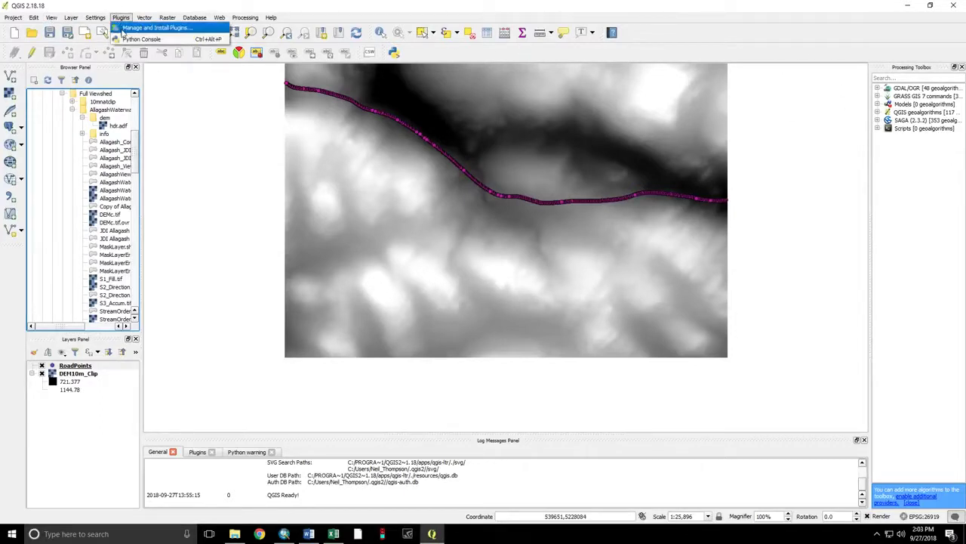
left_click(122, 30)
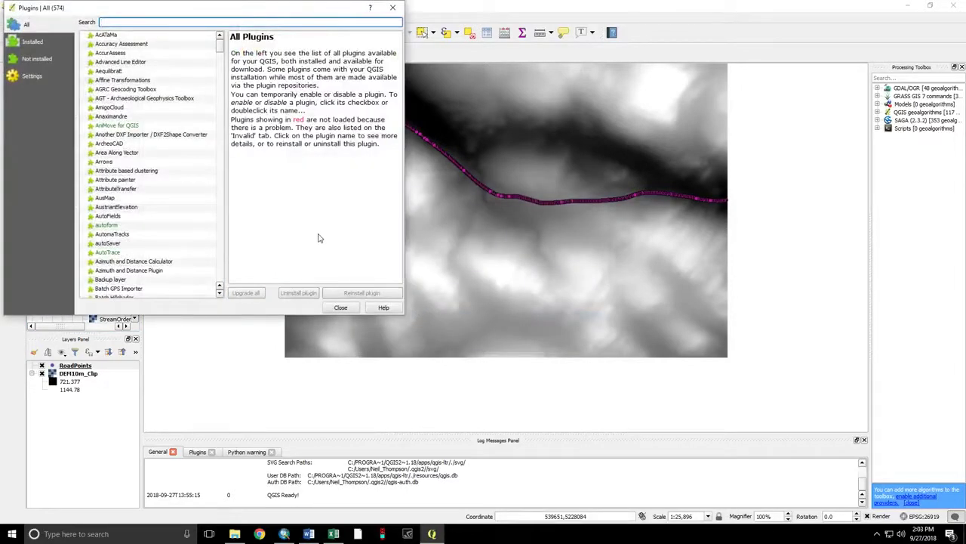
left_click(34, 77)
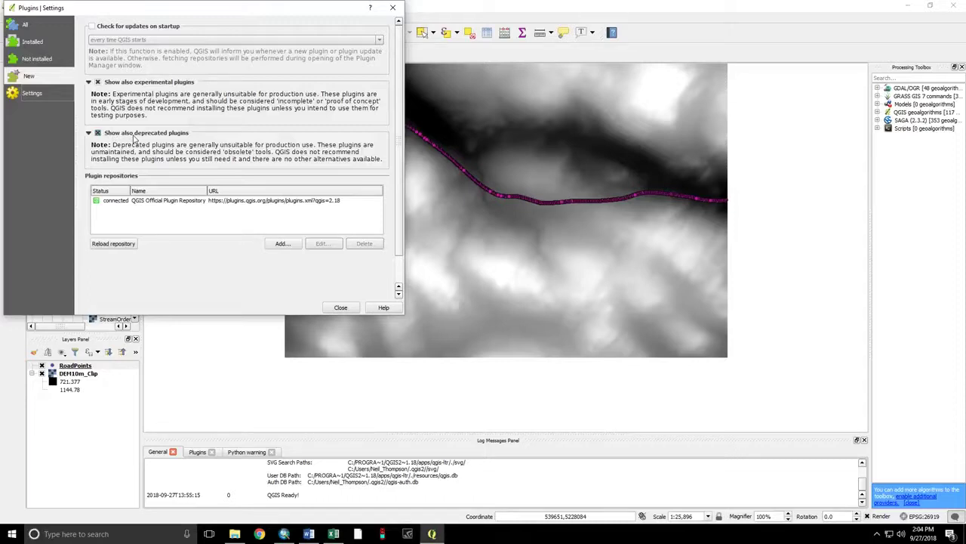
left_click_drag(187, 9, 308, 79)
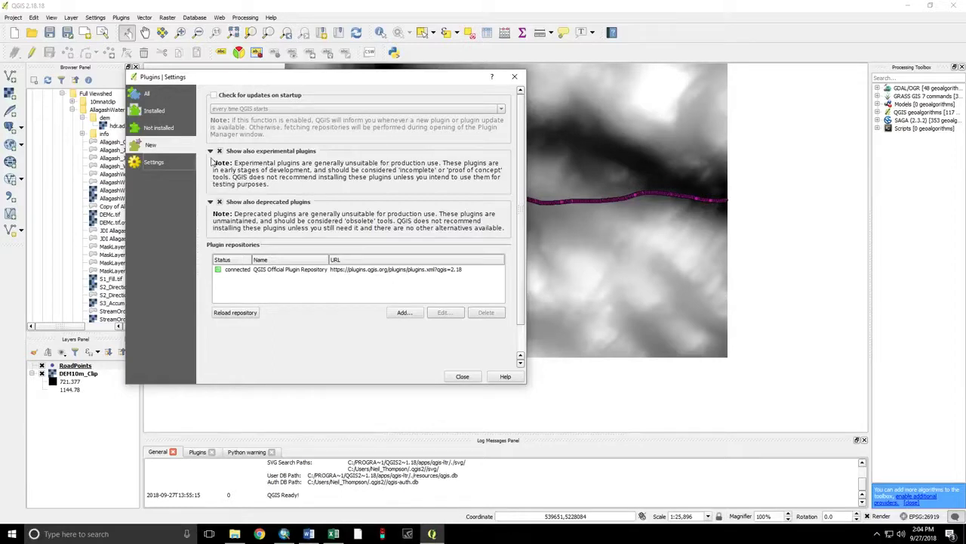
- Search the full plugin list for Senscape and install it
left_click(148, 93)
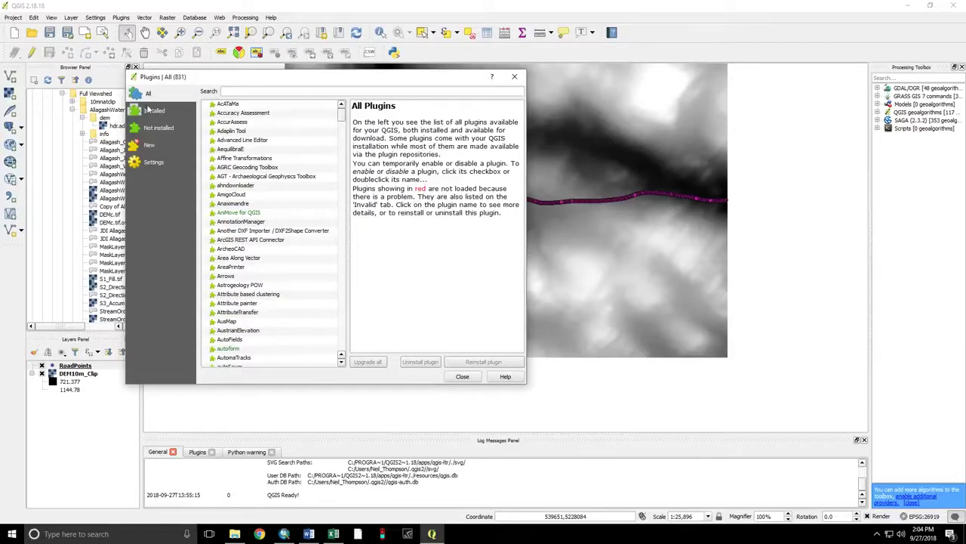
left_click(236, 91)
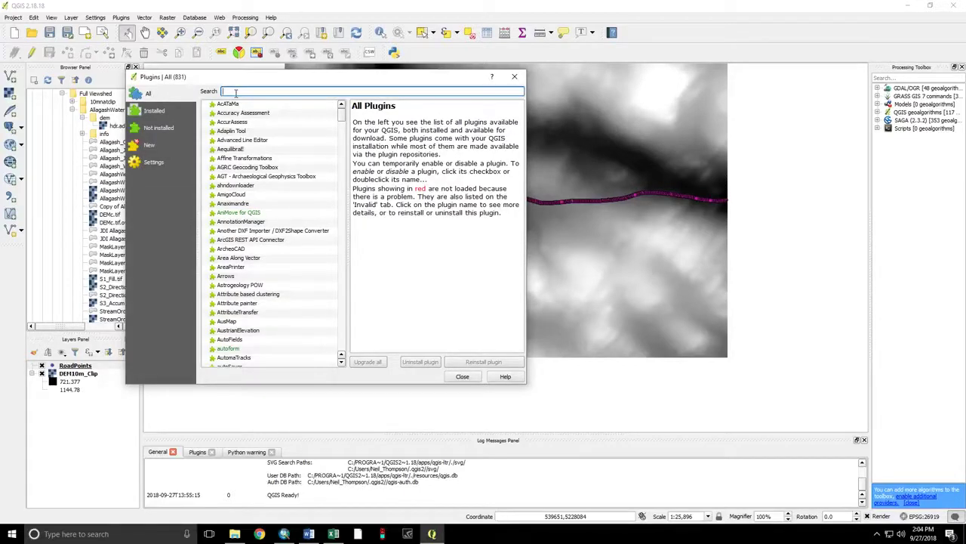
type("senso")
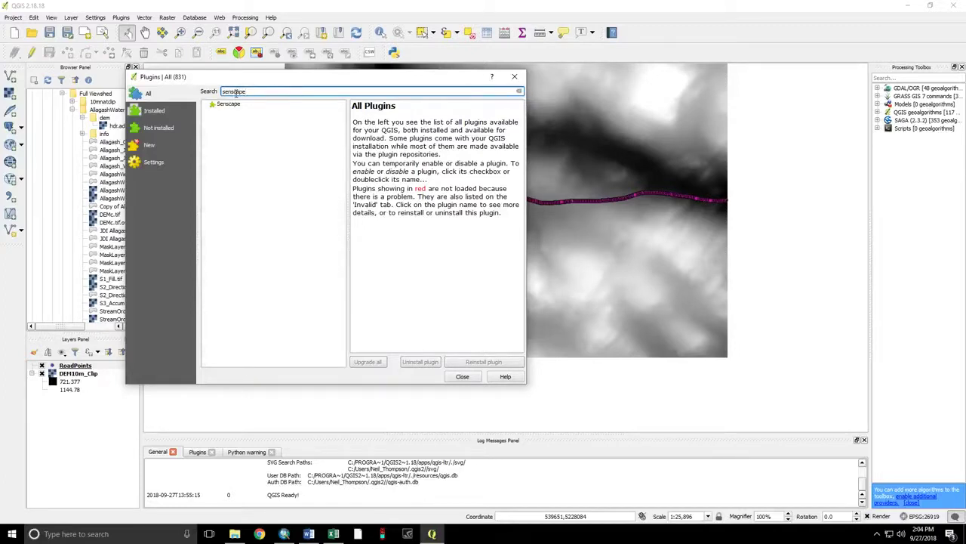
left_click(229, 104)
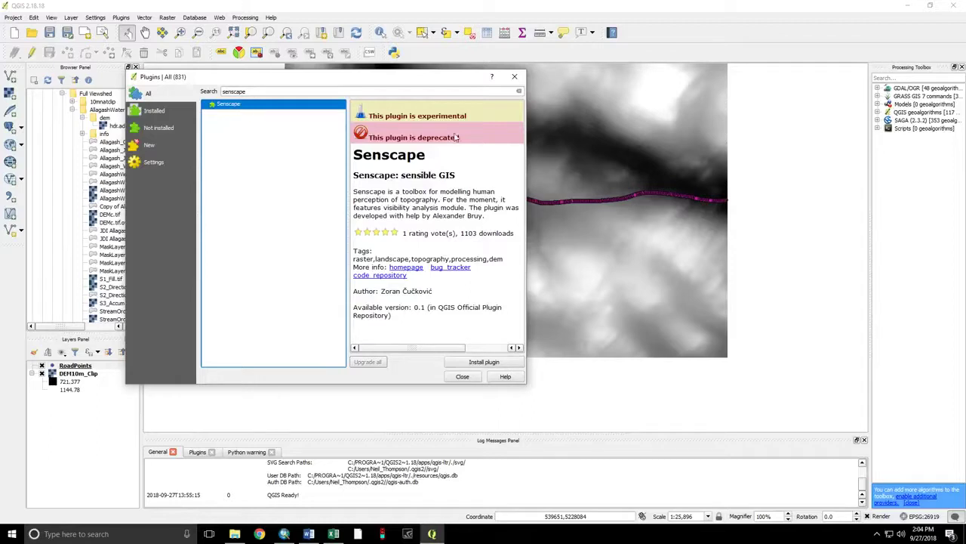
left_click(483, 362)
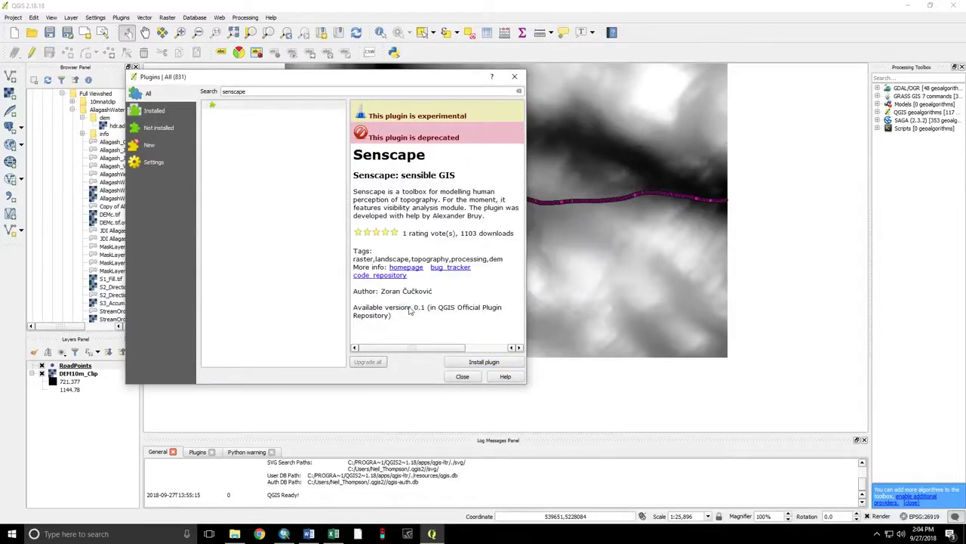
- Close the plugin manager and launch Senscape > Visibility analysis > Create viewpoints, centring its dialog
left_click(463, 376)
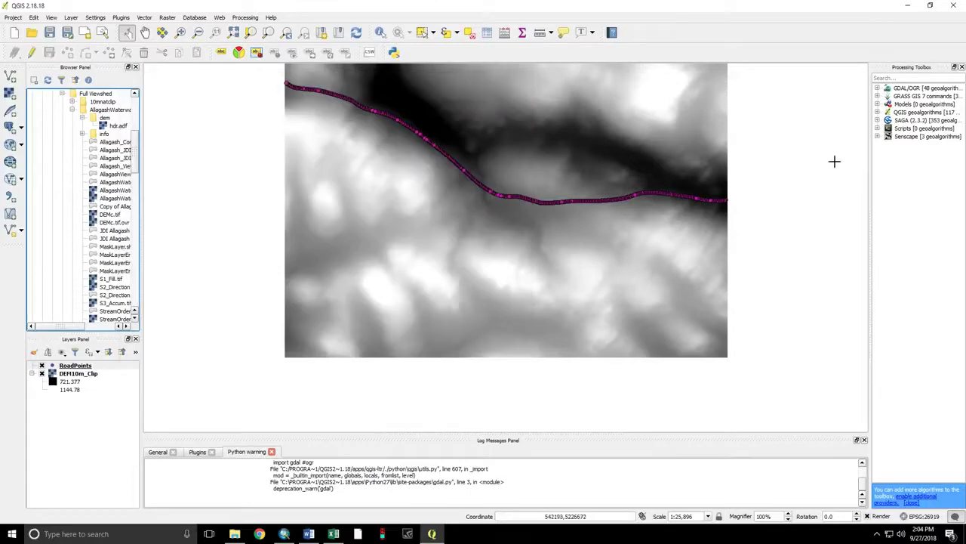
left_click(878, 137)
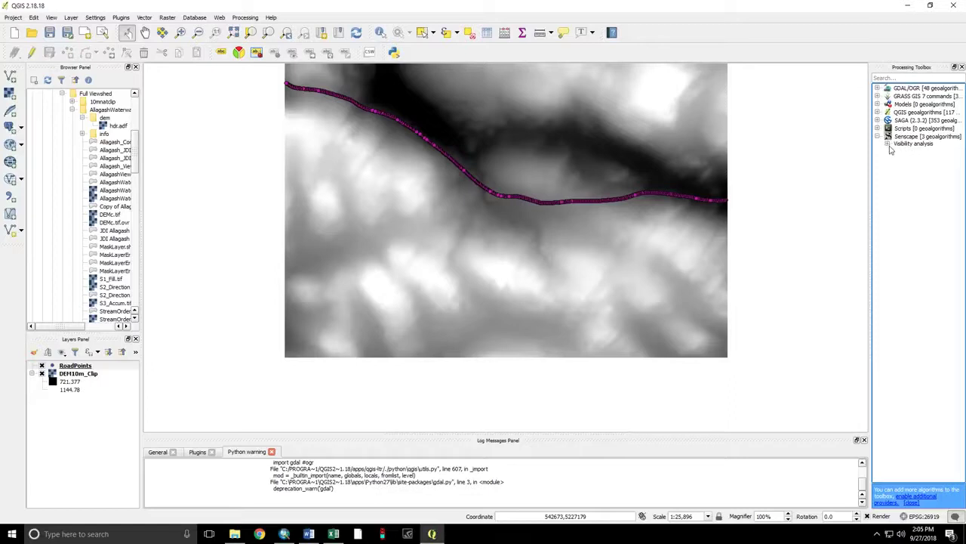
left_click(888, 145)
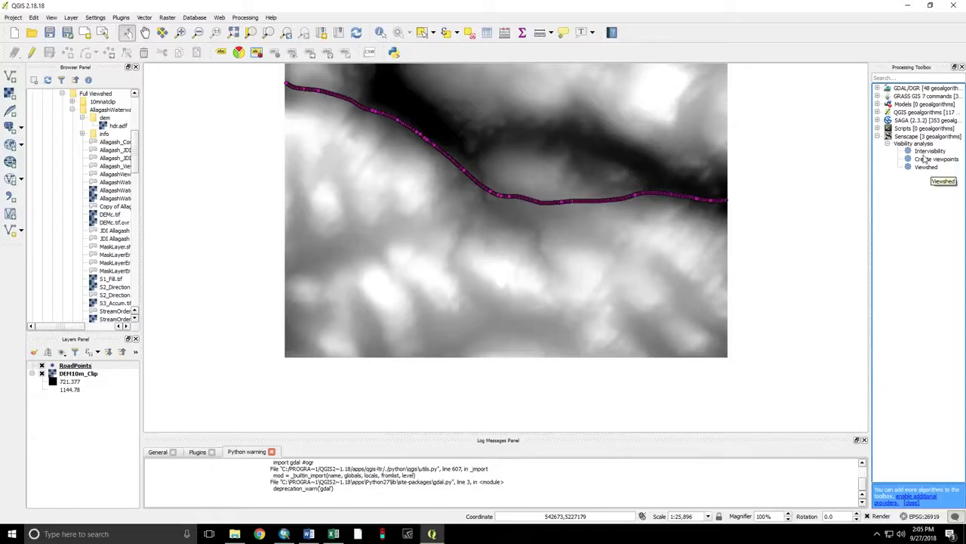
left_click(925, 160)
double_click(924, 162)
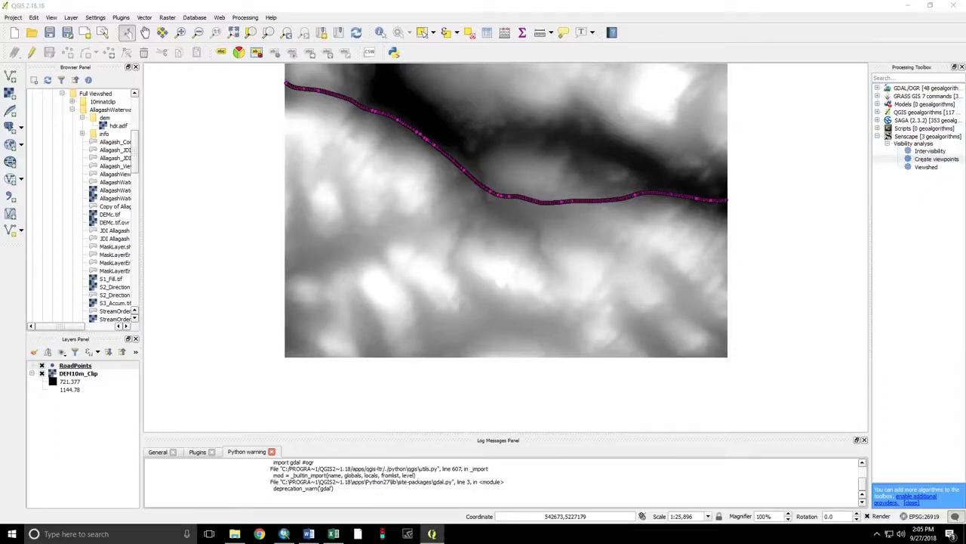
left_click_drag(815, 129, 444, 92)
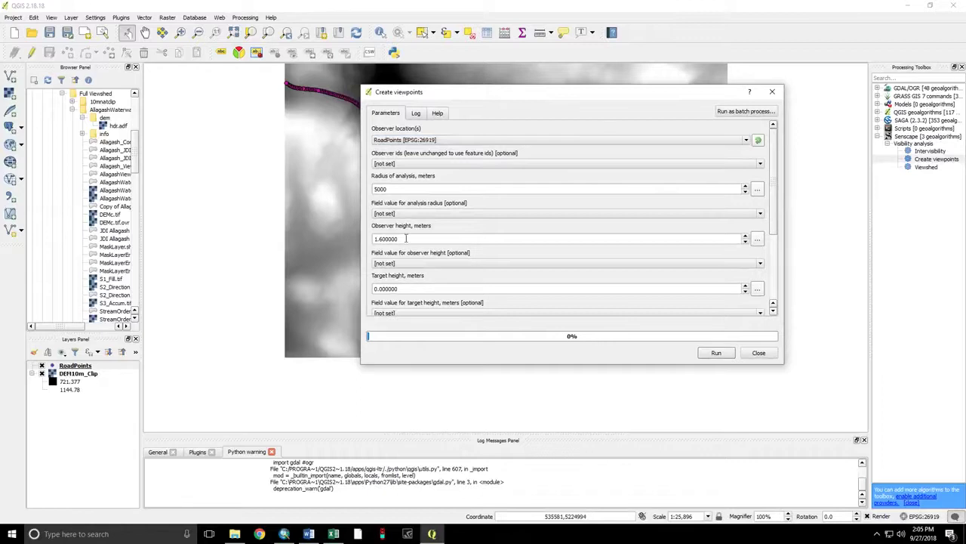
- Run Create viewpoints on RoadPoints over DEM10m_Clip with 5000 m radius and 1.6 m observer height
left_click(401, 190)
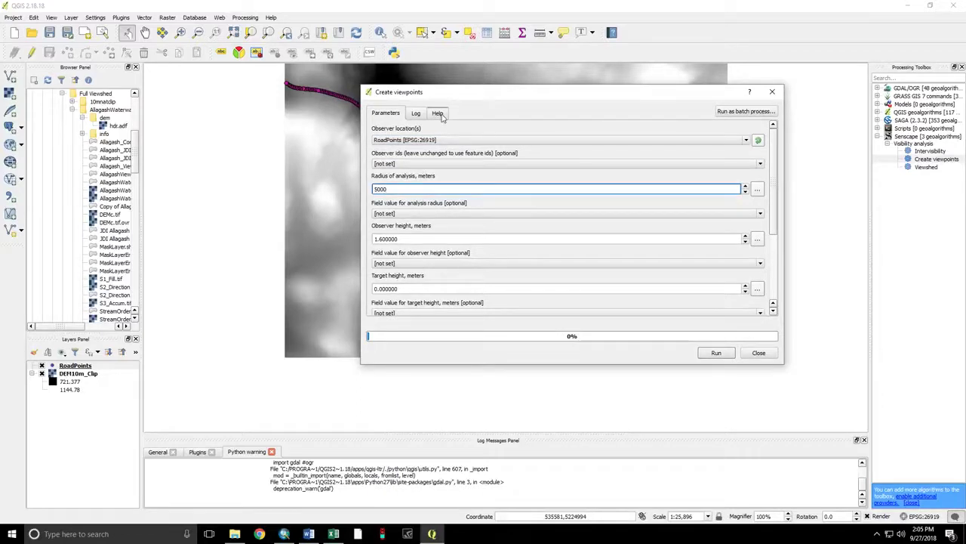
left_click_drag(462, 98, 575, 130)
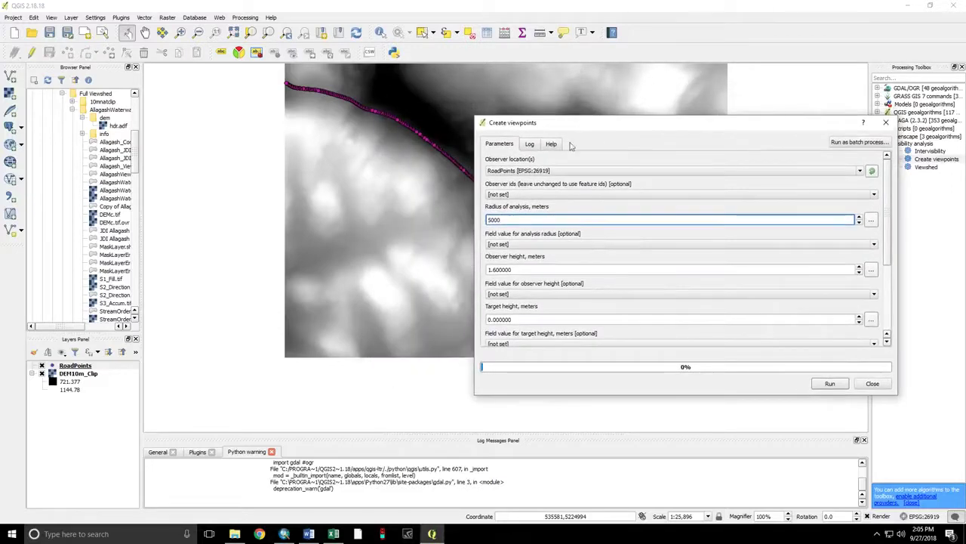
left_click(538, 269)
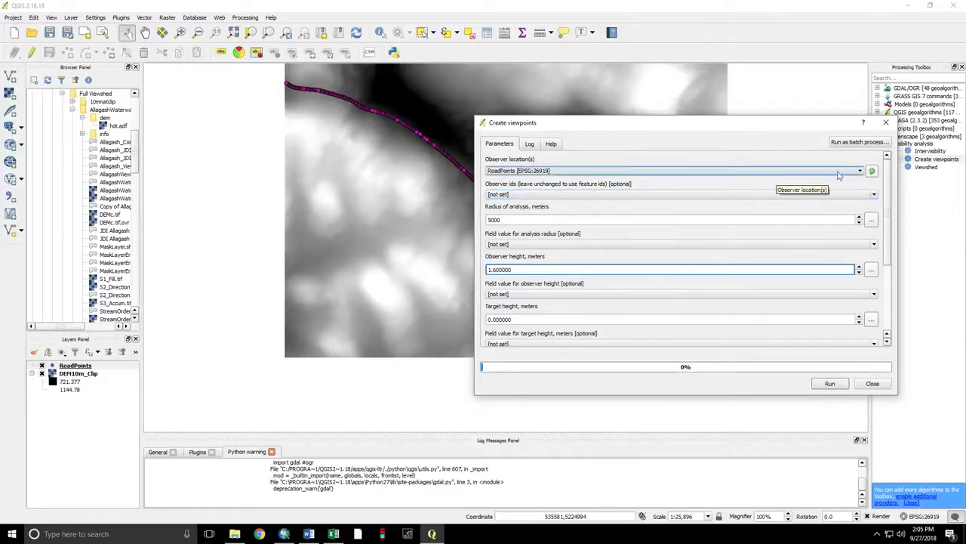
left_click_drag(889, 170, 884, 243)
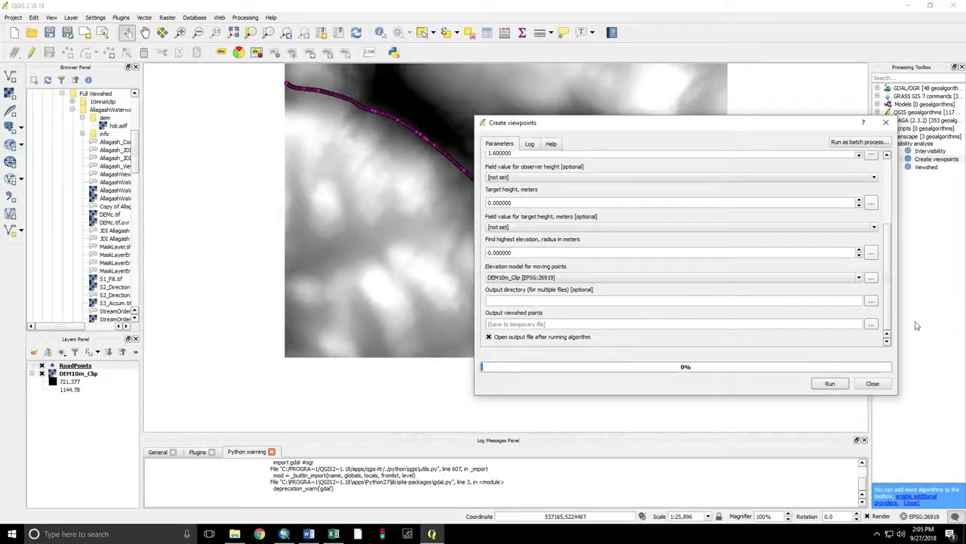
left_click(830, 384)
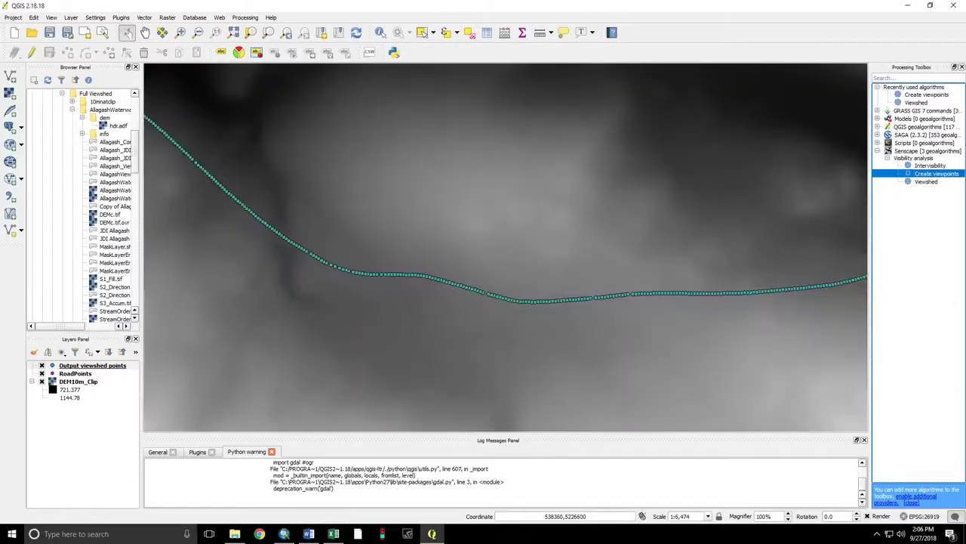
- Reselect and redisplay the Output viewshed points layer
left_click(43, 367)
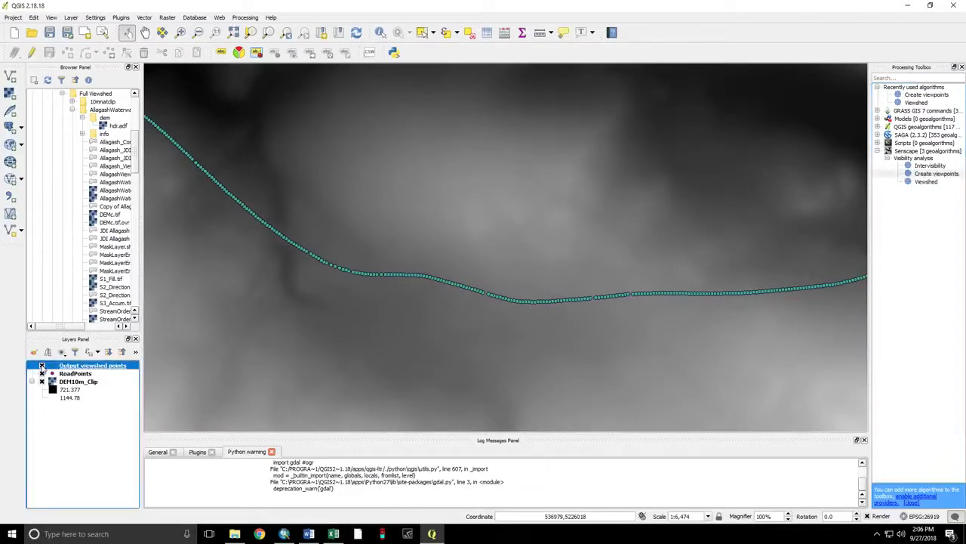
left_click(43, 367)
scroll(405, 216, "down", 1)
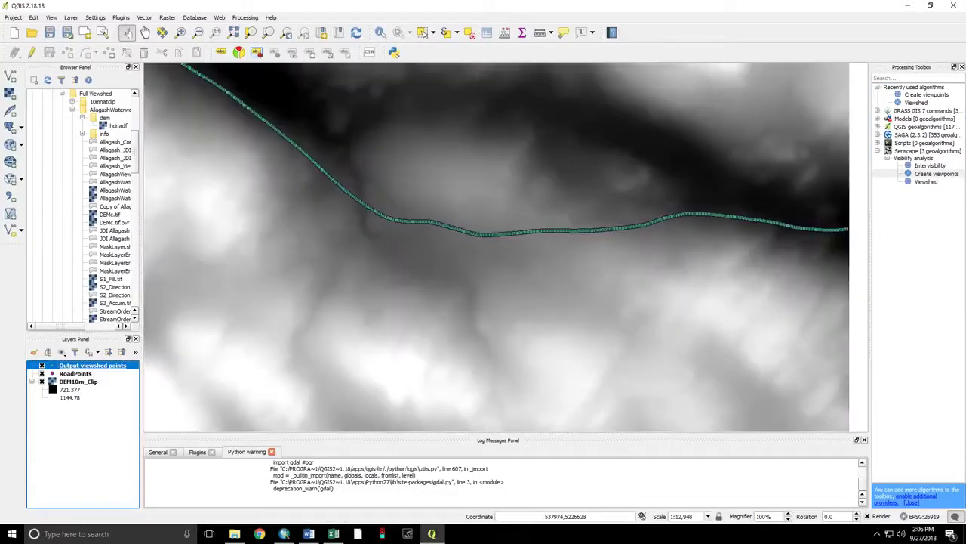
scroll(402, 184, "down", 1)
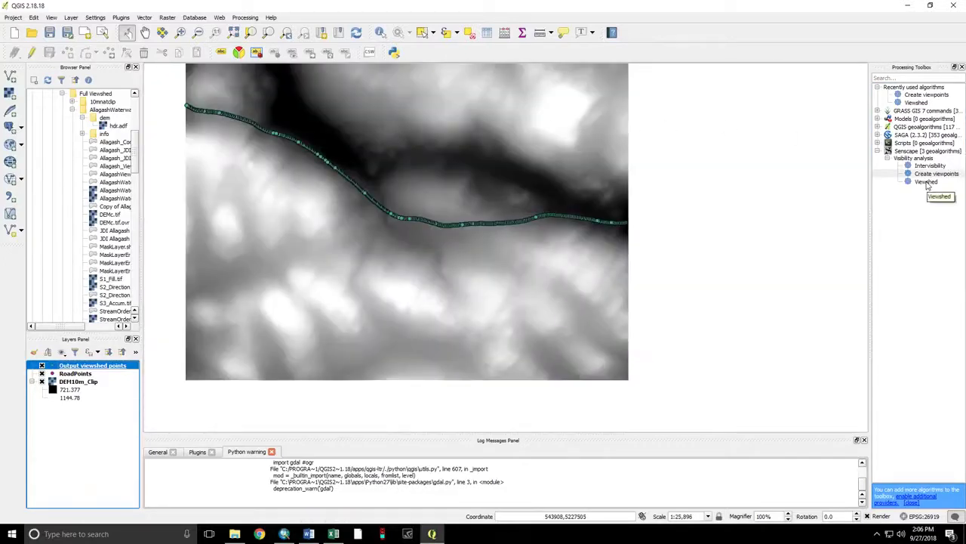
- Run a binary Viewshed from the viewpoints, combining multiple outputs by Sum
double_click(926, 182)
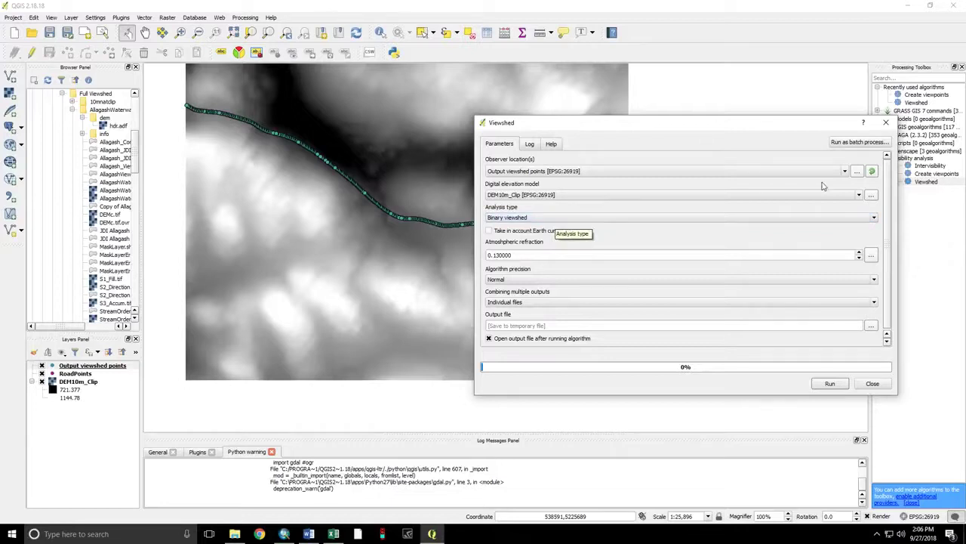
scroll(885, 215, "down", 1)
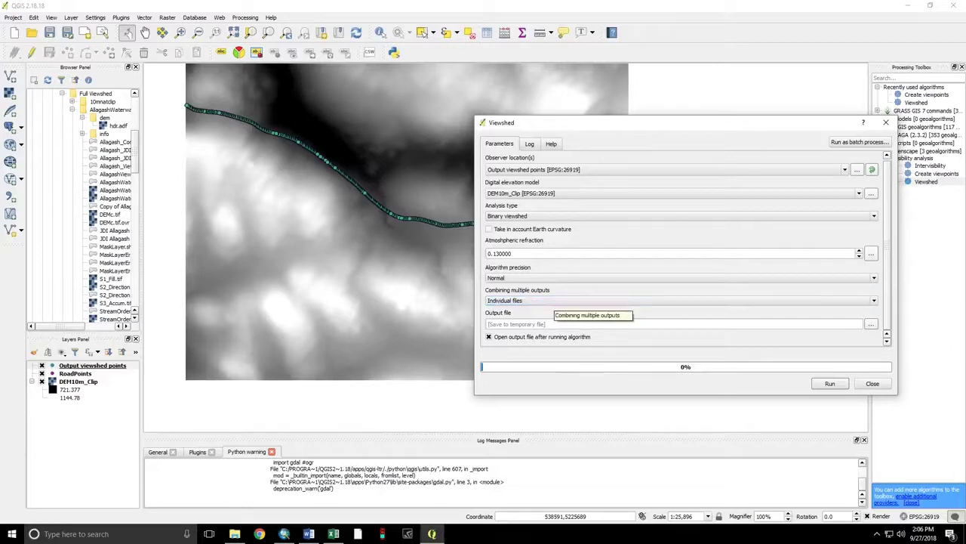
left_click(519, 301)
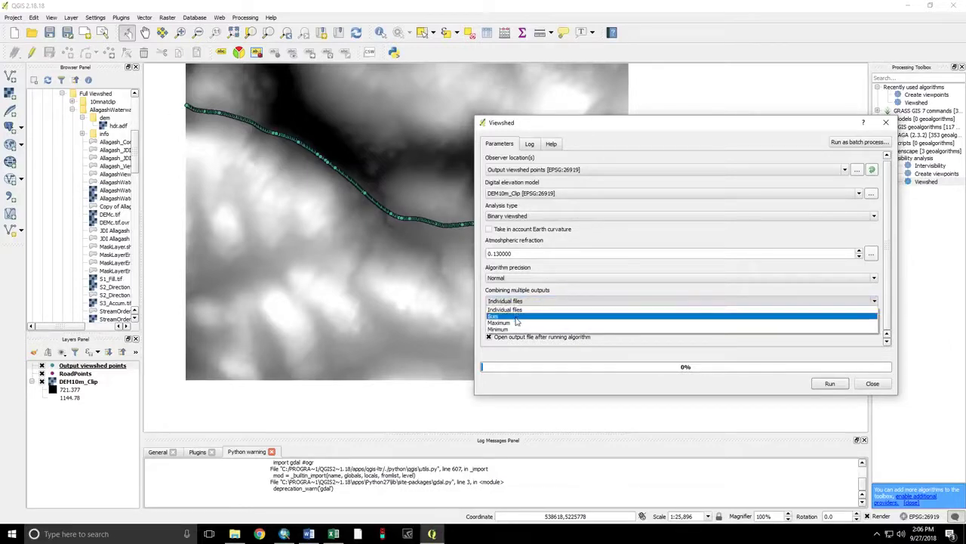
left_click(516, 321)
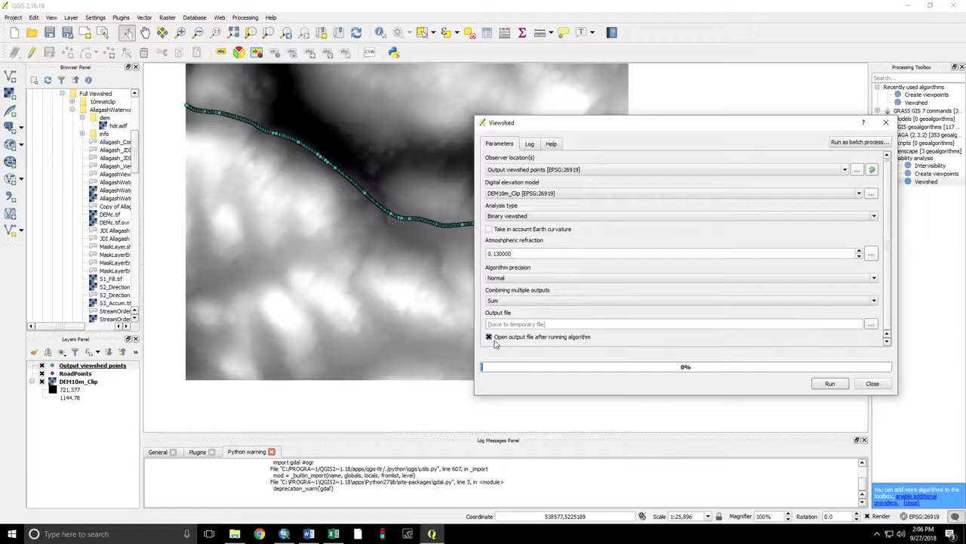
left_click(824, 383)
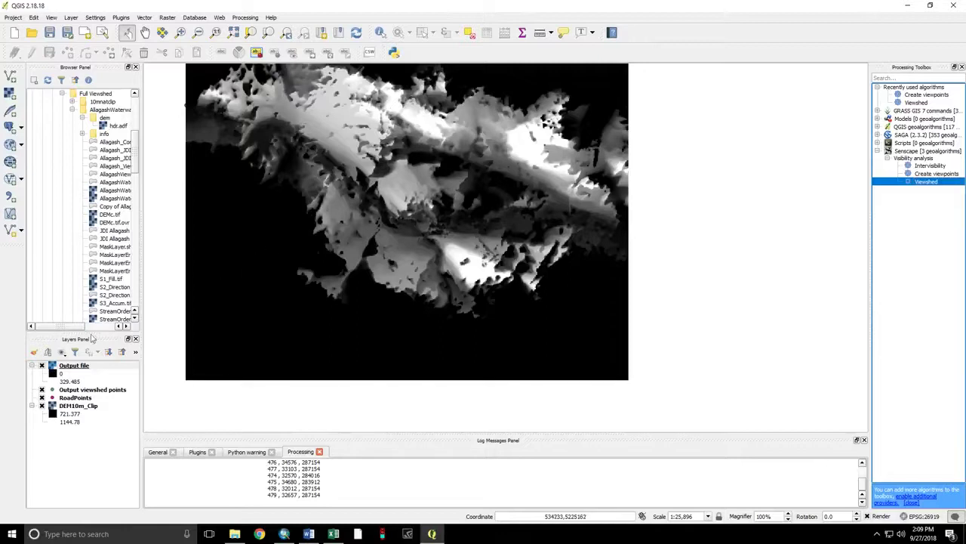
- Drag RoadPoints to the top of the Layers panel, above the viewshed raster
left_click(70, 398)
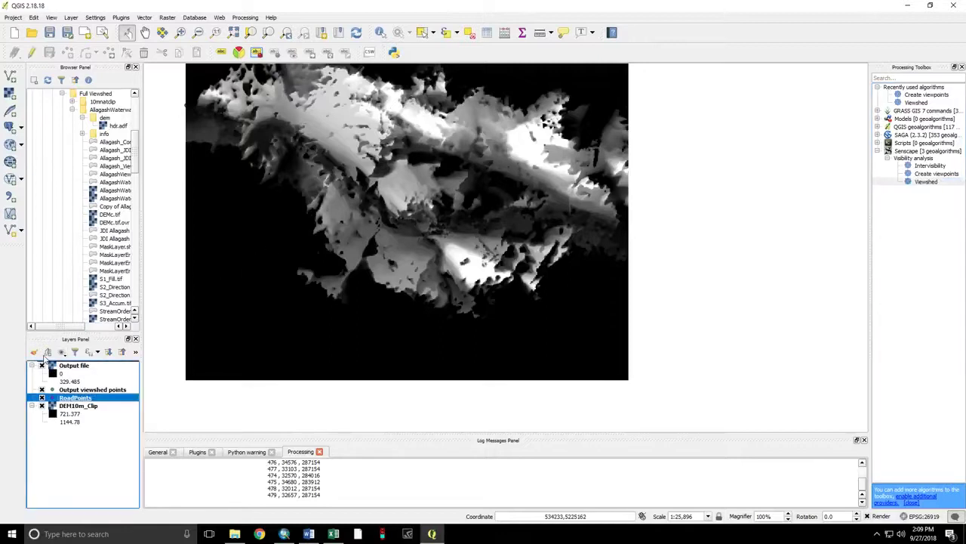
mouse_move(44, 353)
left_mouse_down()
mouse_move(41, 370)
mouse_move(45, 363)
left_mouse_up()
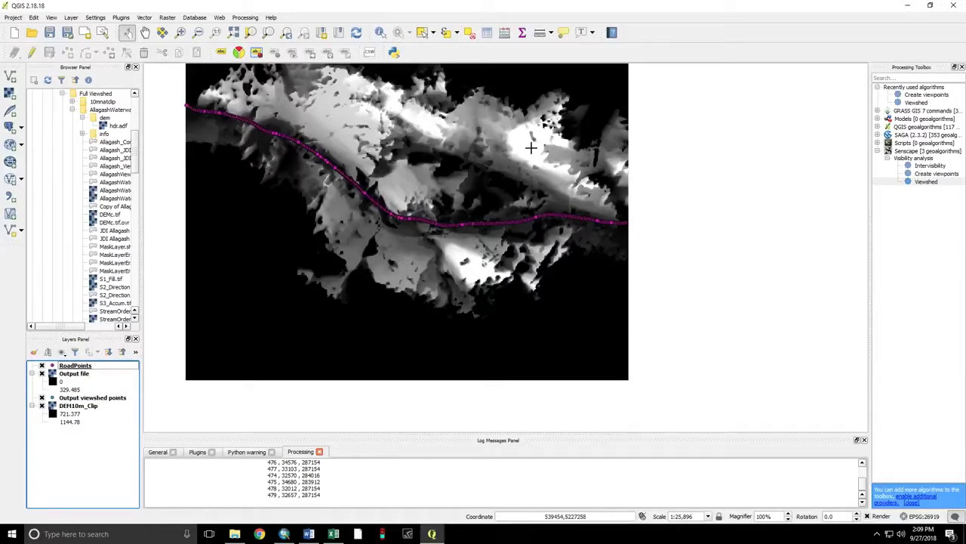
- Start saving the Output raster and browse to the GIS Data Storage/Viewshed_Demo folder
right_click(66, 375)
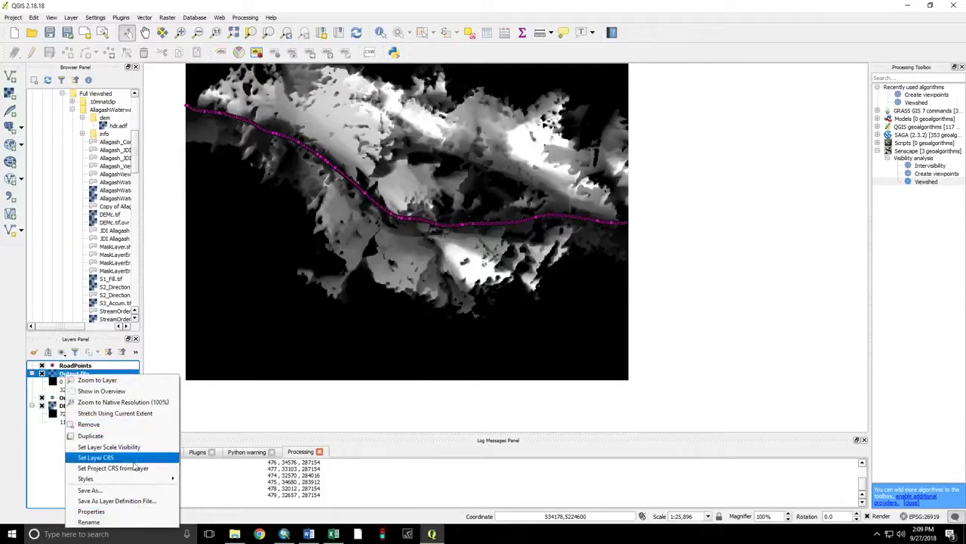
left_click(136, 490)
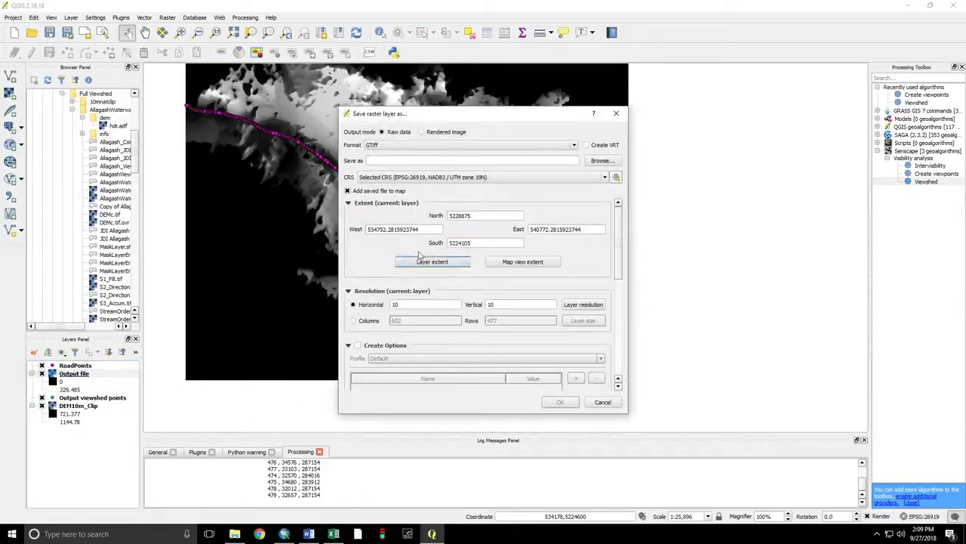
left_click(603, 160)
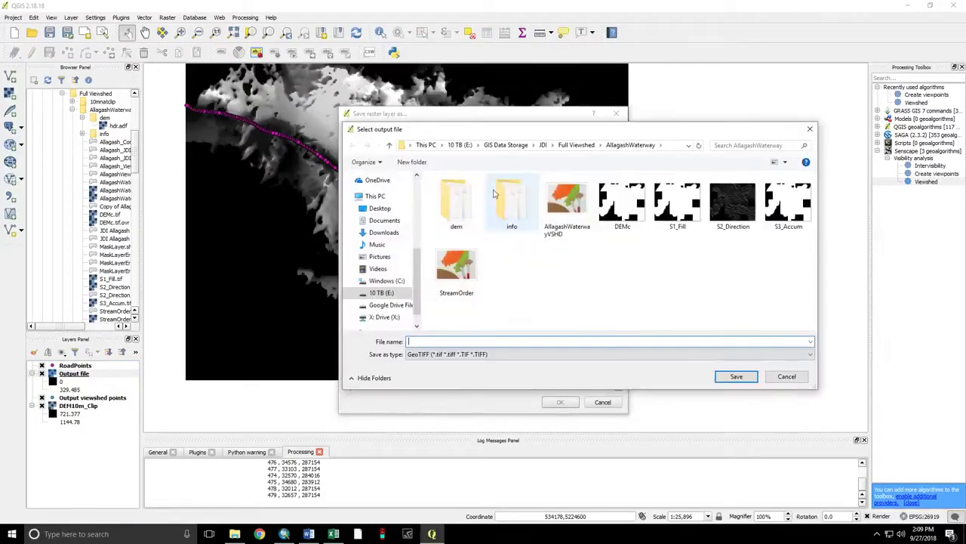
left_click(504, 145)
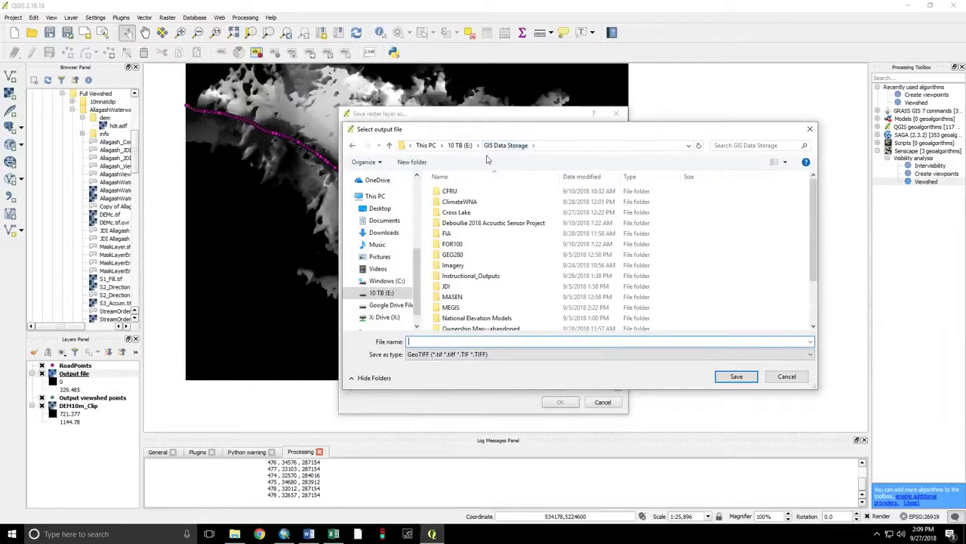
scroll(483, 281, "down", 2)
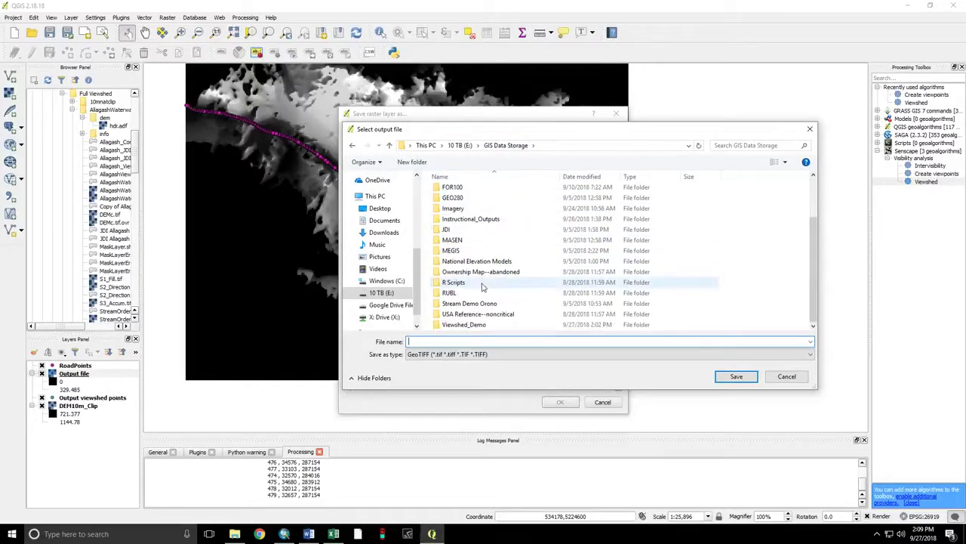
double_click(468, 326)
- Name the file Output and save it as Output.tif, adding it to the map
left_click(473, 342)
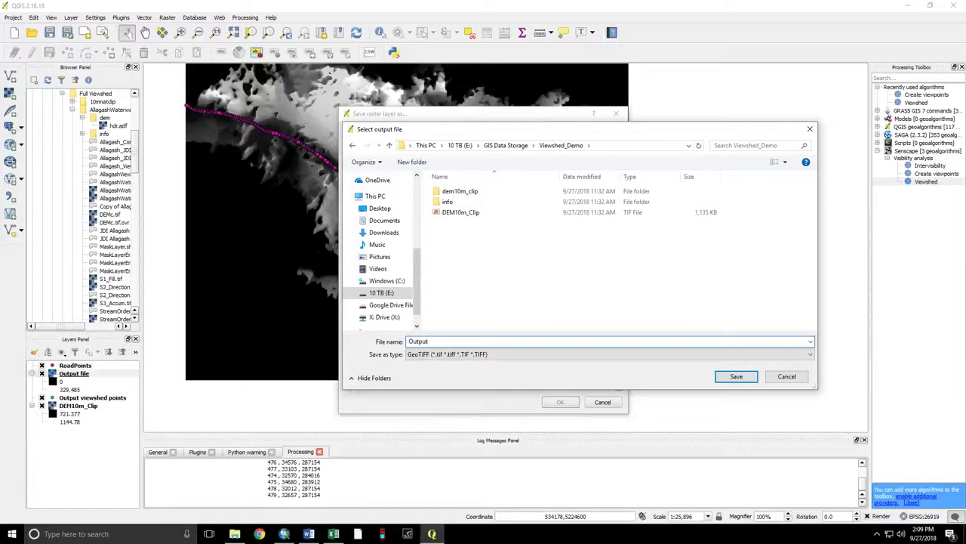
type("Output.tif")
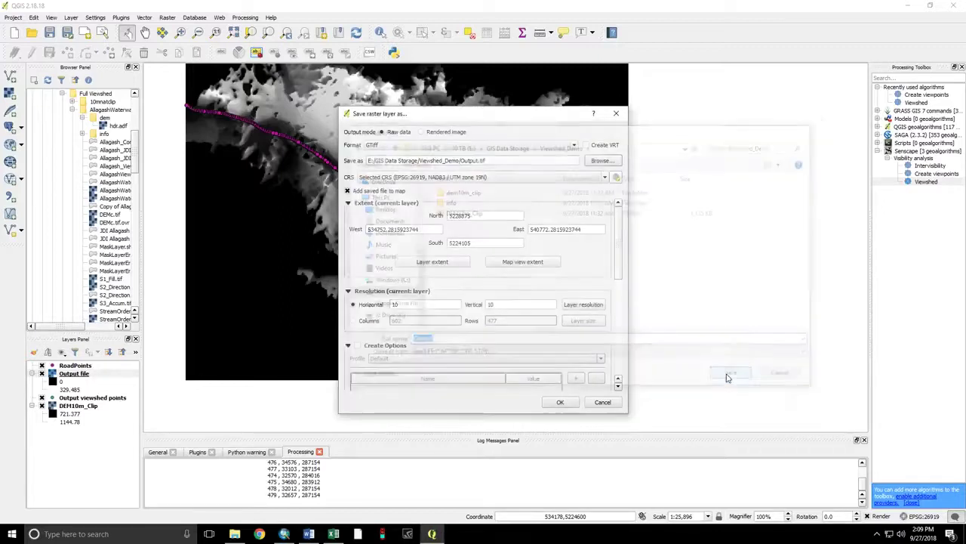
left_click(726, 376)
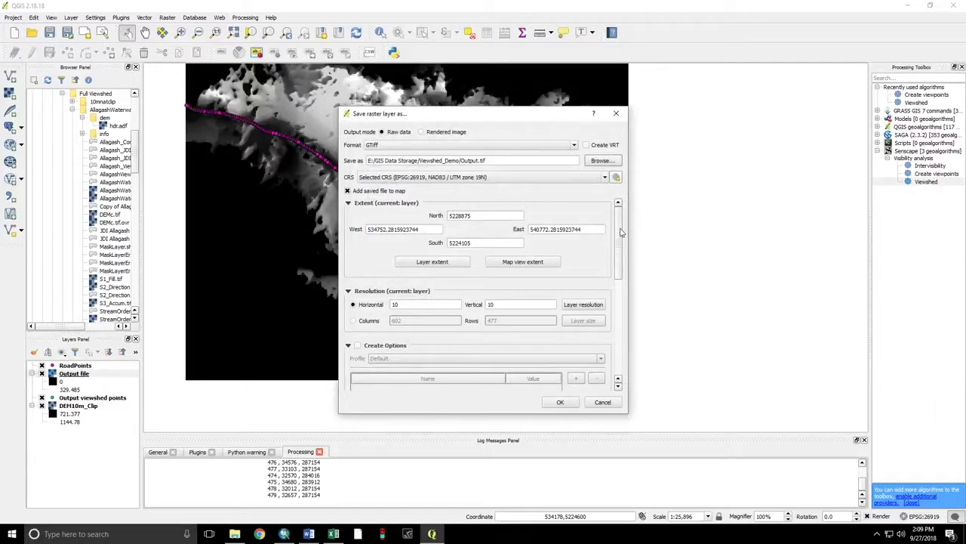
scroll(620, 233, "down", 2)
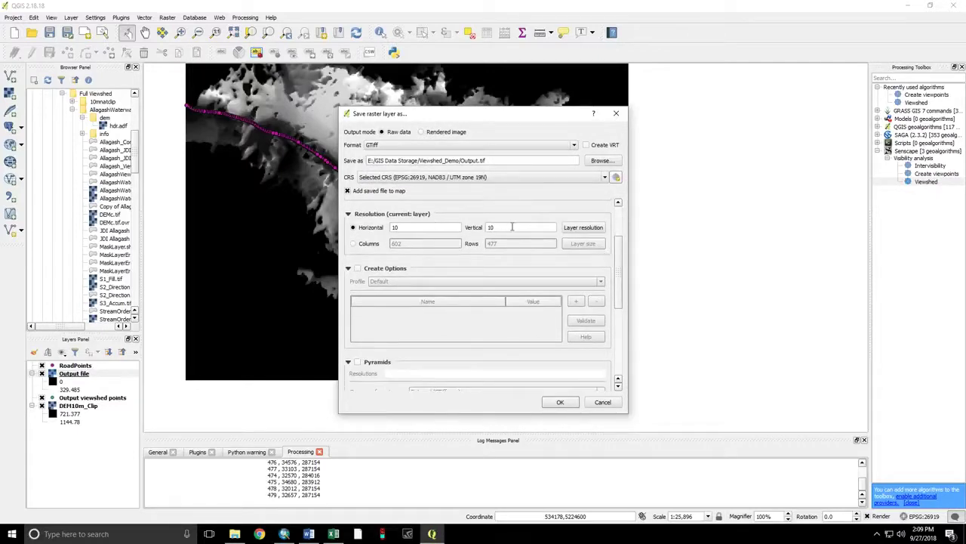
left_click_drag(618, 268, 618, 273)
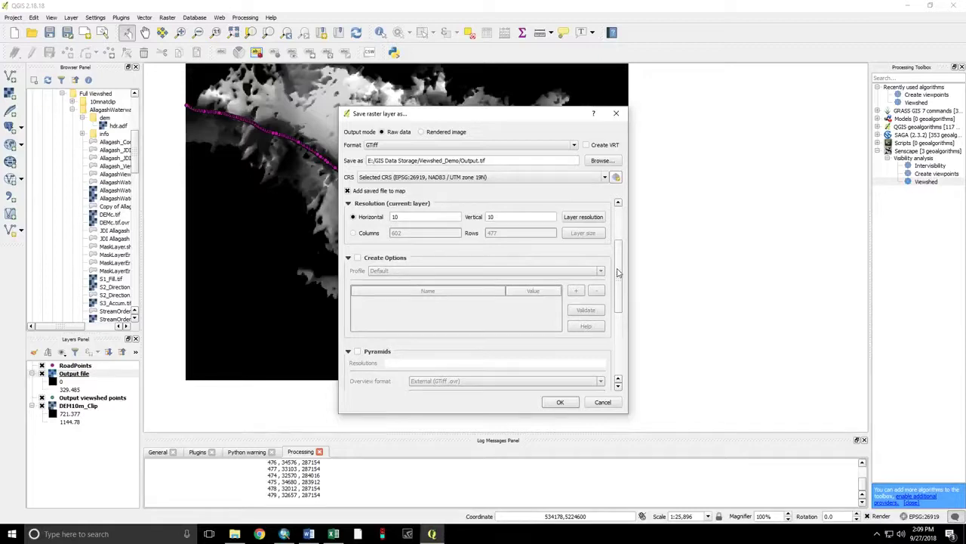
left_click_drag(618, 273, 619, 336)
left_click(562, 401)
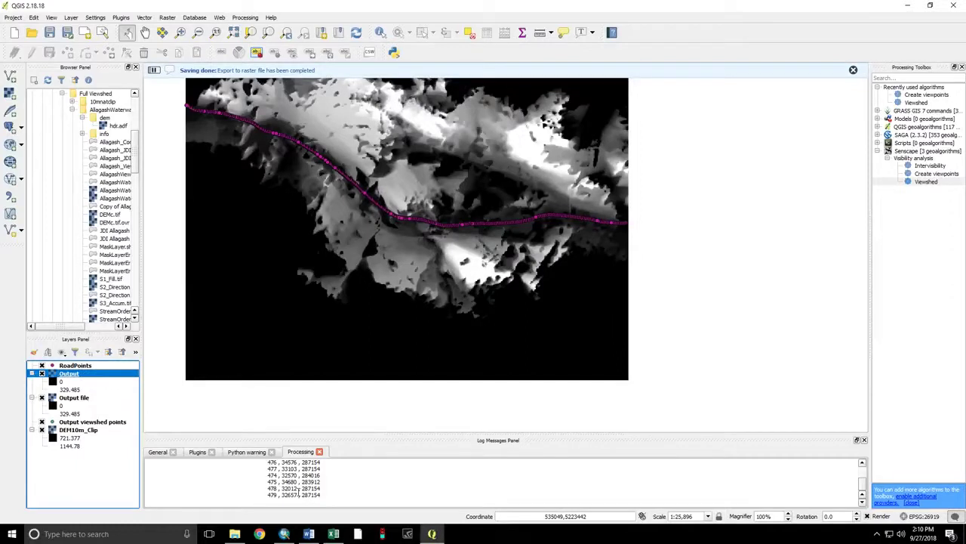
- Make the Log Messages panel taller and select all Processing log text with per-point visible pixels and areas
left_click_drag(451, 431, 462, 349)
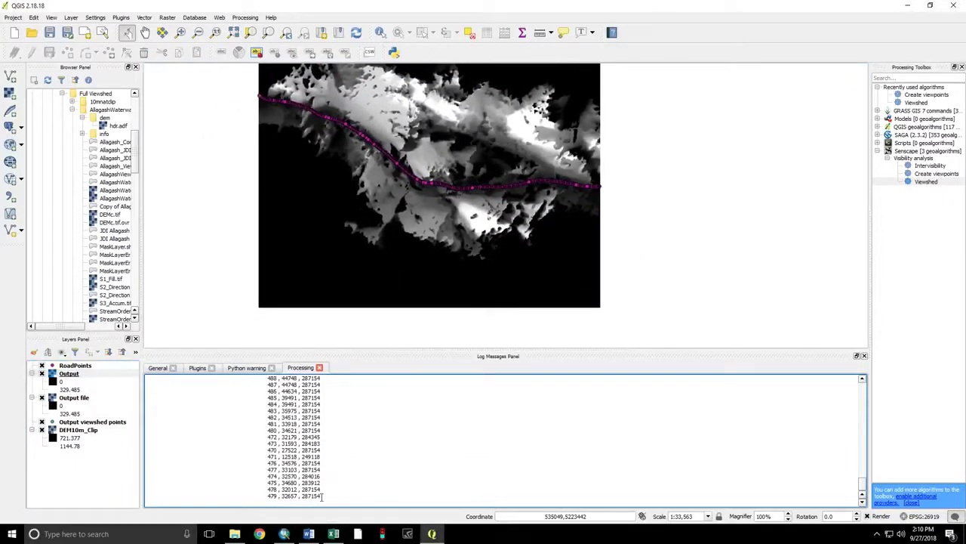
left_click_drag(322, 496, 267, 386)
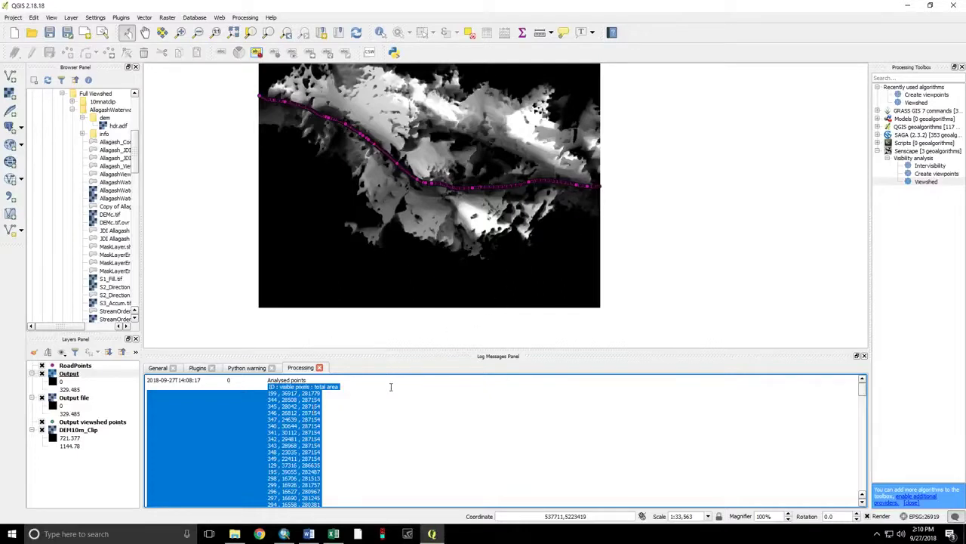
- Paste the viewshed log lines into a blank Excel workbook and select column A
left_click(333, 534)
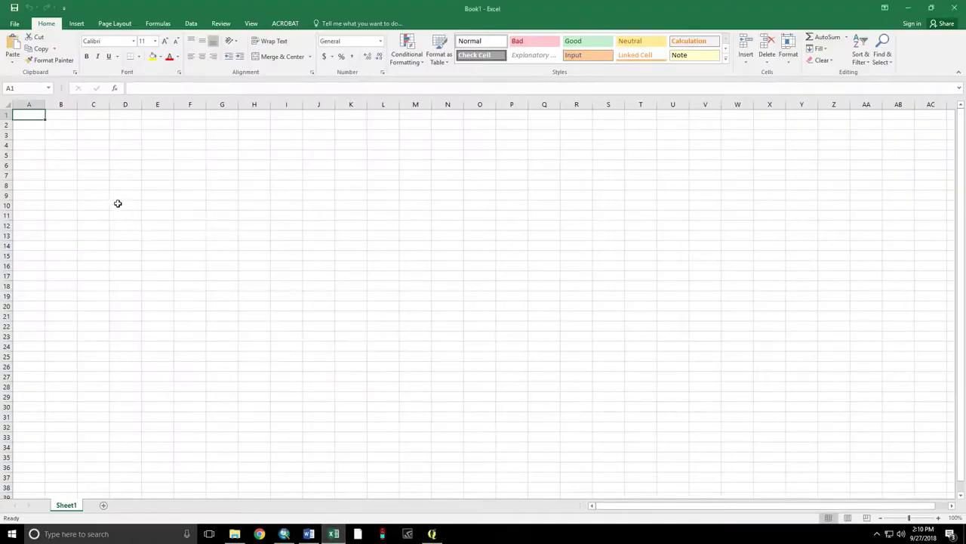
key("ctrl+v")
left_click(34, 105)
- Split column A at commas into three Text-formatted columns with Text to Columns
left_click(191, 24)
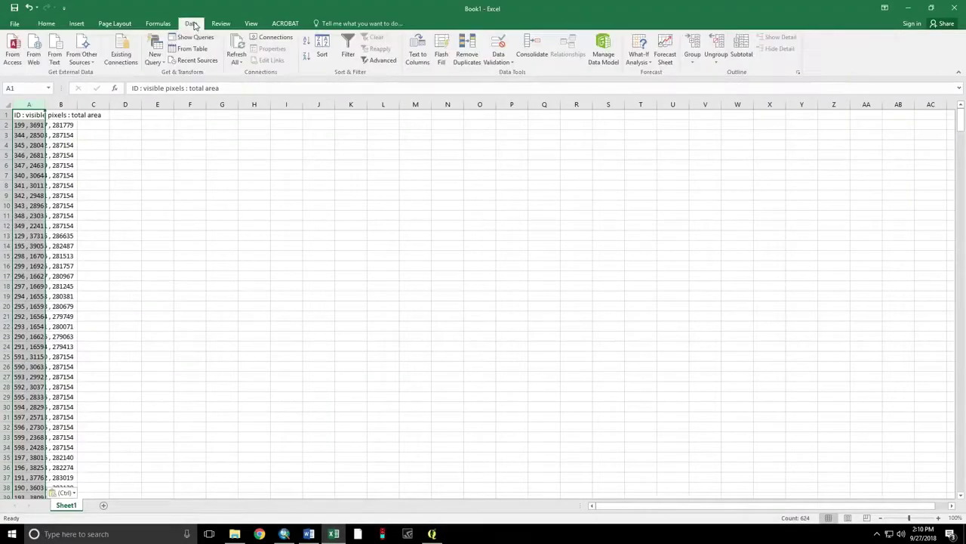
left_click(418, 57)
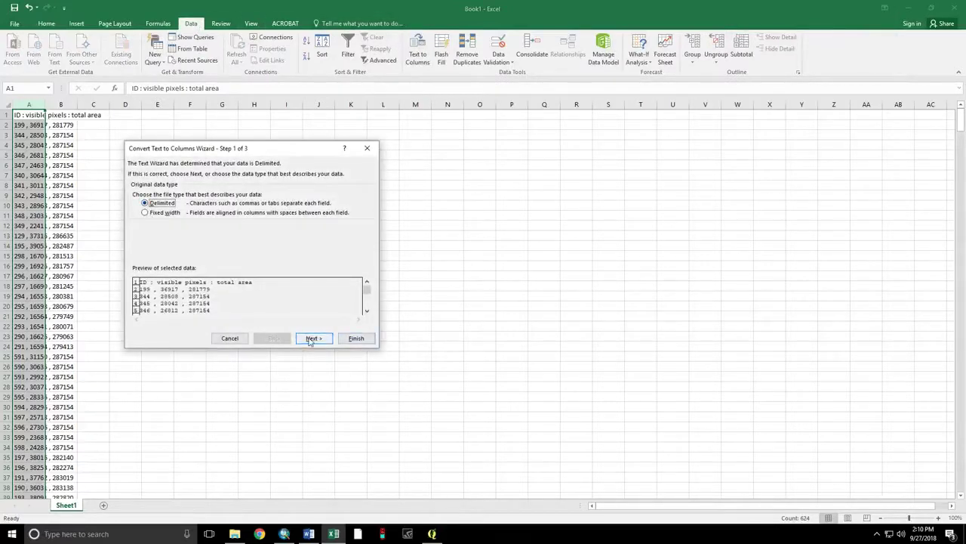
left_click(311, 339)
left_click(135, 192)
left_click(135, 213)
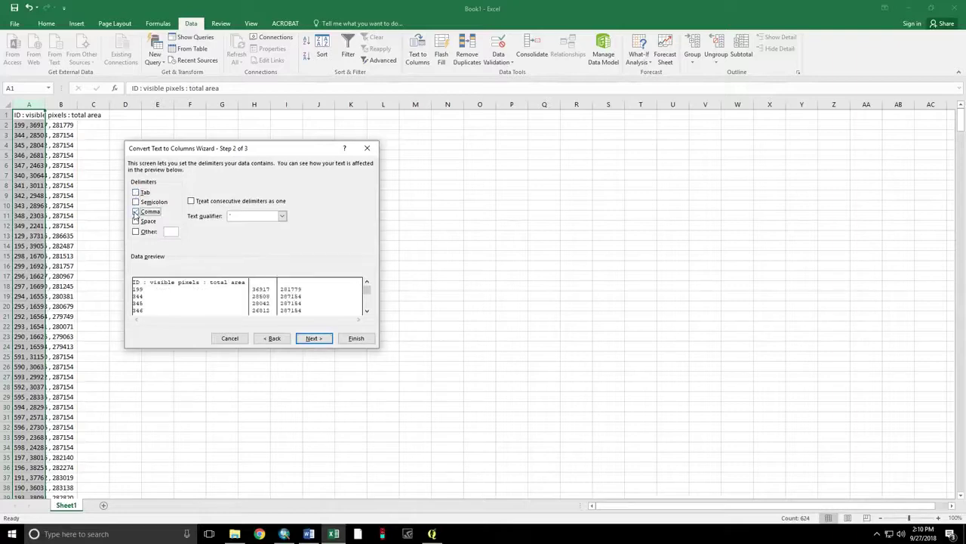
left_click(311, 339)
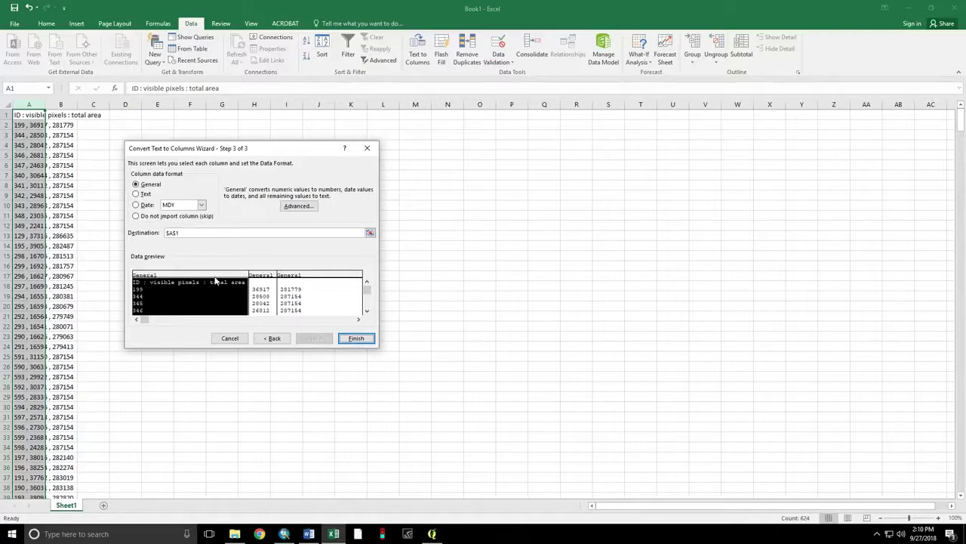
left_click(135, 193)
left_click(271, 276)
left_click(136, 194)
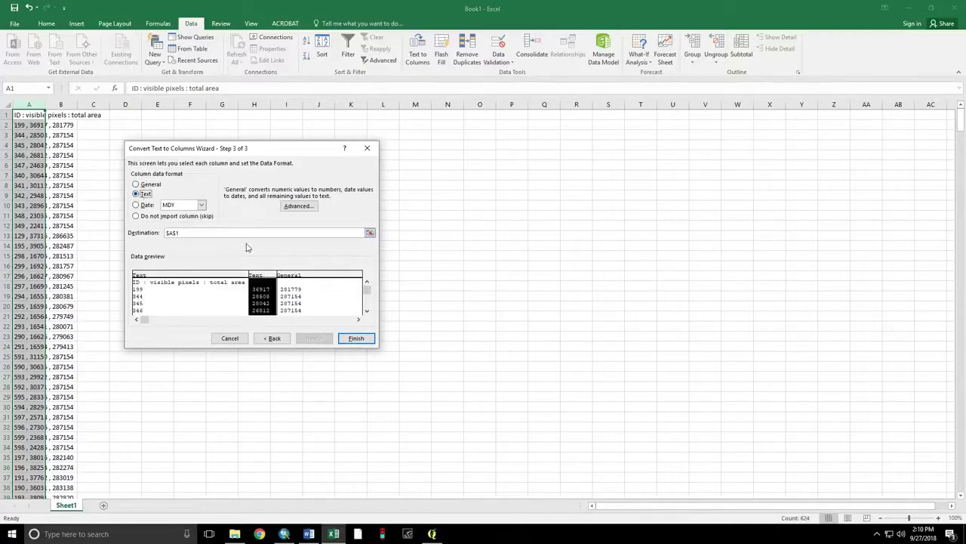
left_click(279, 276)
left_click(136, 193)
left_click(355, 339)
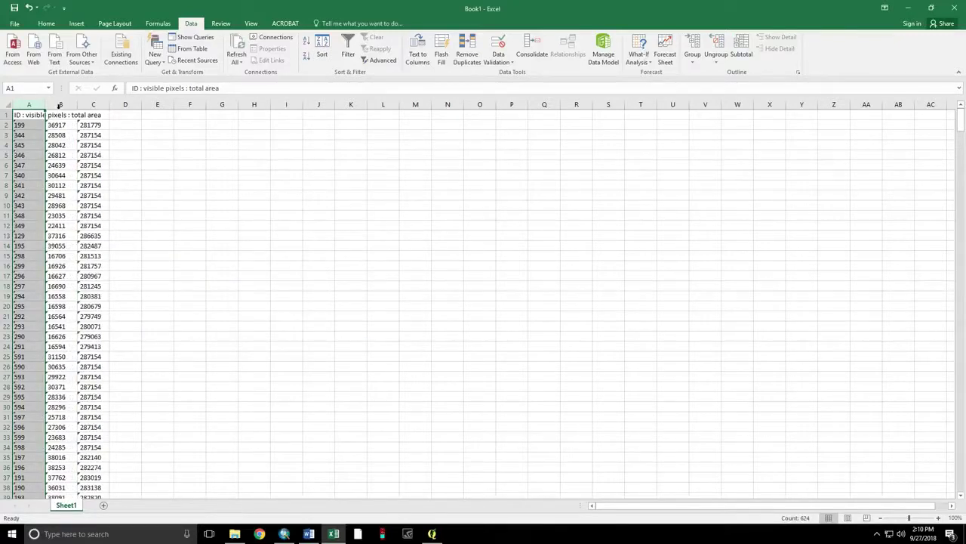
- Enter the headers FID, Visible_P and Total_P in cells A1, B1 and C1
left_click(27, 114)
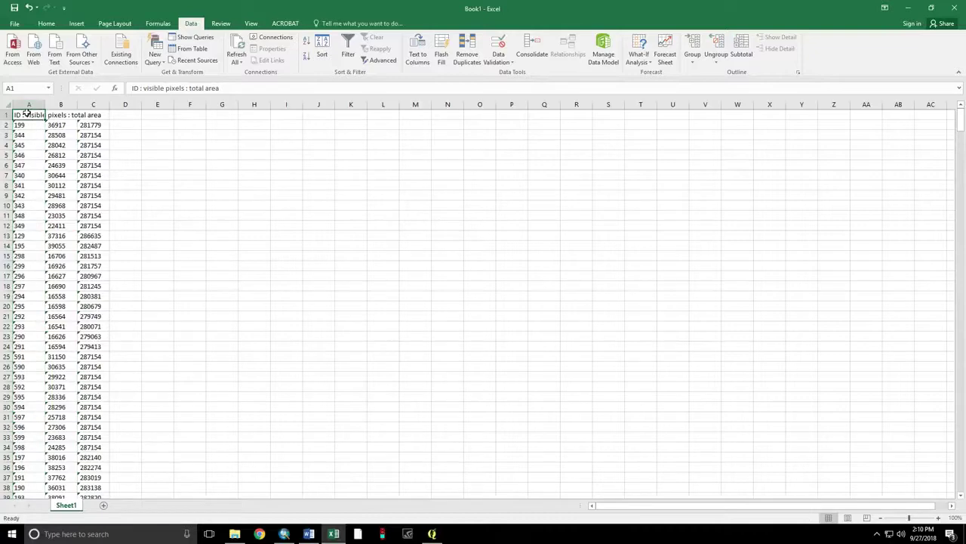
type("FID")
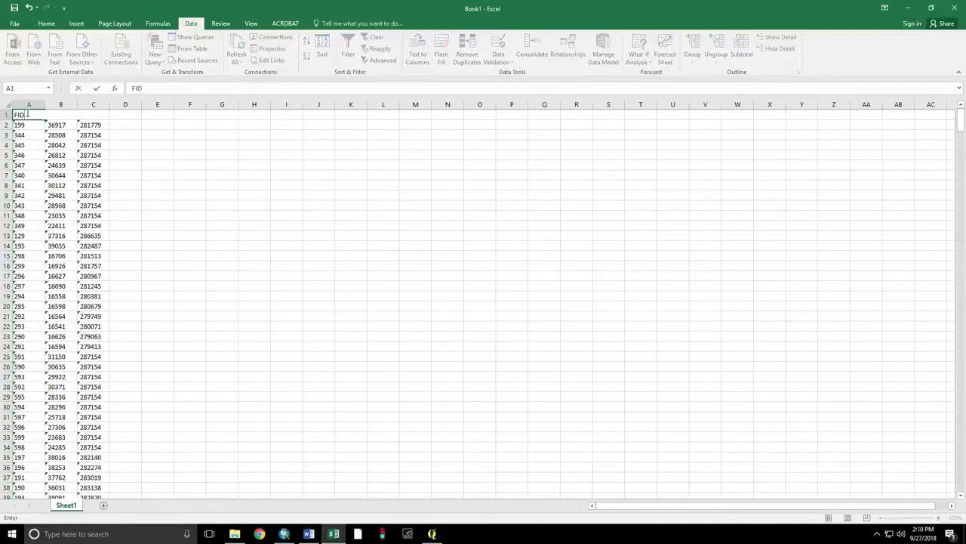
key("Tab")
type("Visible")
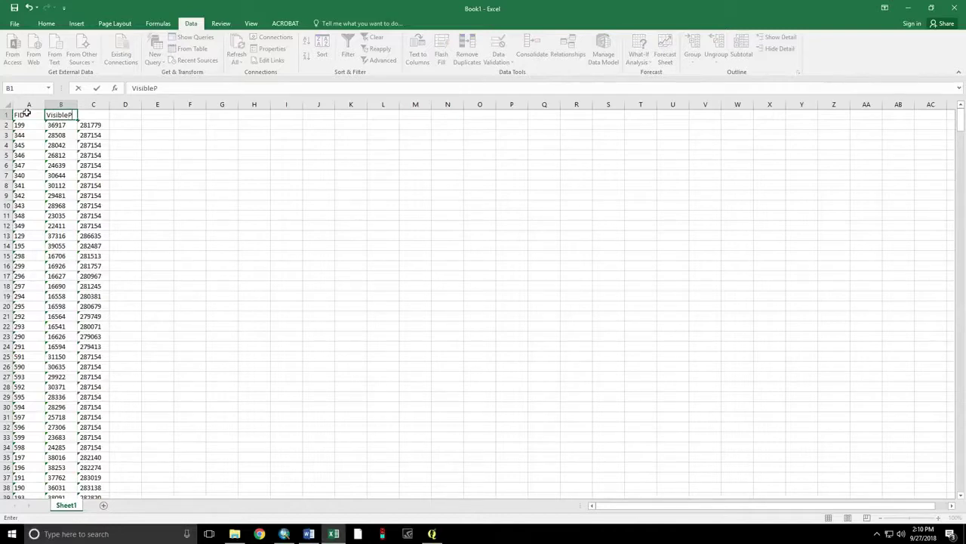
type("_P")
key("Tab")
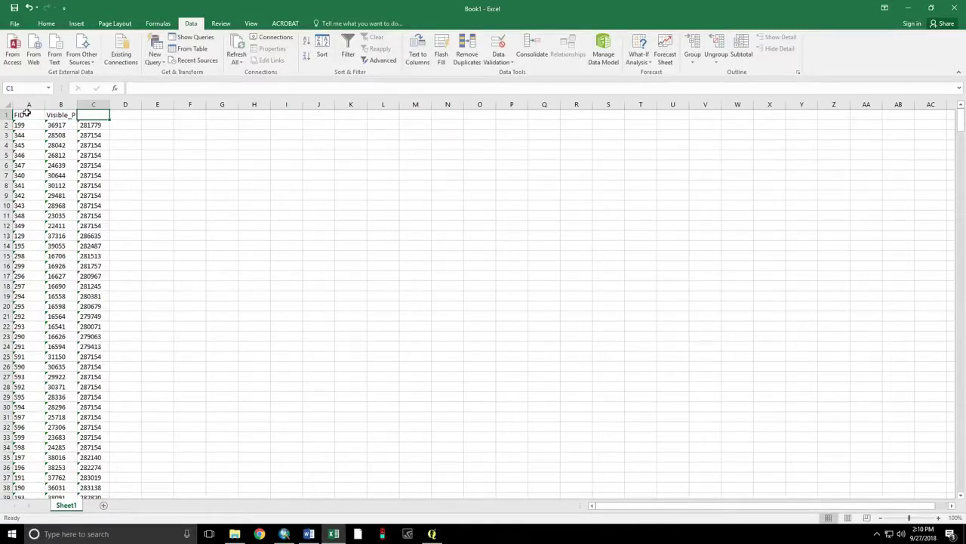
type("Tot")
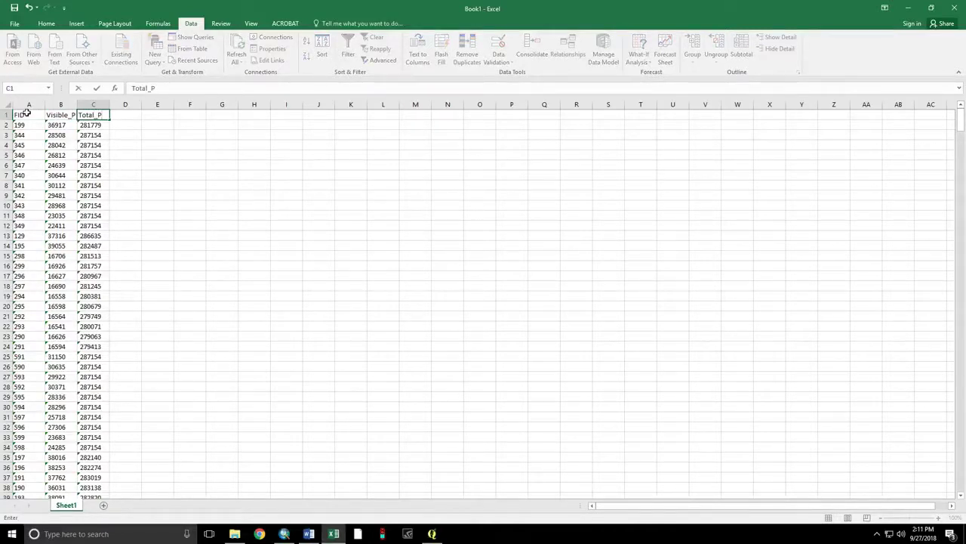
type("al_P")
- Open Save As and browse to E:\GIS Data Storage\Viewshed_Demo
left_click(46, 23)
left_click(14, 24)
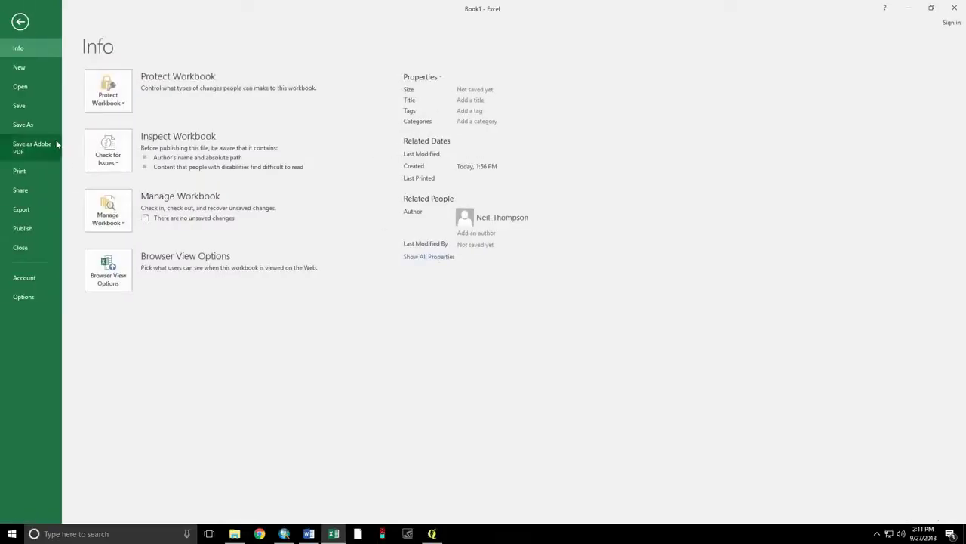
left_click(38, 125)
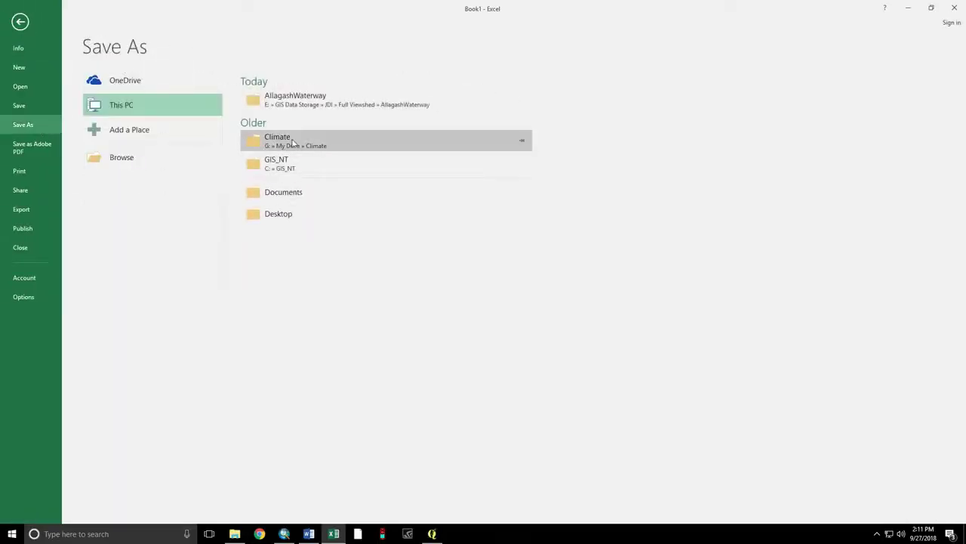
left_click(113, 161)
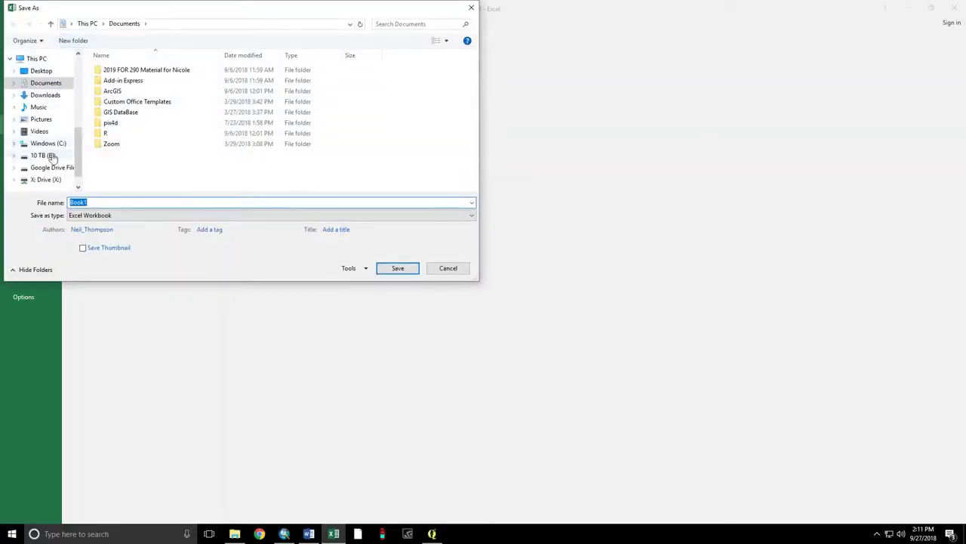
left_click(44, 156)
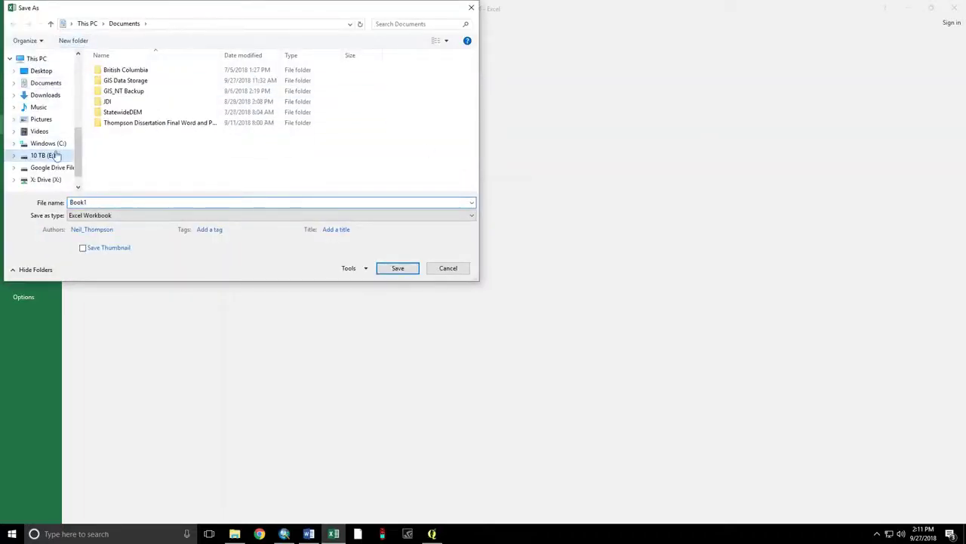
double_click(127, 80)
scroll(138, 119, "down", 3)
double_click(134, 186)
- Save as CSV (Comma delimited) named OutputAreas, then close Excel without saving again
left_click(131, 202)
left_click(131, 214)
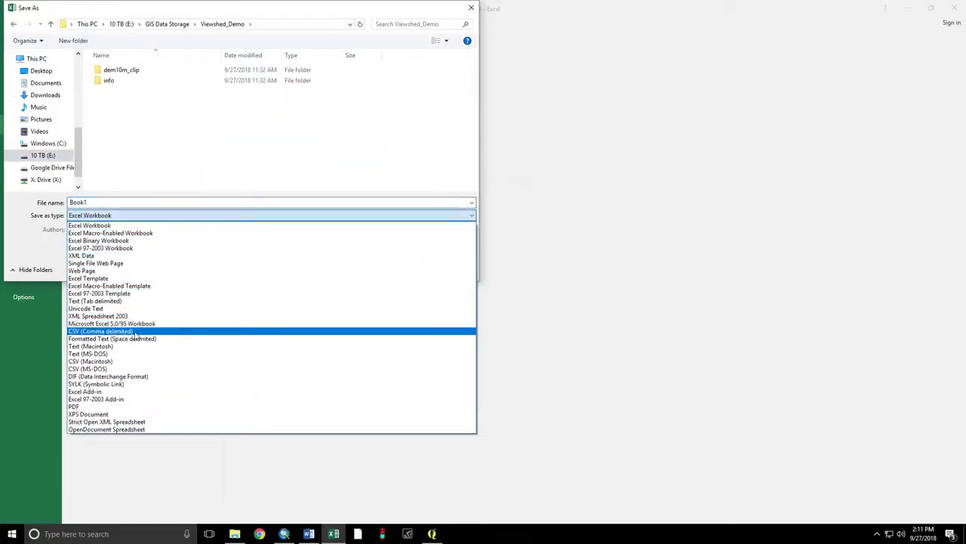
left_click(133, 333)
left_click(146, 202)
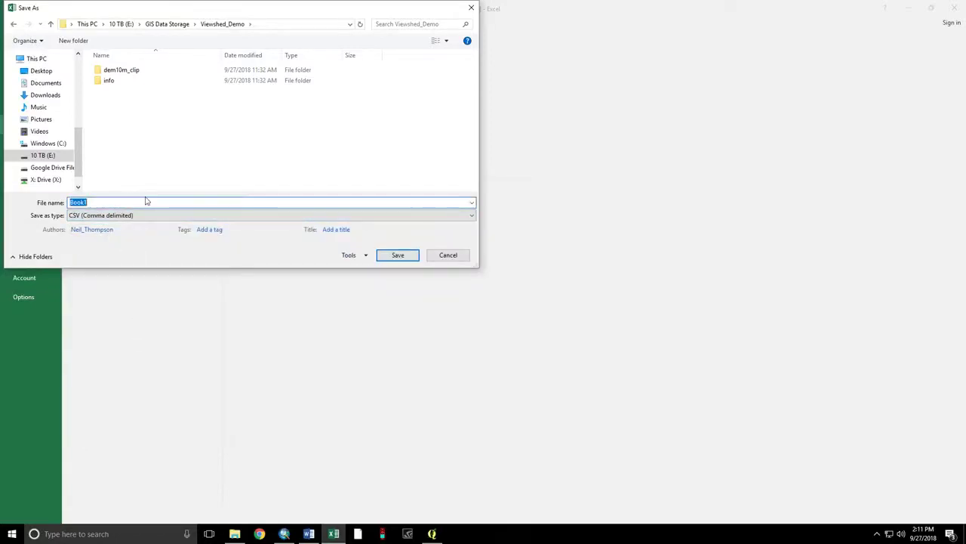
type("OutputAreas")
left_click(404, 256)
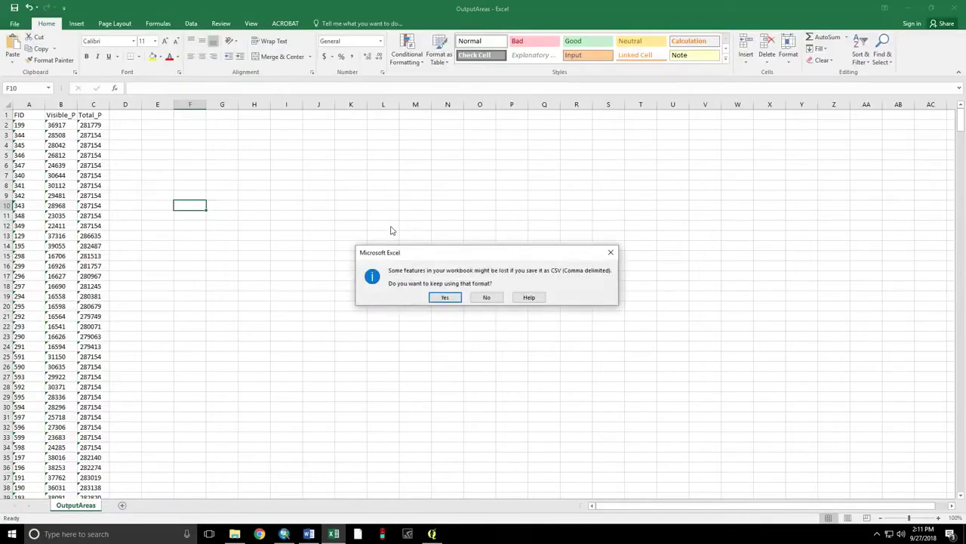
left_click(441, 296)
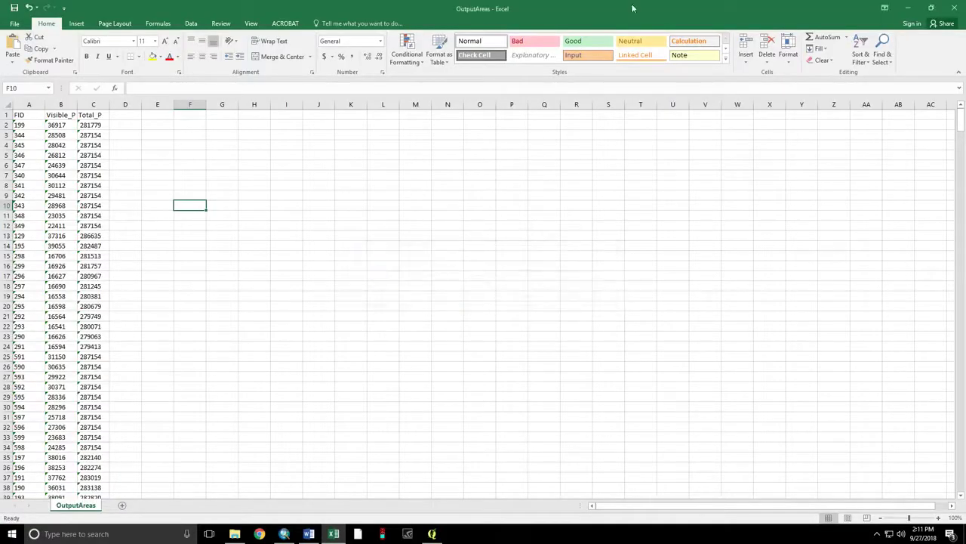
left_click(954, 8)
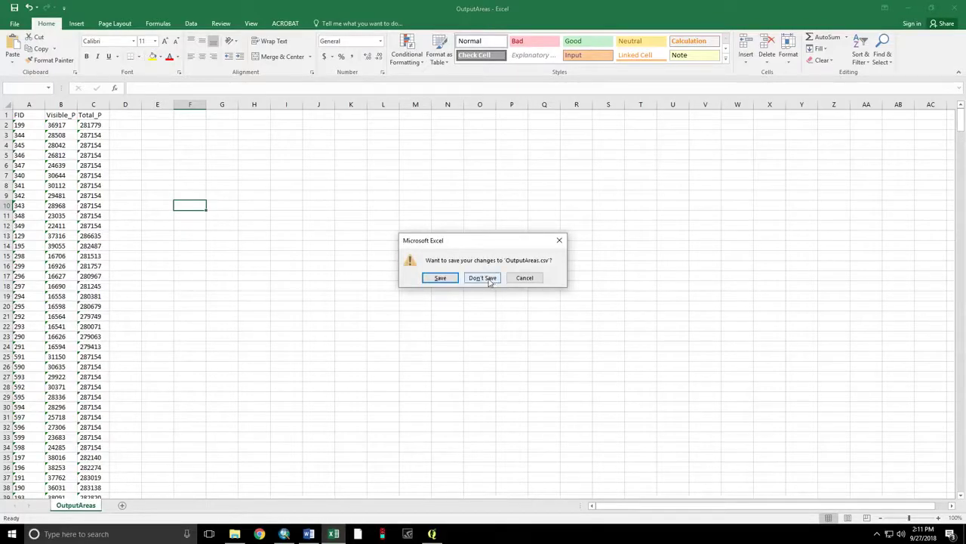
left_click(483, 278)
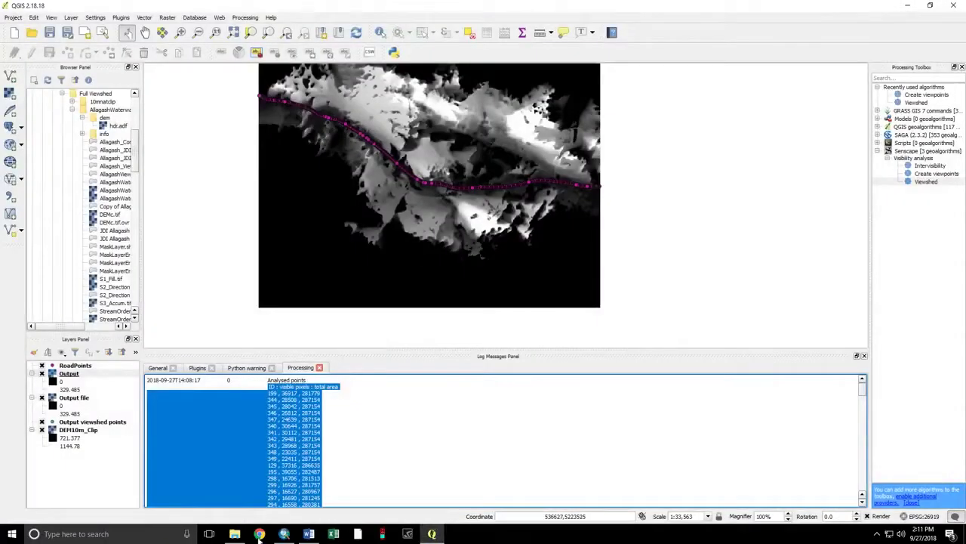
- Add OutputAreas.csv from GIS Data Storage\Viewshed_Demo to the ArcMap layer list with Add Data
left_click(284, 534)
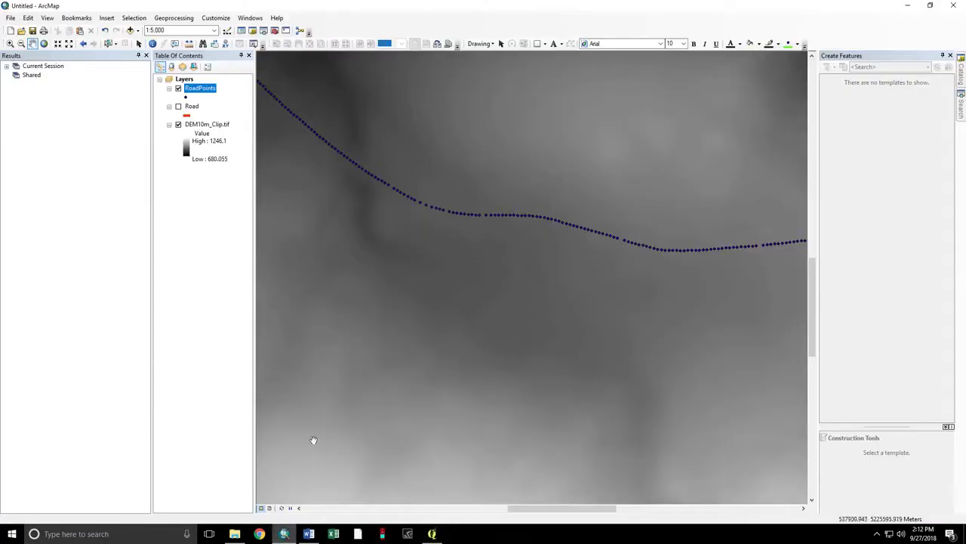
left_click(130, 30)
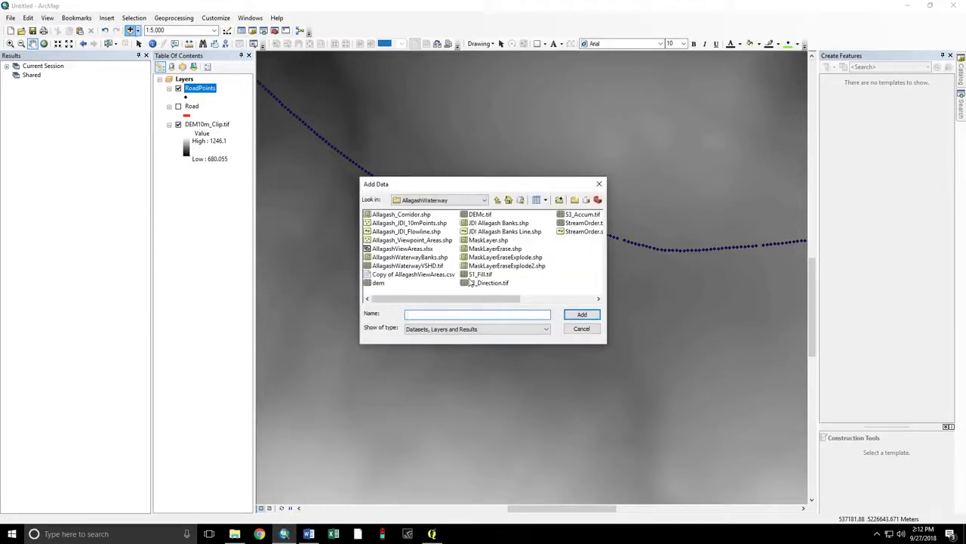
left_click(498, 199)
left_click(497, 200)
left_click(498, 199)
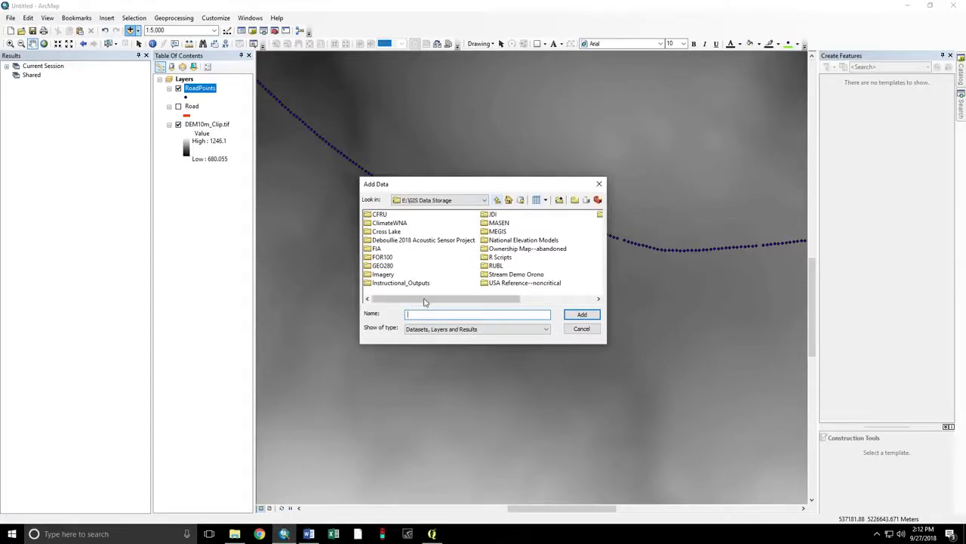
left_click_drag(424, 301, 500, 300)
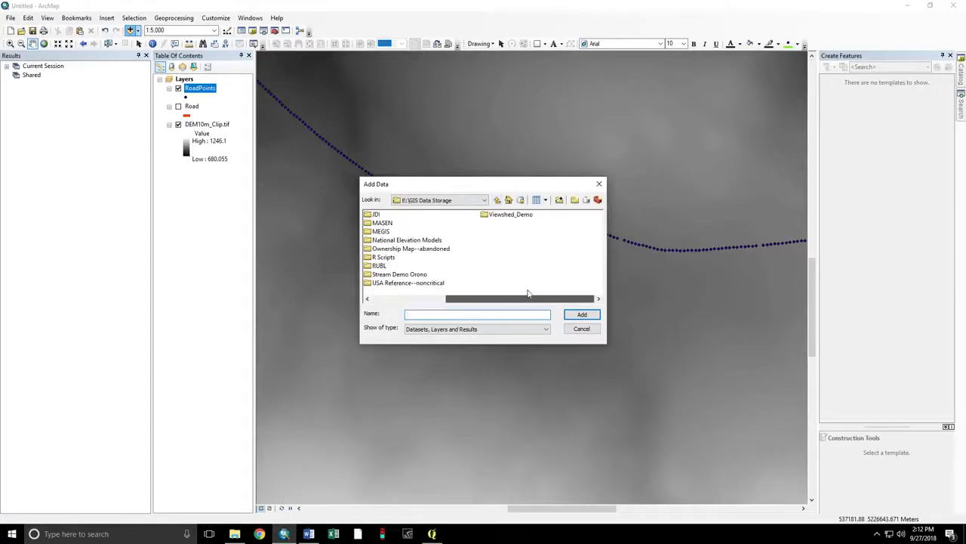
double_click(511, 218)
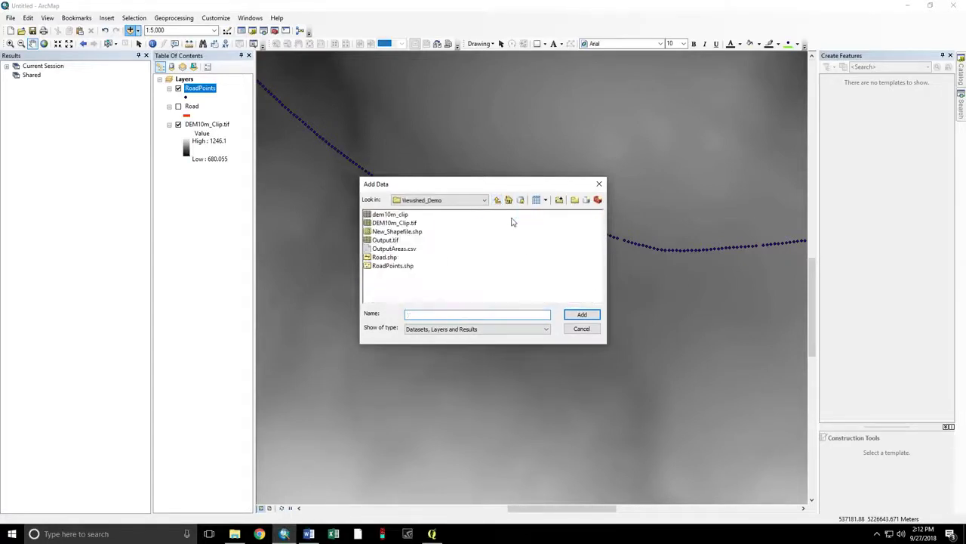
left_click(394, 248)
left_click(582, 314)
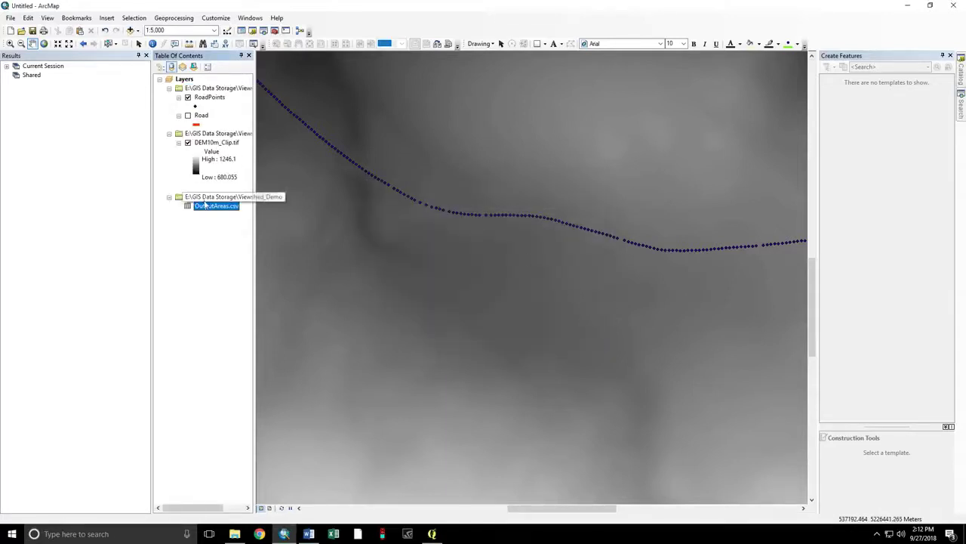
- Join OutputAreas.csv to RoadPoints on FID, validating the join before applying it
left_click(203, 97)
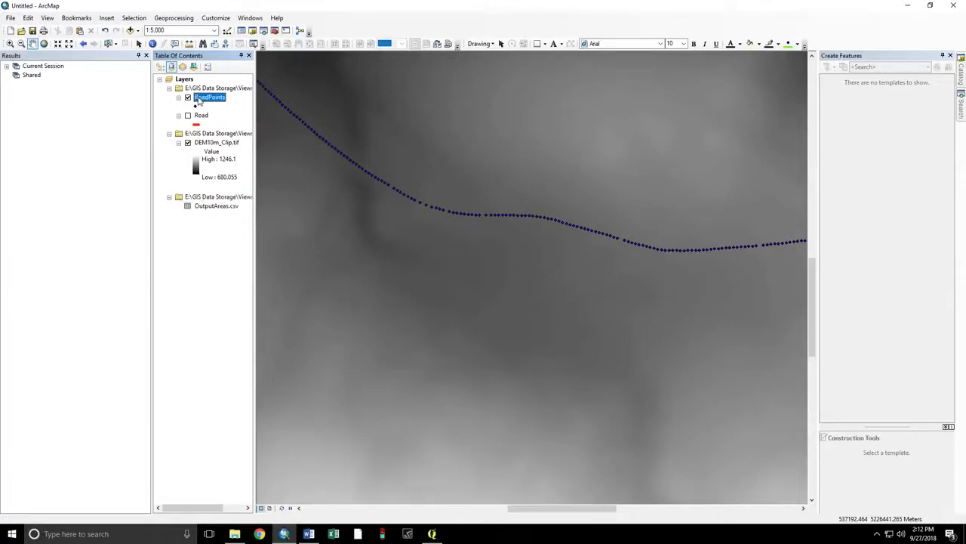
right_click(198, 101)
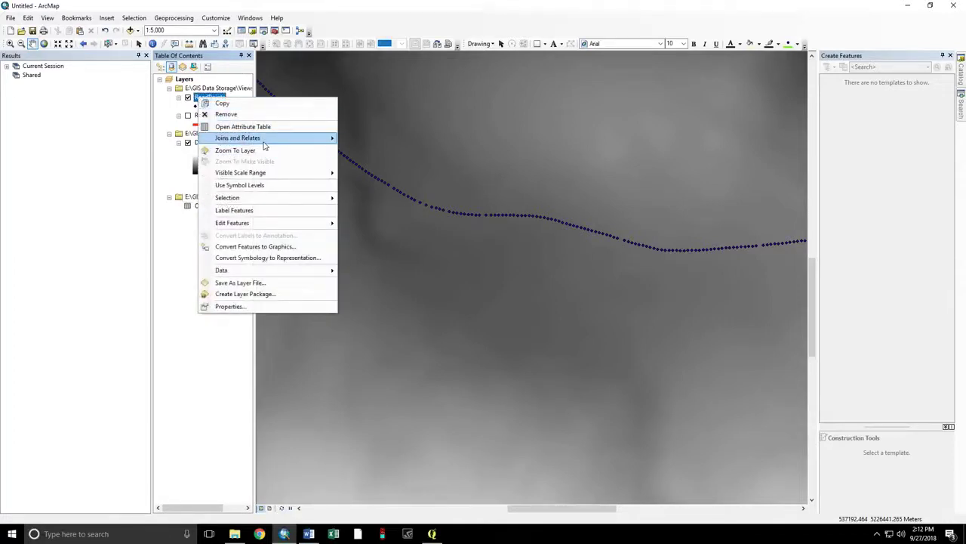
mouse_move(267, 145)
left_click(350, 138)
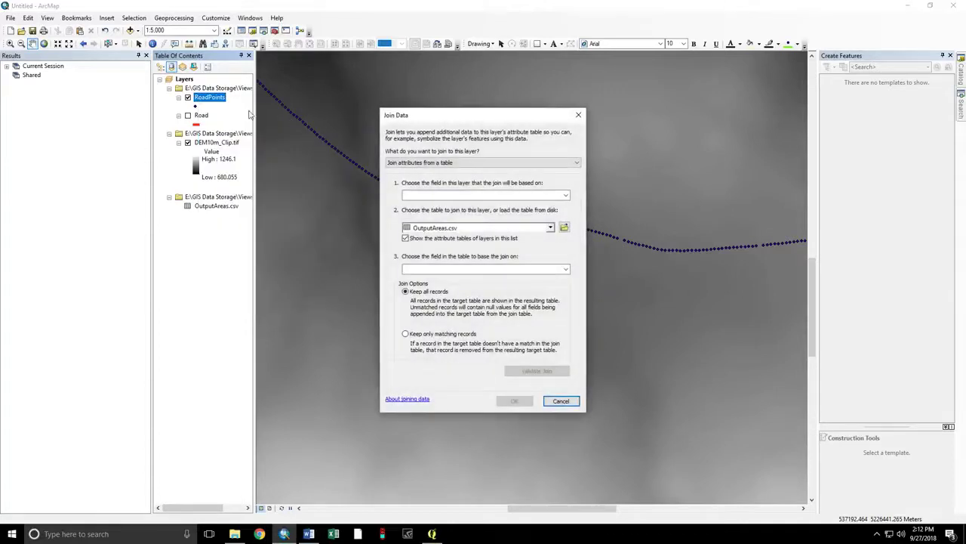
left_click(565, 196)
left_click(547, 204)
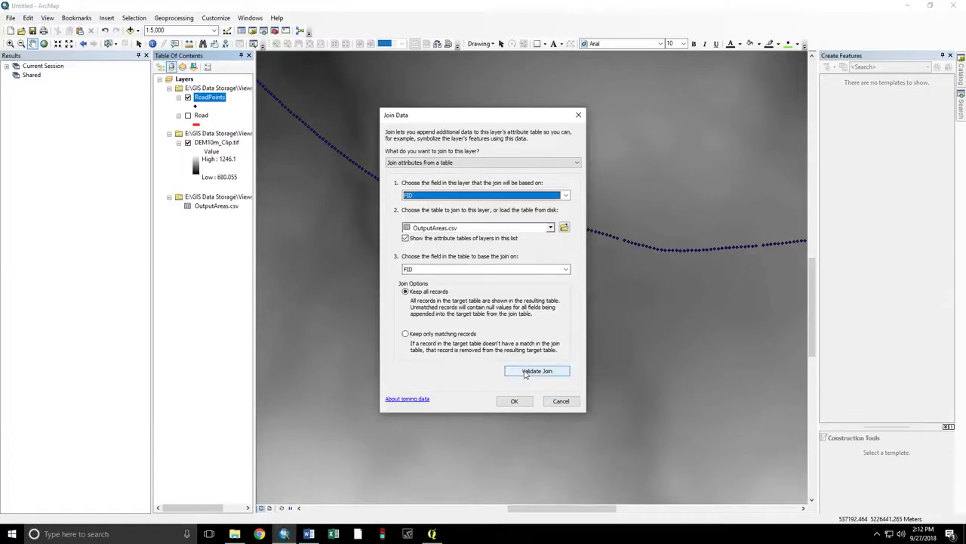
left_click(525, 371)
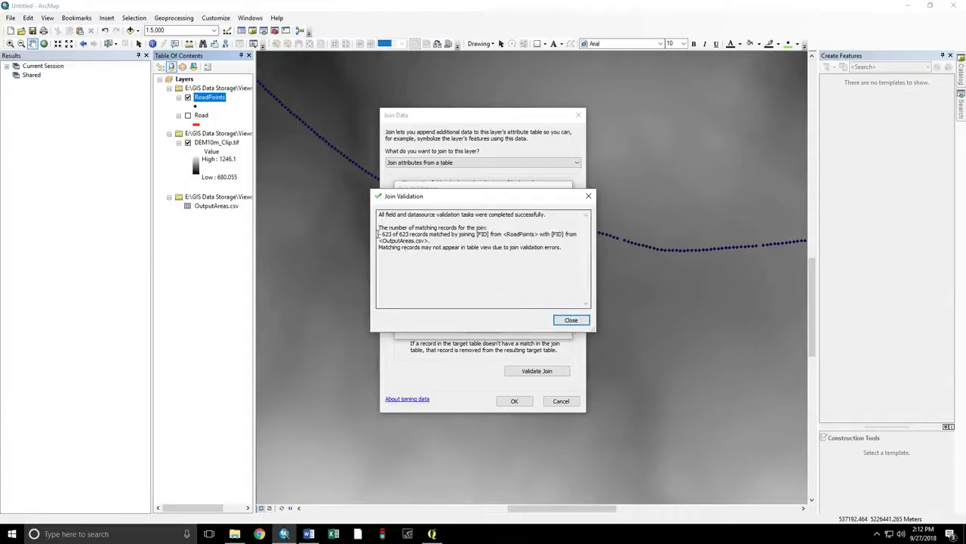
left_click(570, 319)
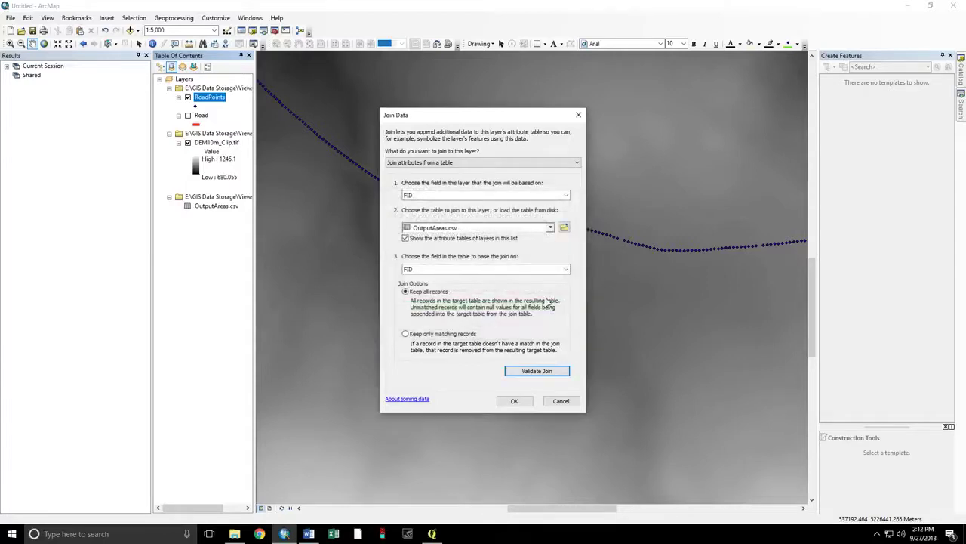
left_click(514, 401)
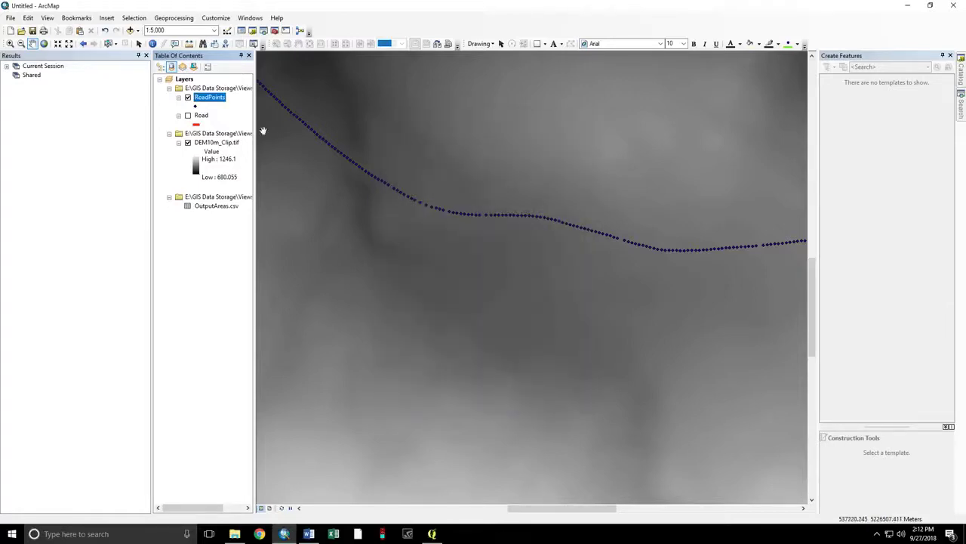
- Open the RoadPoints attribute table to check the joined Visible_P and Total_P fields
right_click(218, 102)
left_click(242, 127)
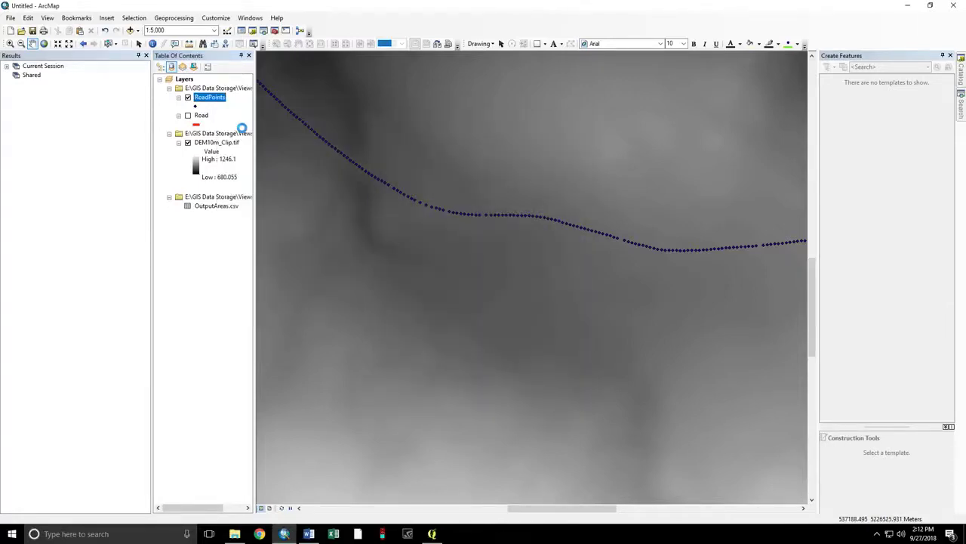
left_click_drag(520, 445, 840, 431)
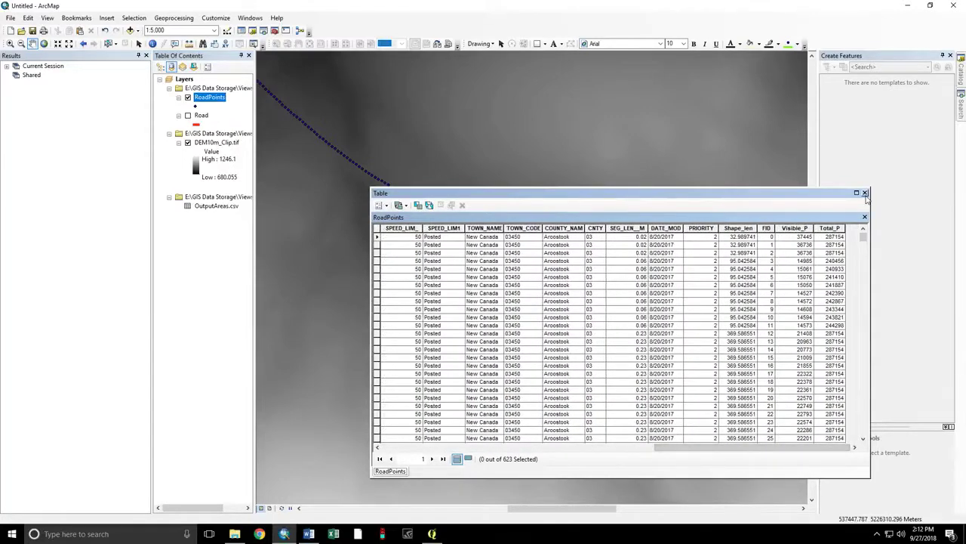
- Close the table, start Export Data for RoadPoints, and browse to the Viewshed_Demo folder
left_click(864, 192)
right_click(197, 101)
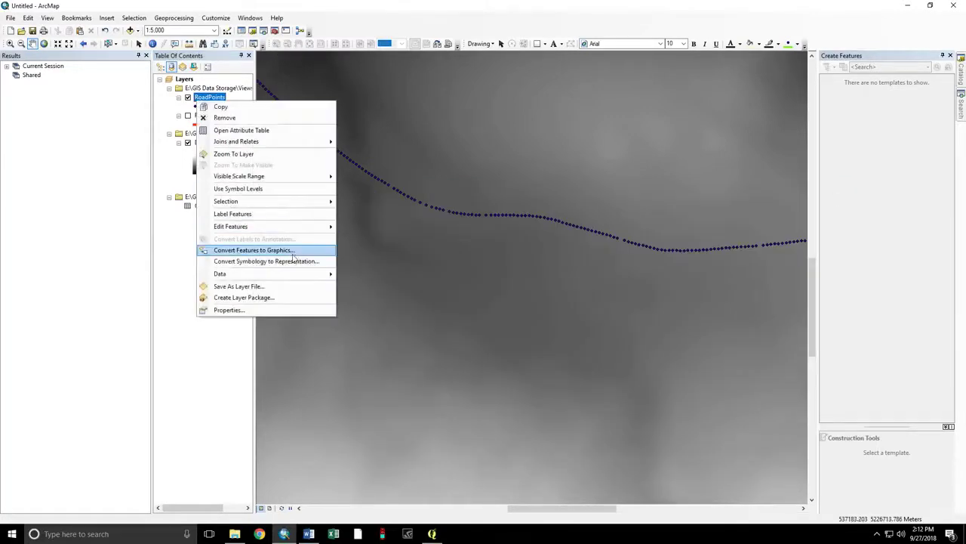
mouse_move(297, 278)
left_click(370, 286)
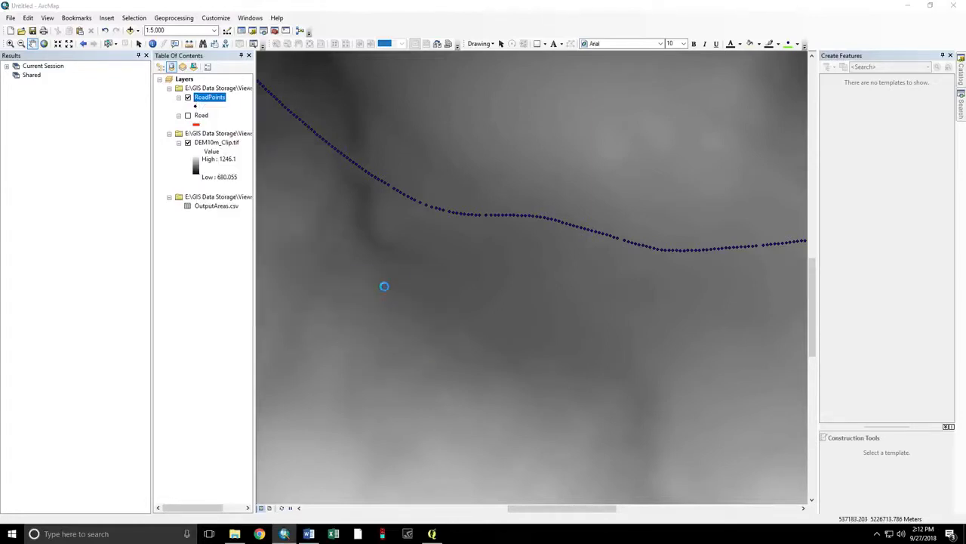
left_click(568, 283)
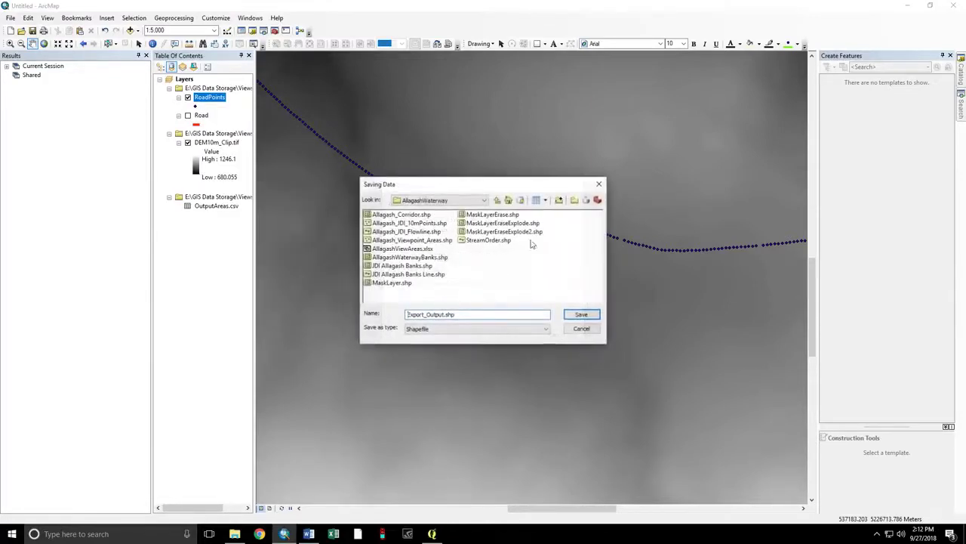
left_click(496, 201)
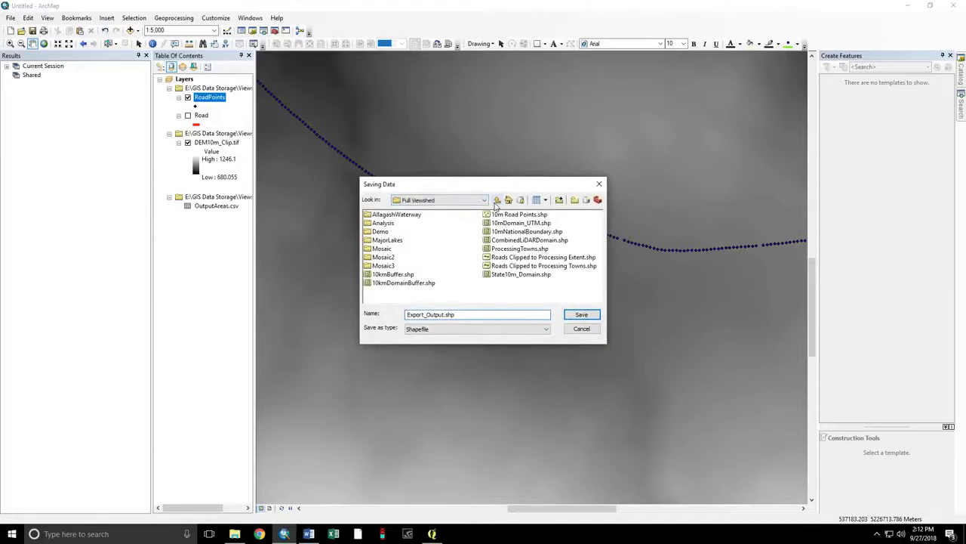
left_click(497, 201)
left_click(496, 200)
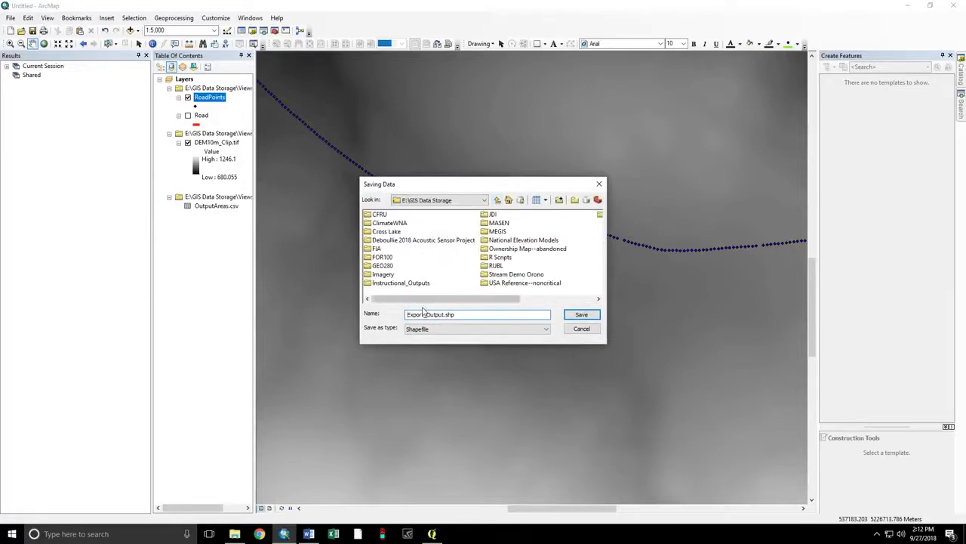
left_click_drag(435, 299, 513, 299)
double_click(523, 219)
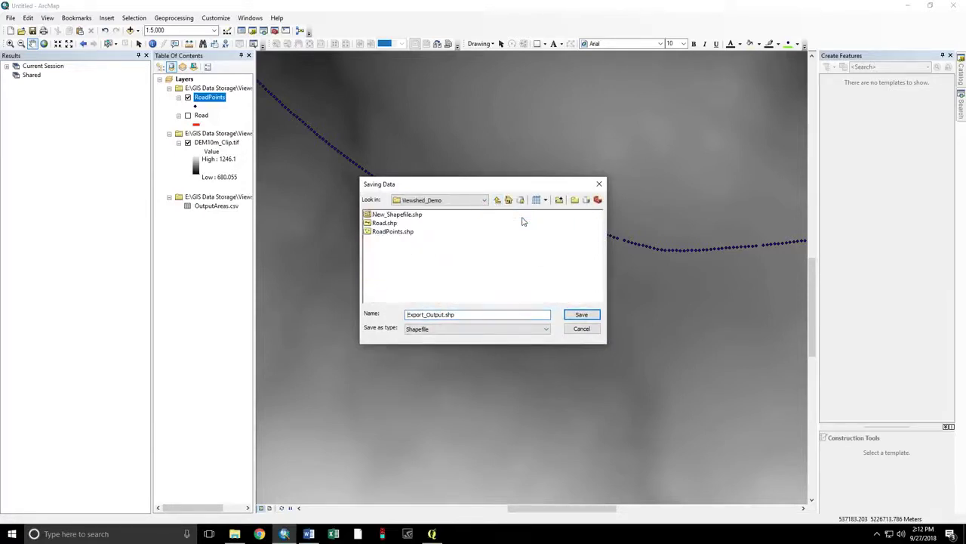
- Export all features as RoadPointsArea.shp and add it to the map as a layer
left_click(444, 314)
left_click_drag(444, 314, 317, 281)
type("RoadPointsArea")
key("Return")
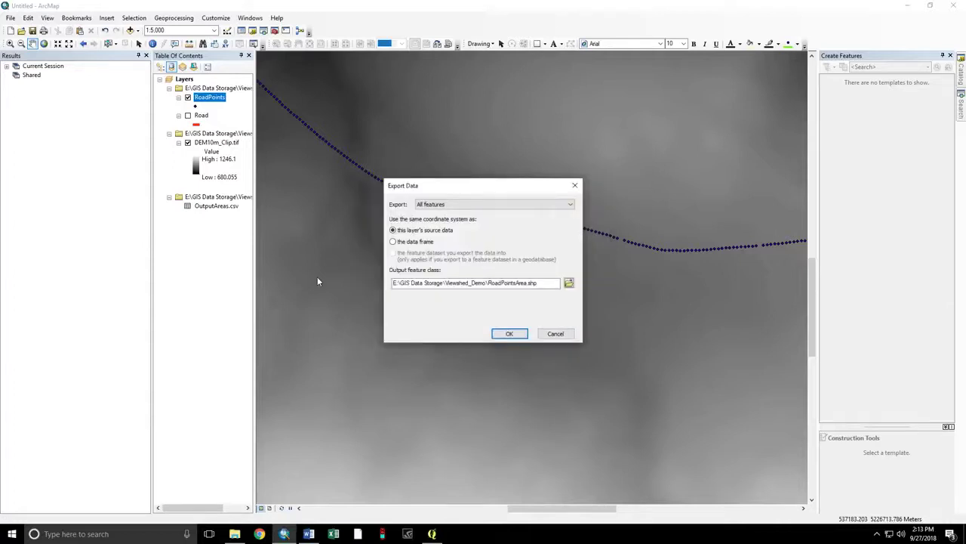
left_click(510, 334)
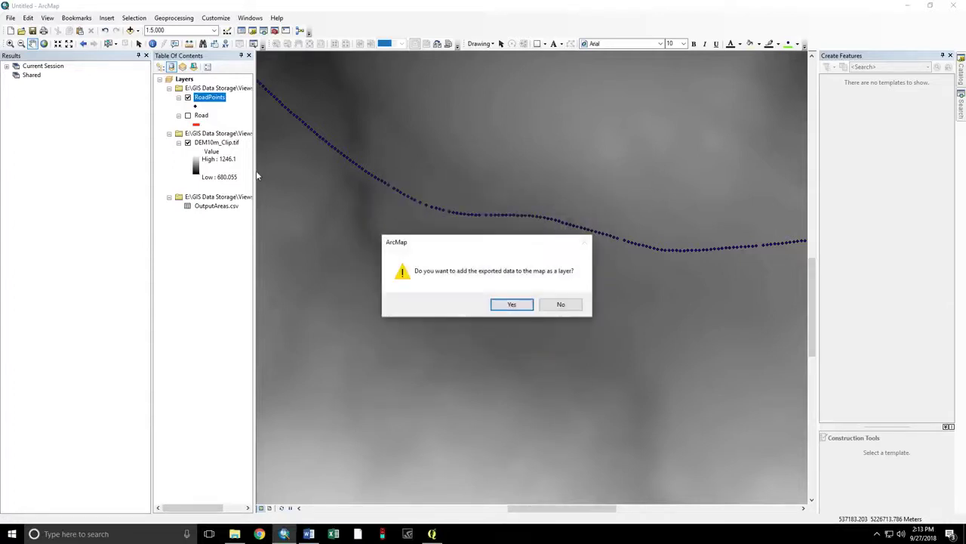
left_click(508, 305)
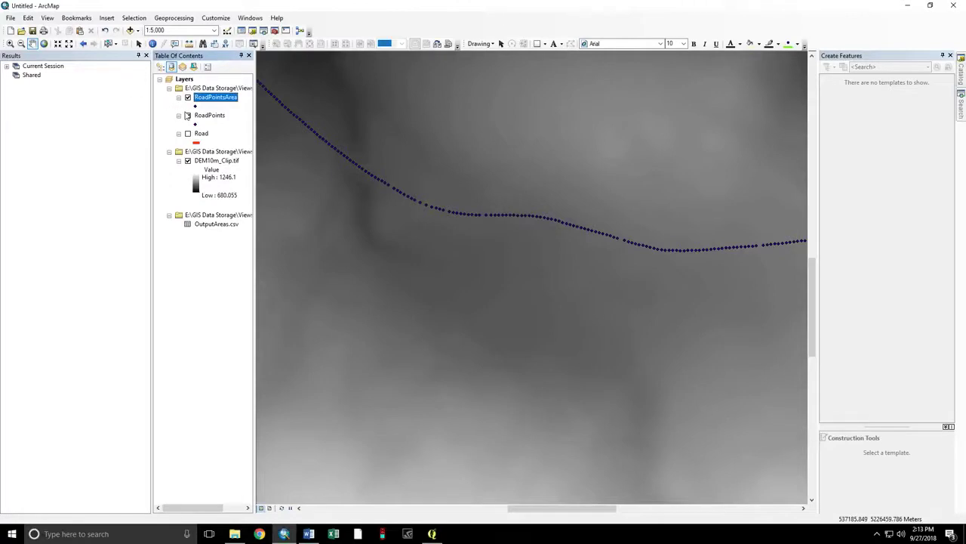
- List layers by drawing order and open the RoadPointsArea attribute table
left_click(160, 66)
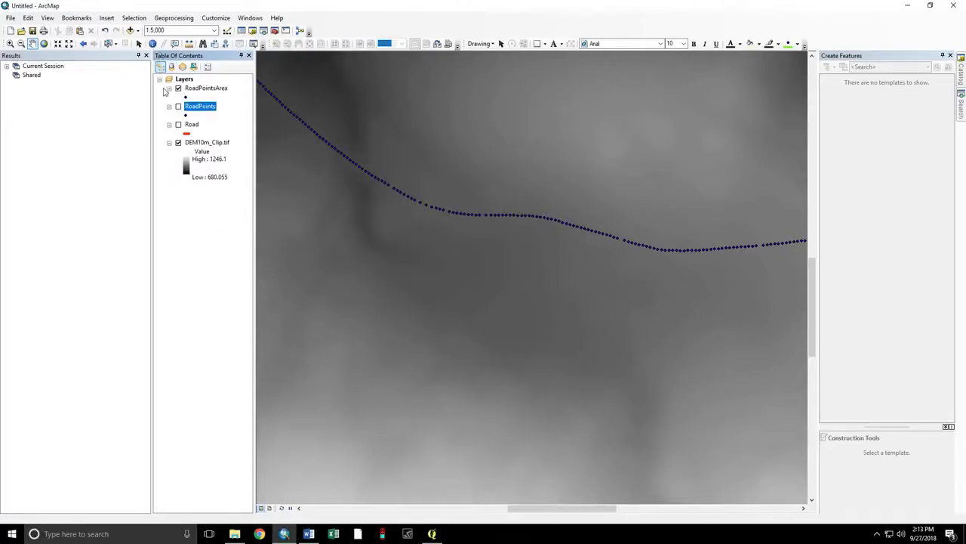
right_click(188, 89)
left_click(220, 115)
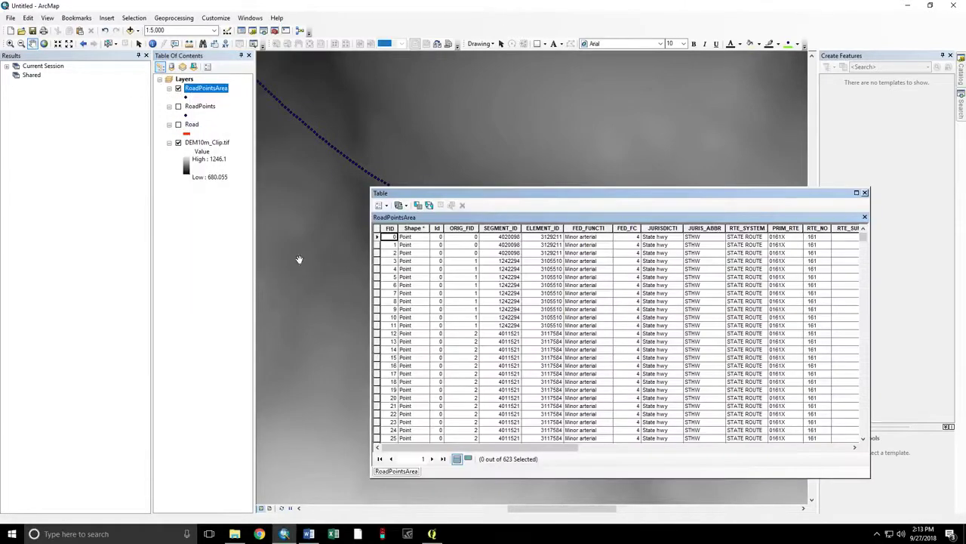
left_click_drag(521, 447, 794, 448)
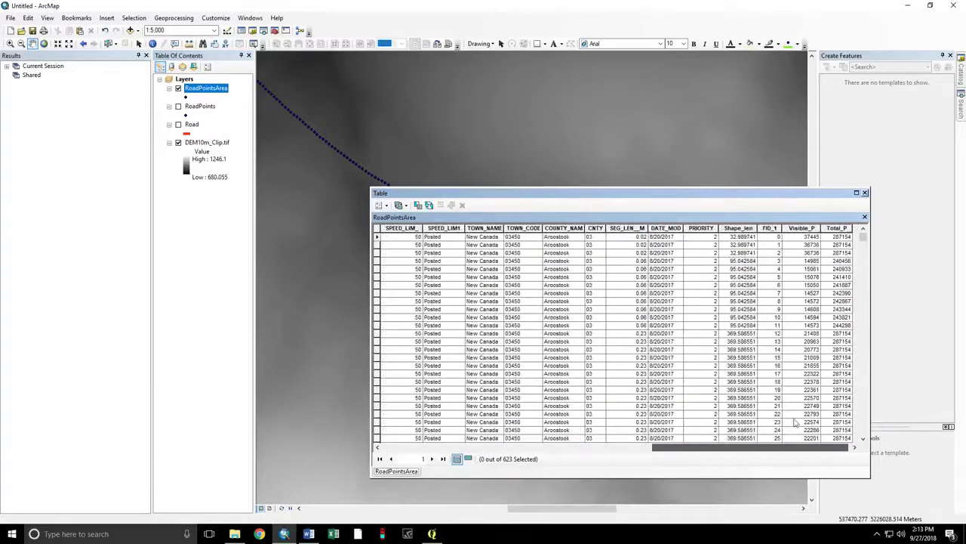
left_click(807, 228)
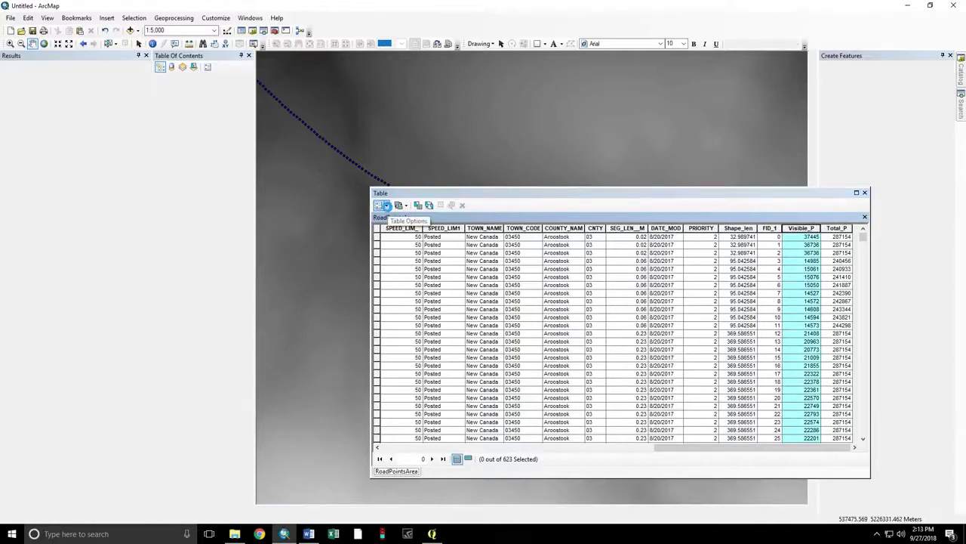
- Add a new Double field named Hectares to the table
left_click(385, 206)
left_click(406, 275)
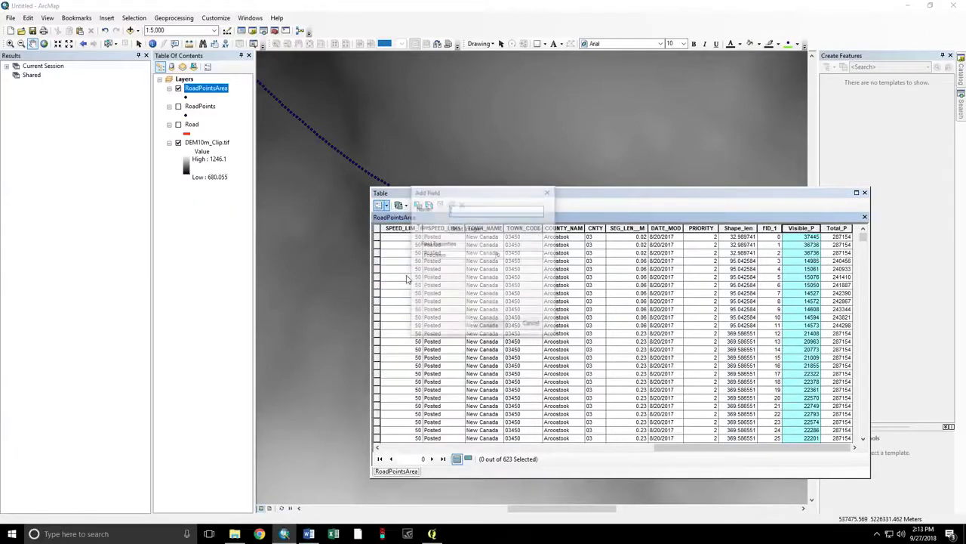
type("Hectares")
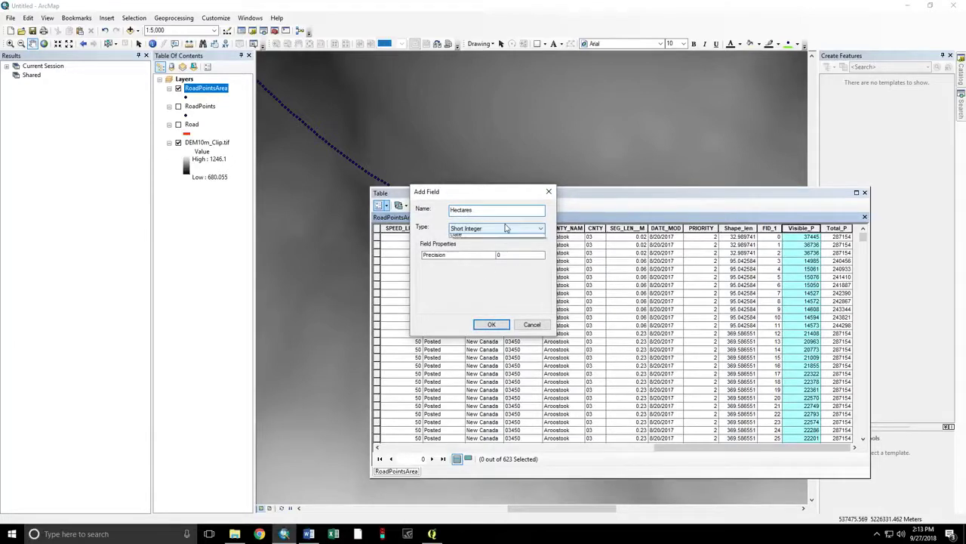
left_click(503, 228)
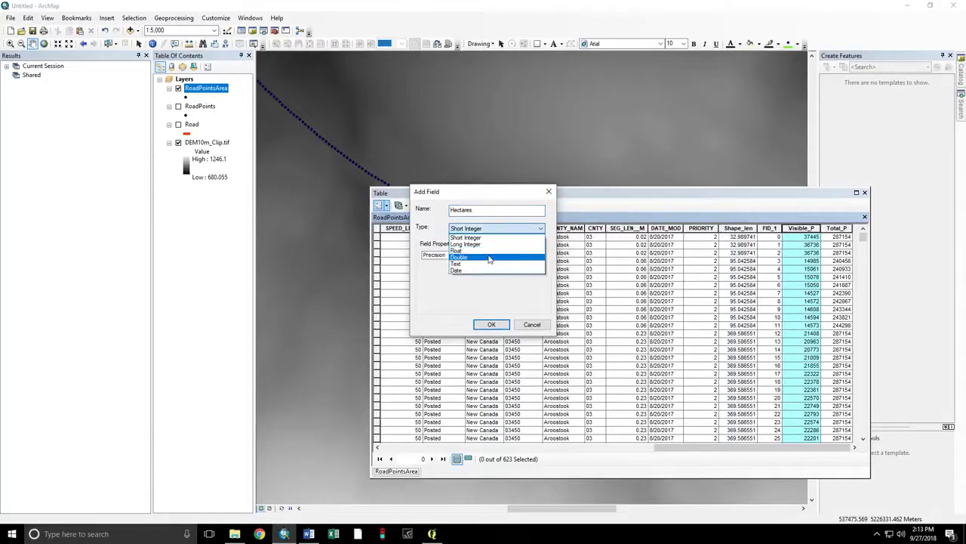
left_click(491, 260)
left_click(492, 324)
left_click(746, 447)
- Calculate Hectares as [Visible_P]/100 for all records, then close the attribute table
right_click(805, 229)
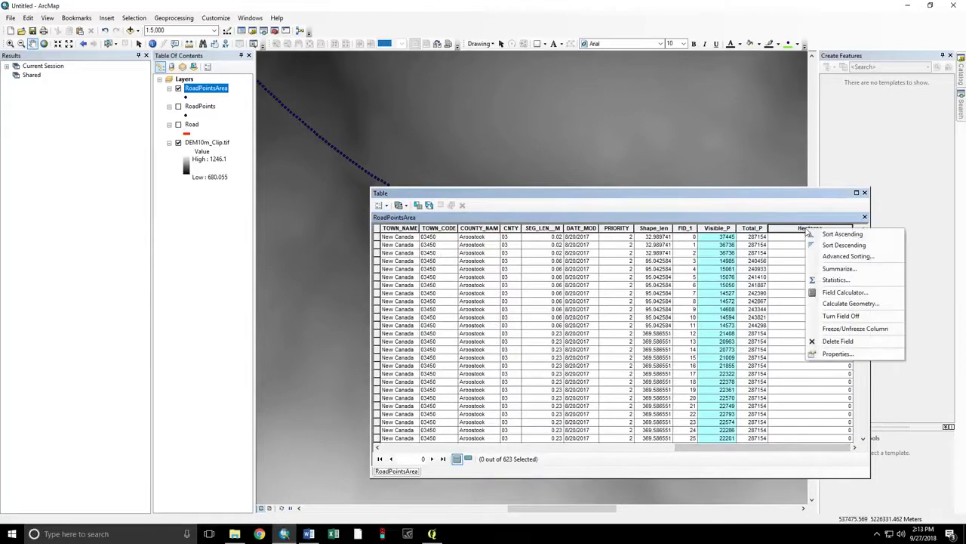
left_click(836, 291)
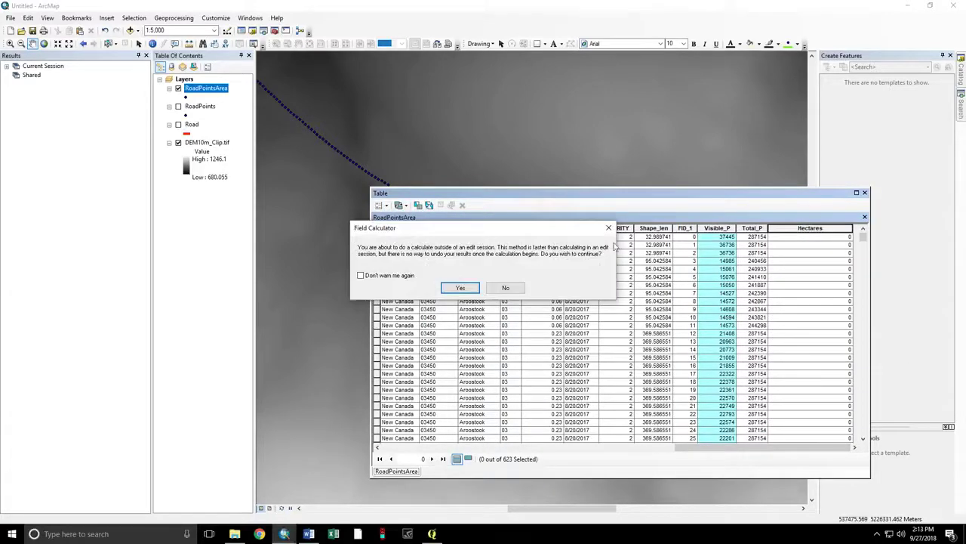
left_click(462, 288)
scroll(431, 233, "down", 5)
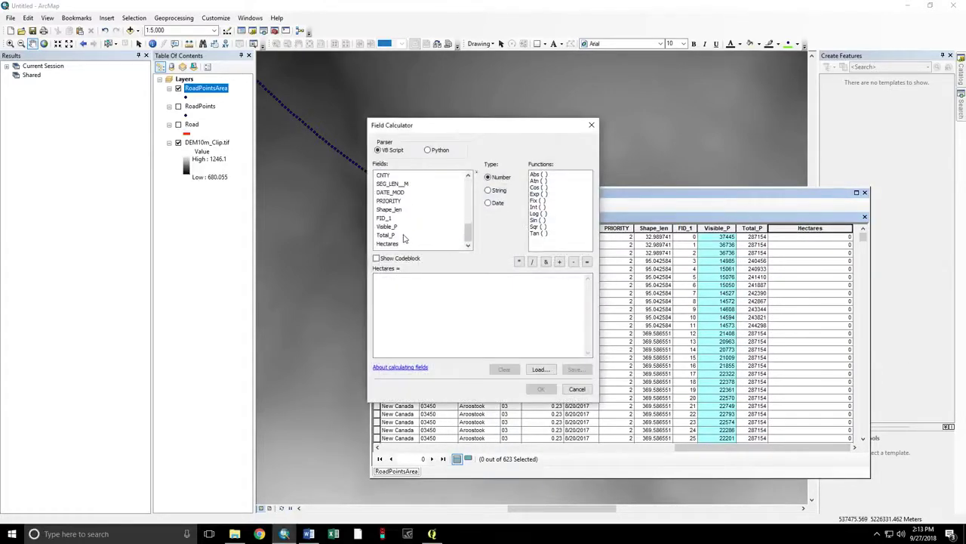
double_click(388, 244)
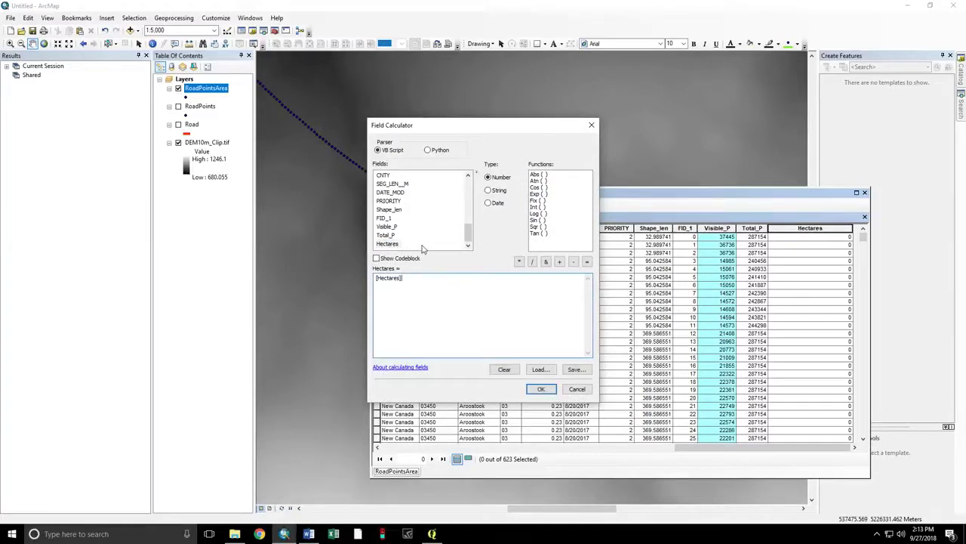
key("BackSpace")
key("BackSpace")
key("BackSpace")
key("BackSpace")
key("BackSpace")
key("BackSpace")
key("BackSpace")
key("BackSpace")
key("BackSpace")
key("BackSpace")
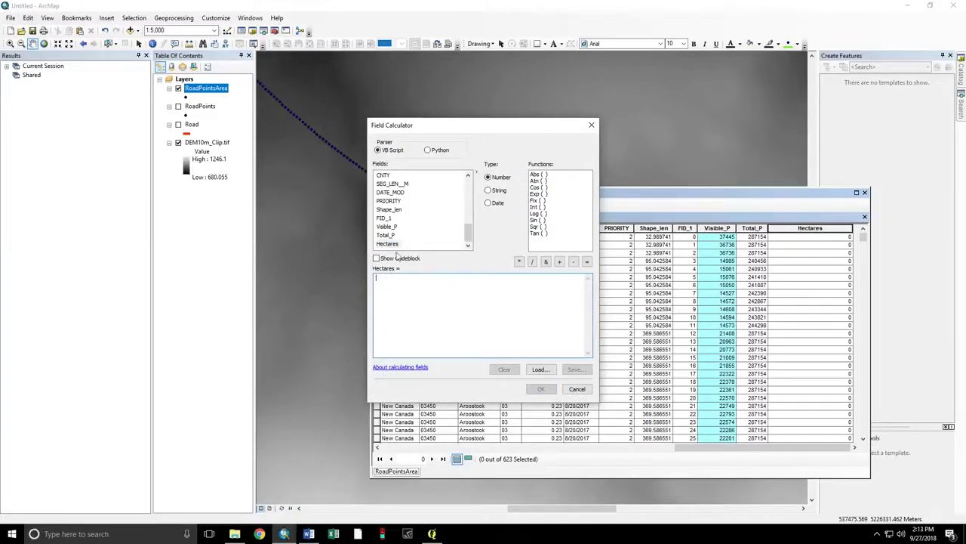
double_click(387, 227)
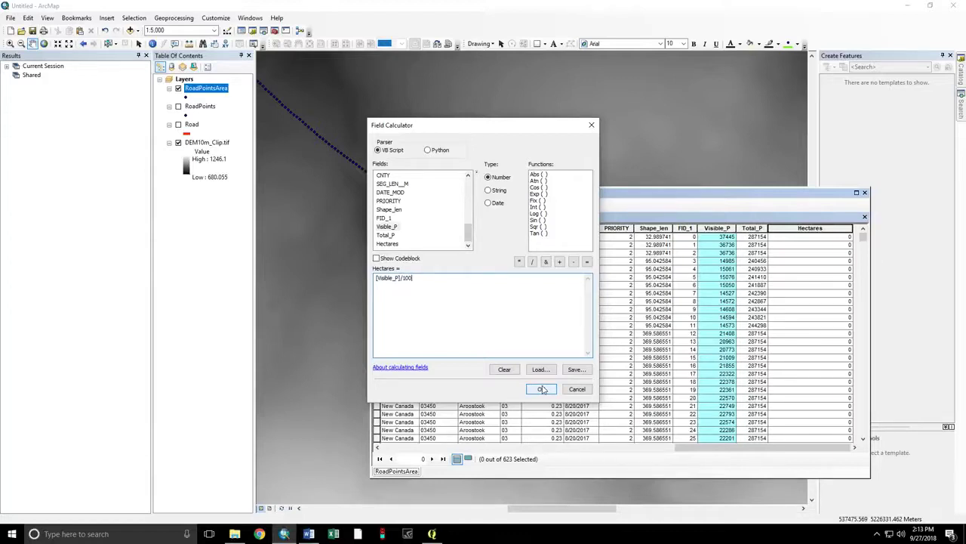
left_click(542, 388)
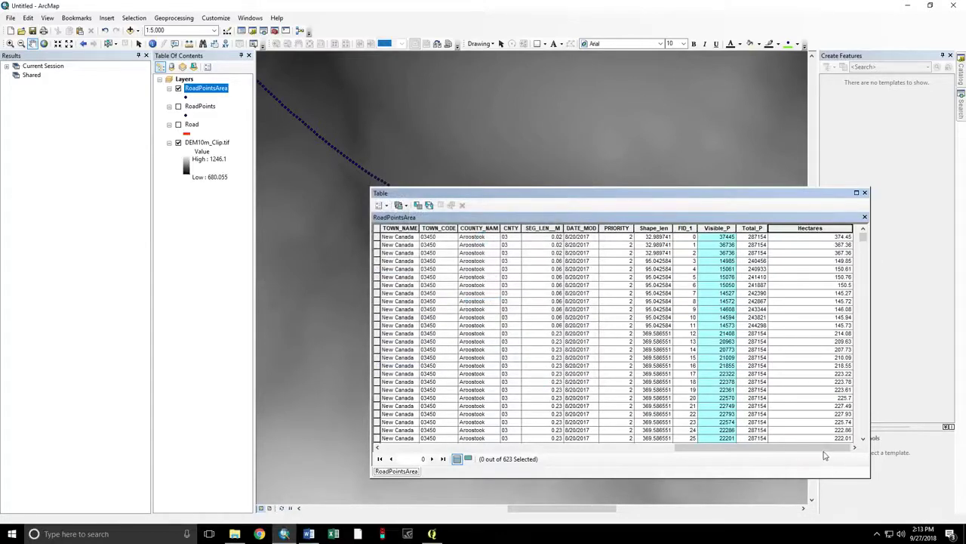
left_click(377, 237)
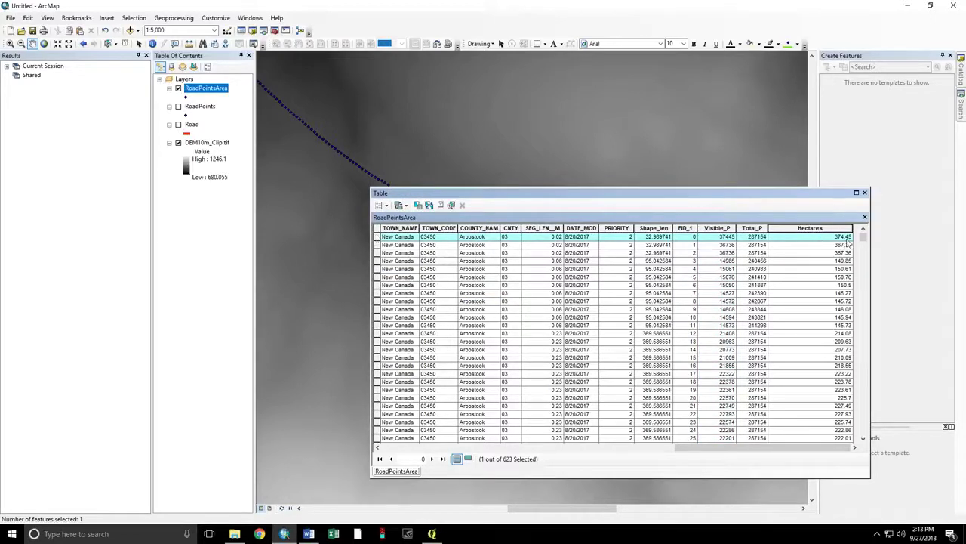
left_click(865, 193)
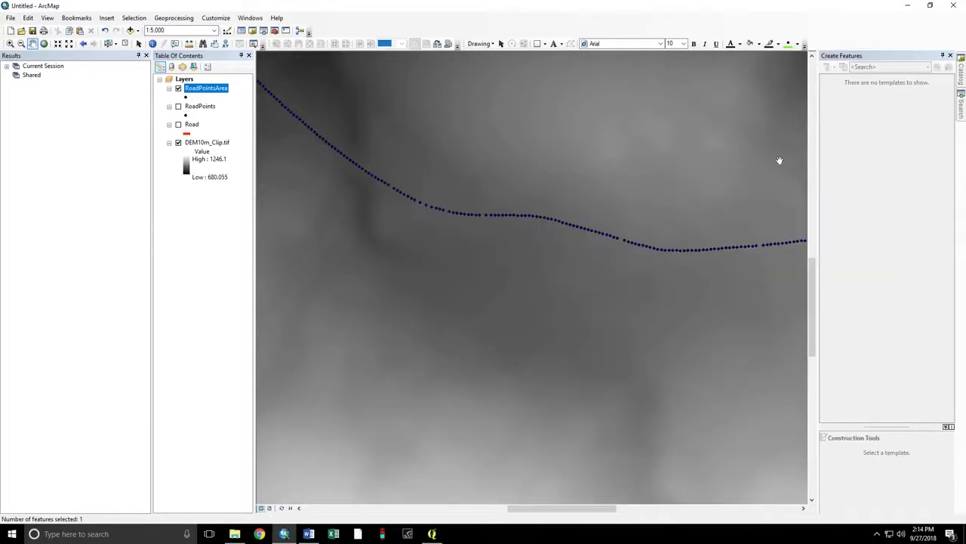
- Zoom the map to the RoadPointsArea layer and clear the feature selection
right_click(219, 92)
left_click(249, 138)
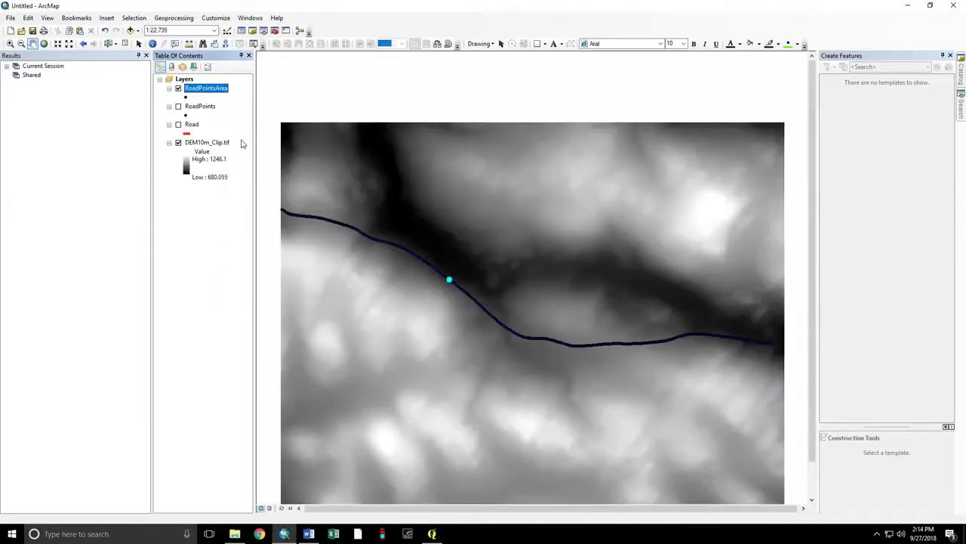
left_click(126, 43)
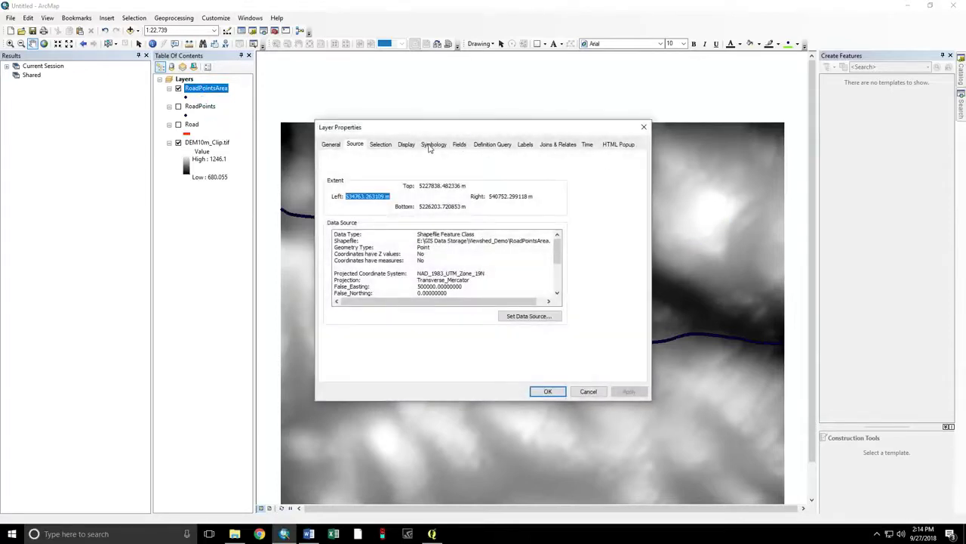
- Symbolize RoadPointsArea with graduated colors on Hectares using three classes
left_click(432, 145)
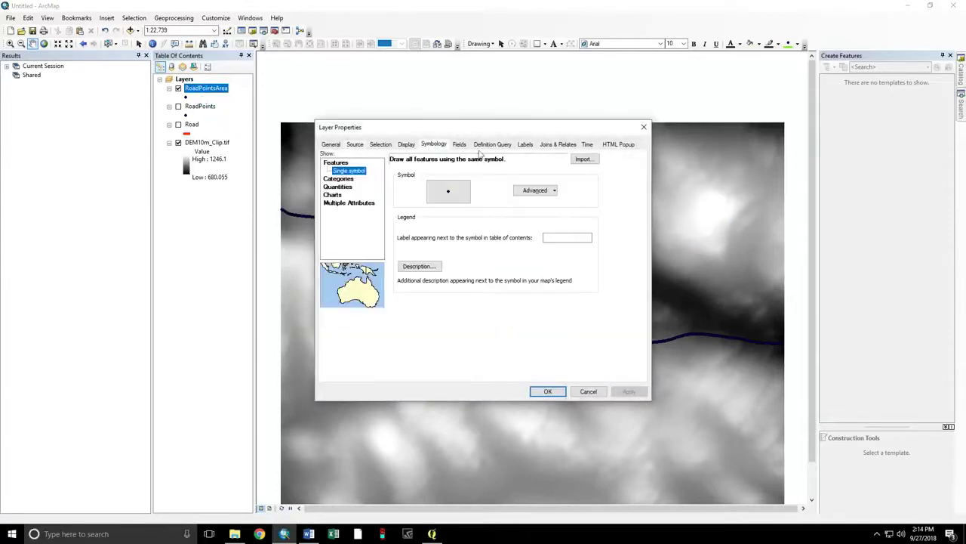
left_click(341, 180)
left_click(339, 202)
left_click(498, 180)
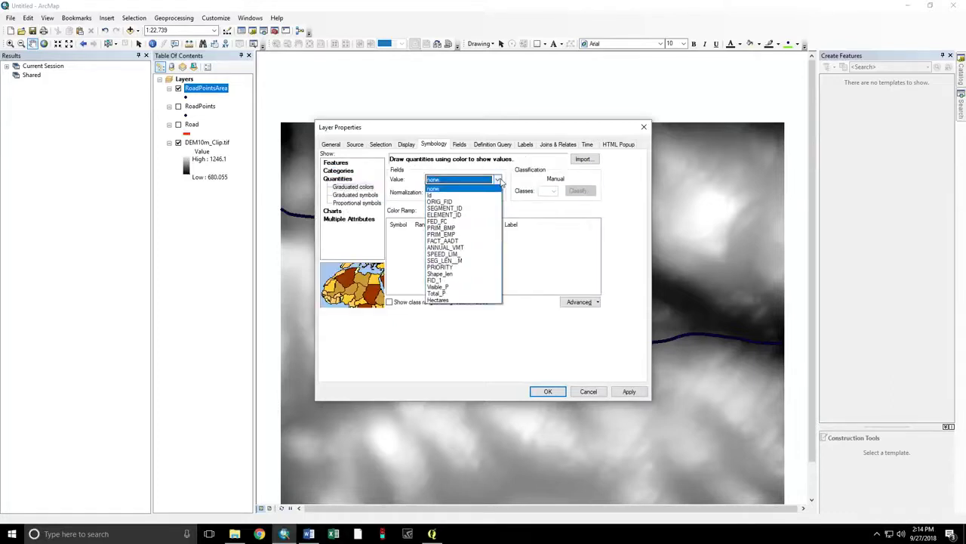
left_click(438, 300)
left_click(552, 191)
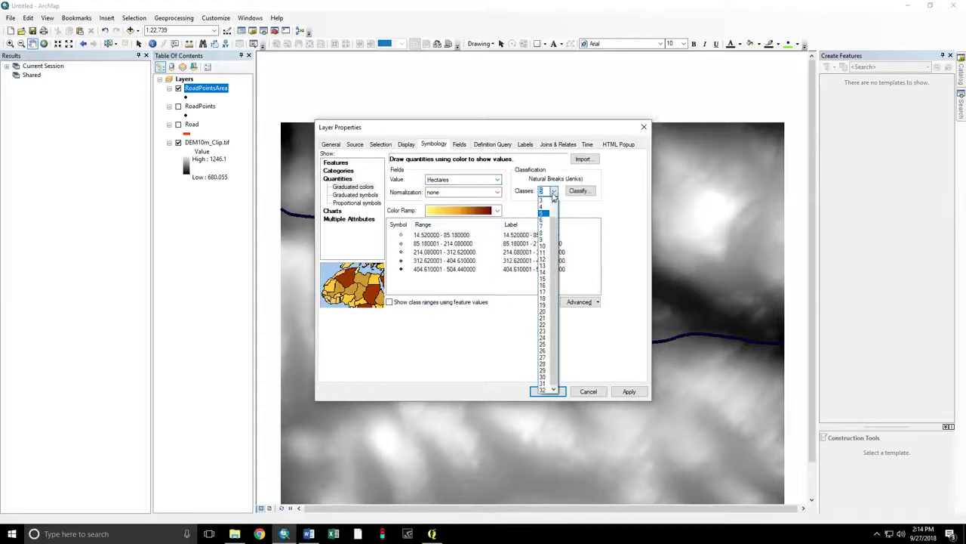
left_click(542, 200)
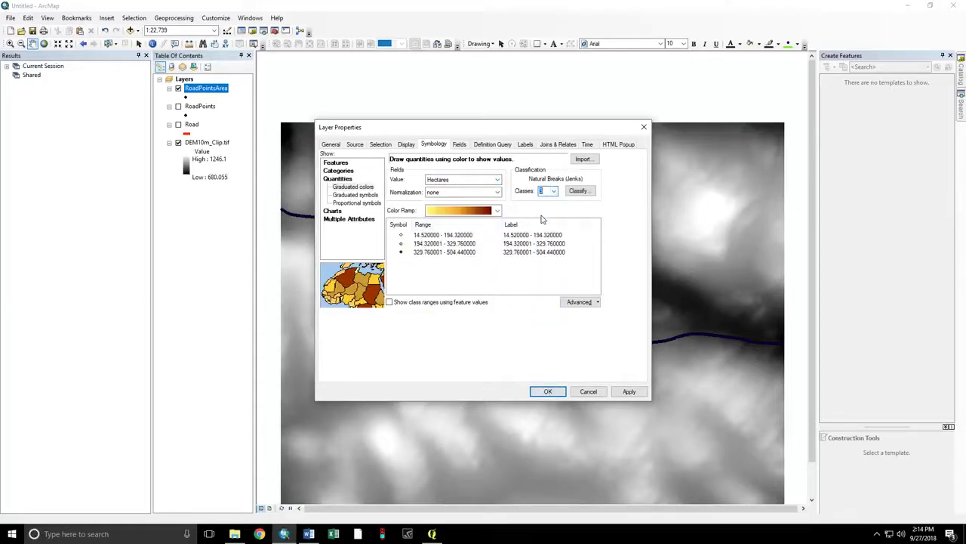
- Set manual class breaks at 150 and 300 and accept the classification
left_click(578, 191)
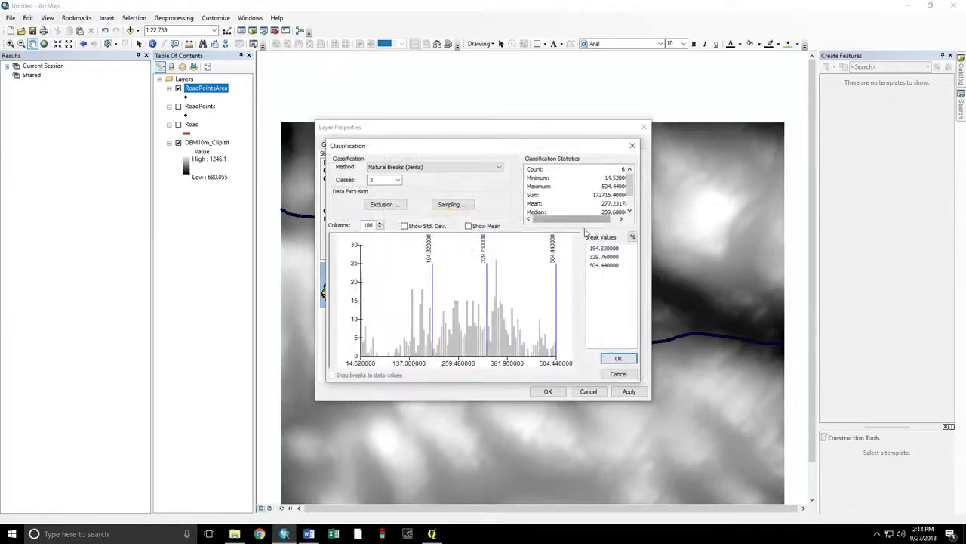
left_click(604, 249)
type("150")
key("Return")
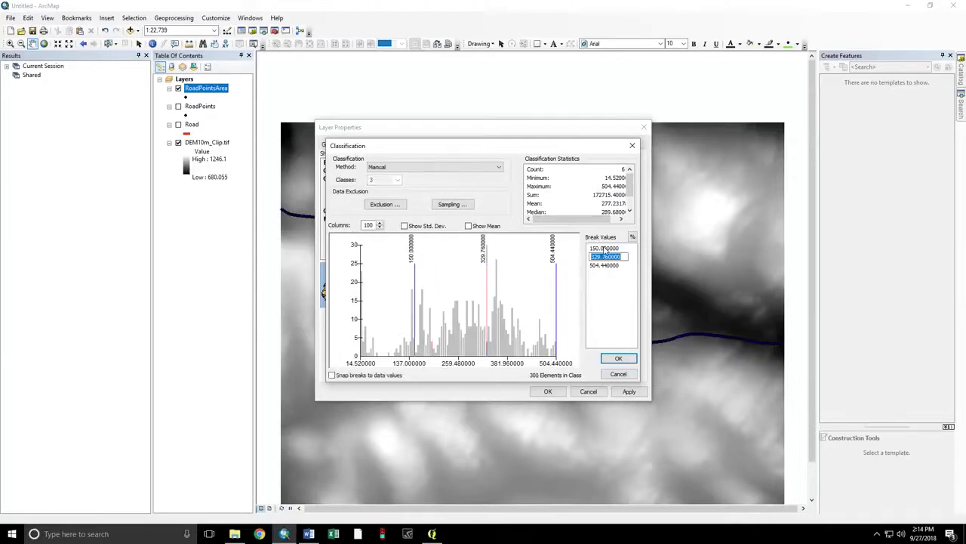
type("300")
key("Return")
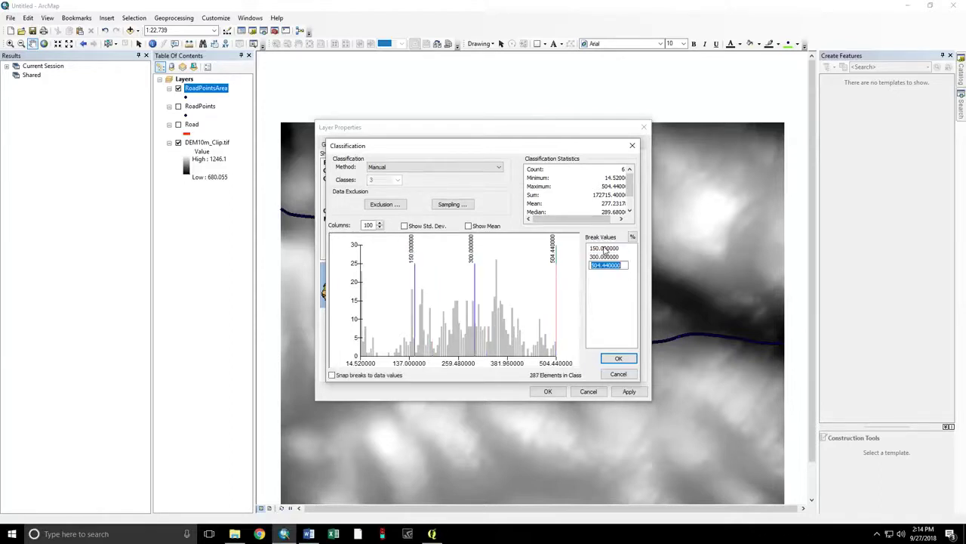
left_click(619, 359)
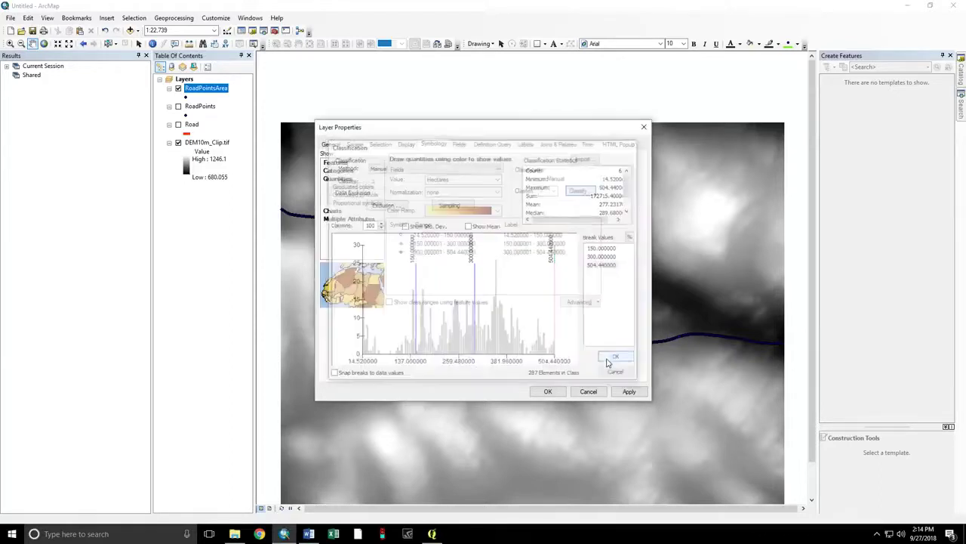
- Change the 14.52–150 Hectares class marker to yellow
double_click(401, 235)
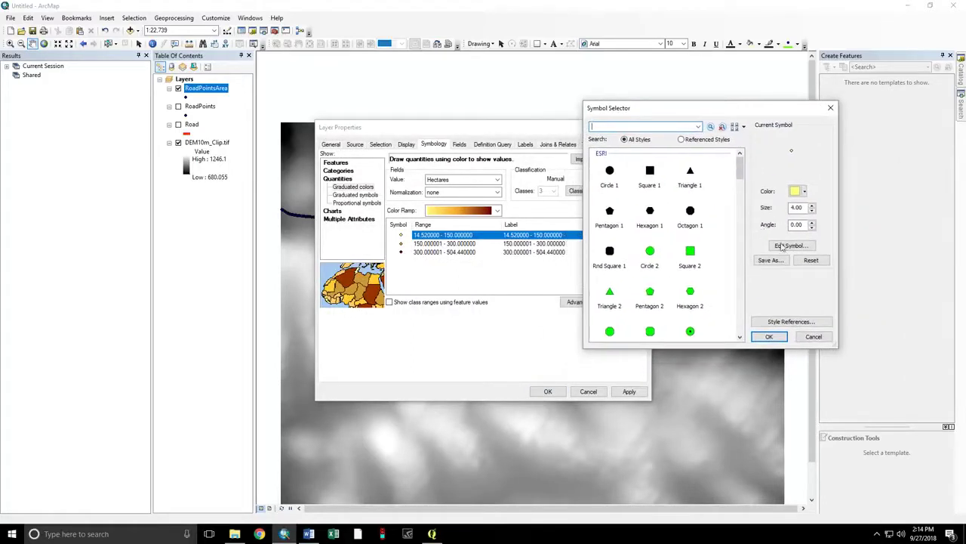
left_click(782, 248)
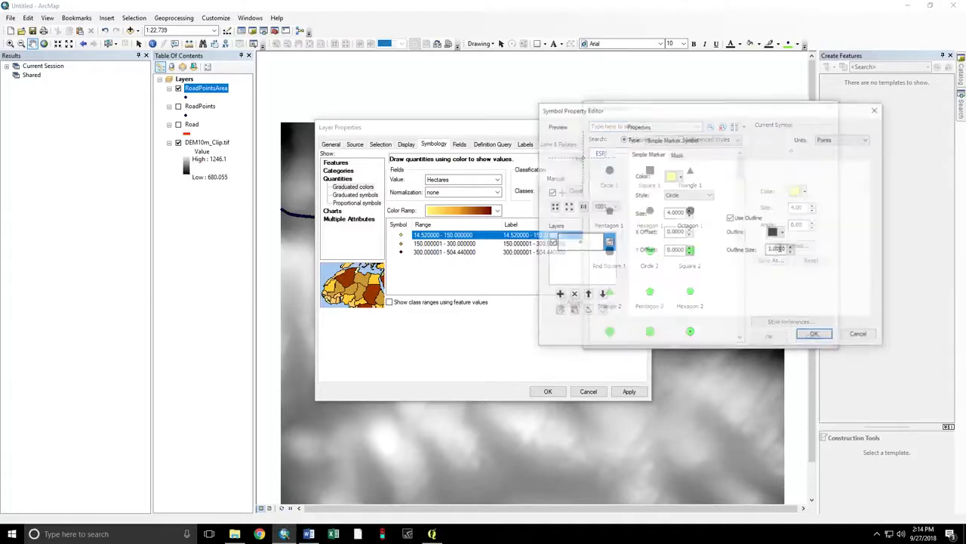
left_click(812, 335)
left_click(771, 338)
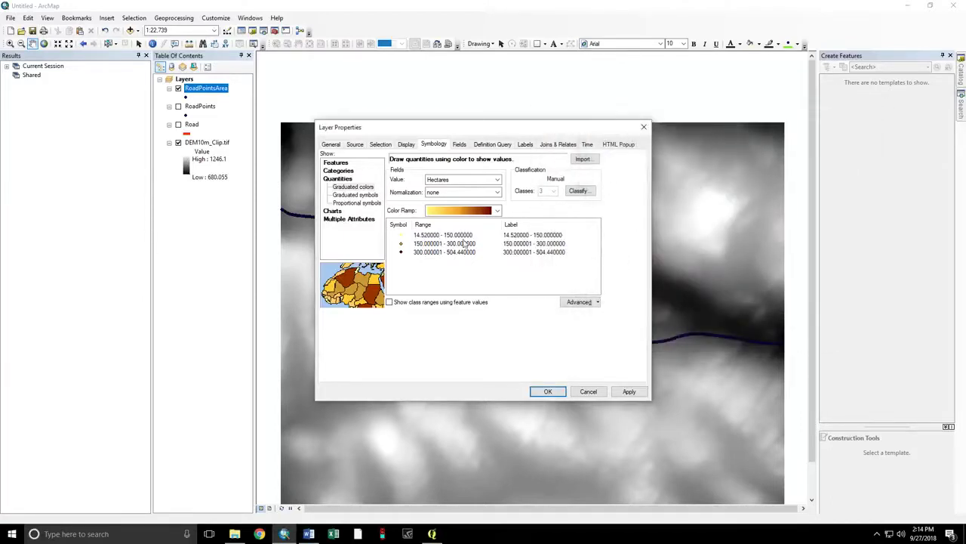
- Change the 150–300 Hectares class marker to orange
left_click(401, 244)
double_click(400, 247)
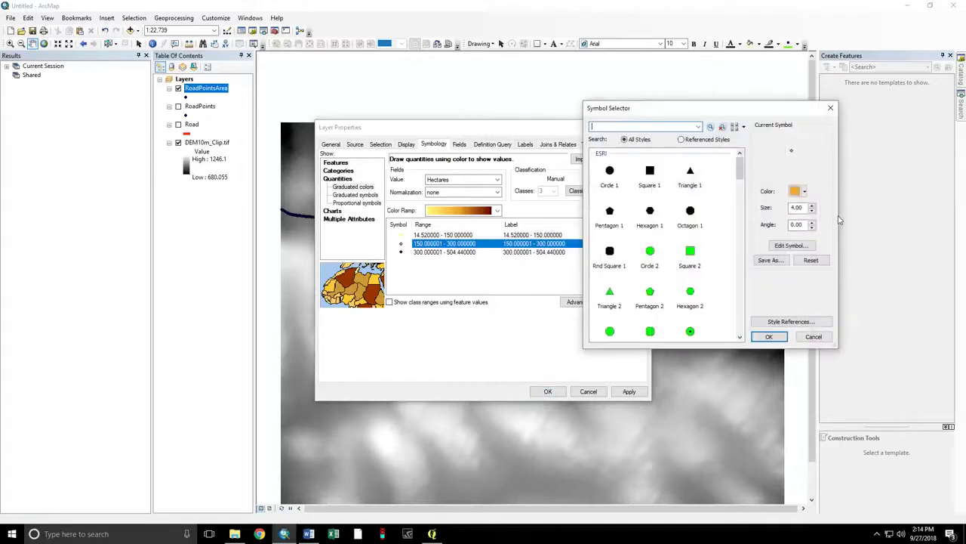
left_click(793, 245)
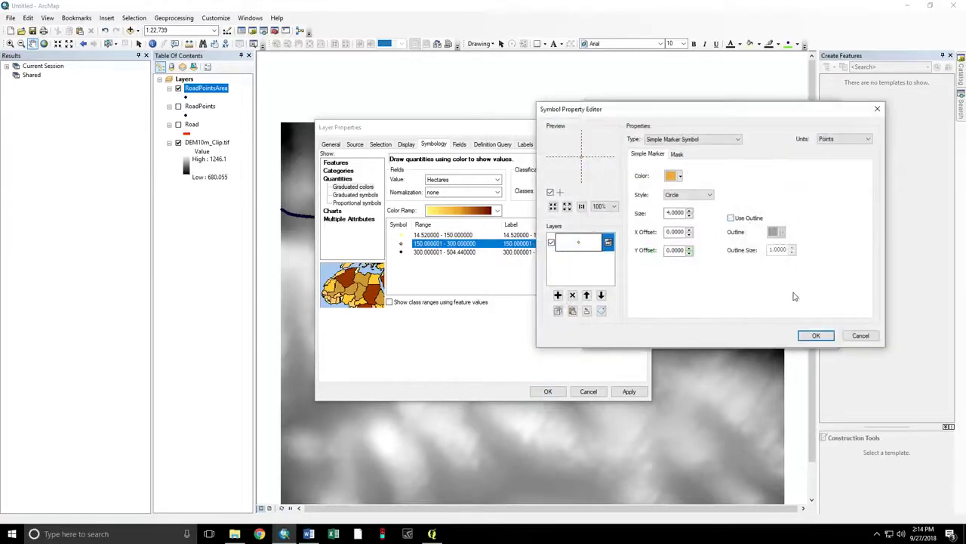
left_click(806, 333)
left_click(808, 340)
- Make the 300–504.44 class marker dark red with no outline
double_click(401, 252)
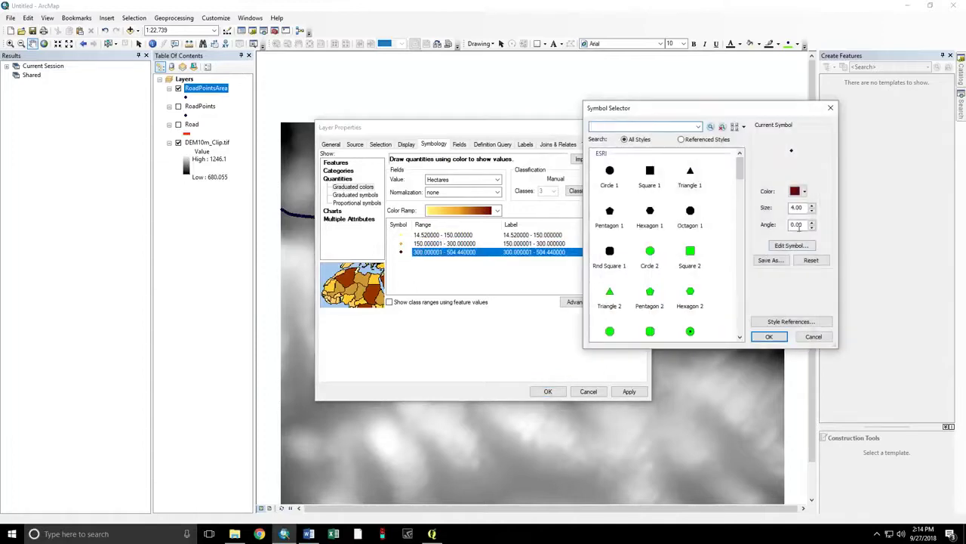
left_click(791, 246)
left_click(750, 220)
left_click(809, 333)
left_click(767, 336)
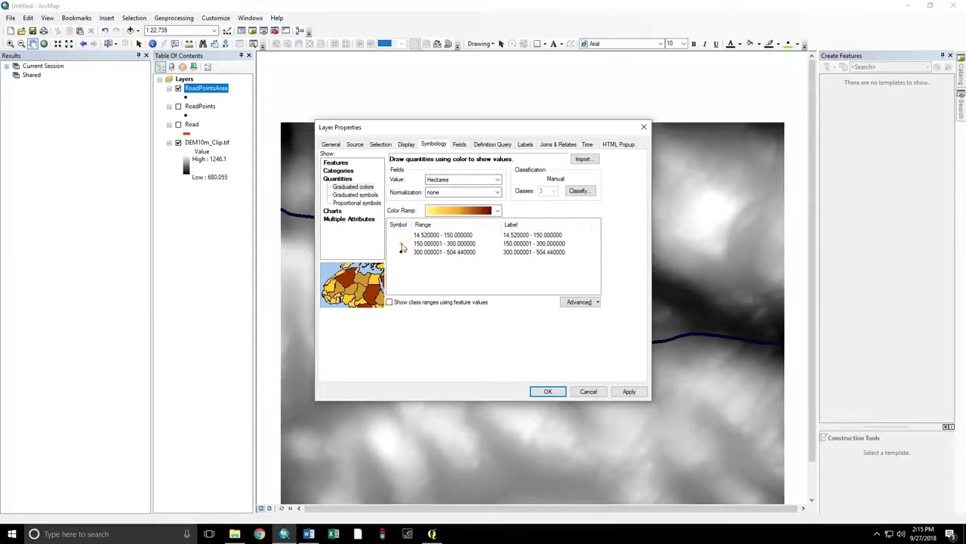
- Apply the graduated Hectares symbology to the RoadPointsArea layer
left_click(547, 391)
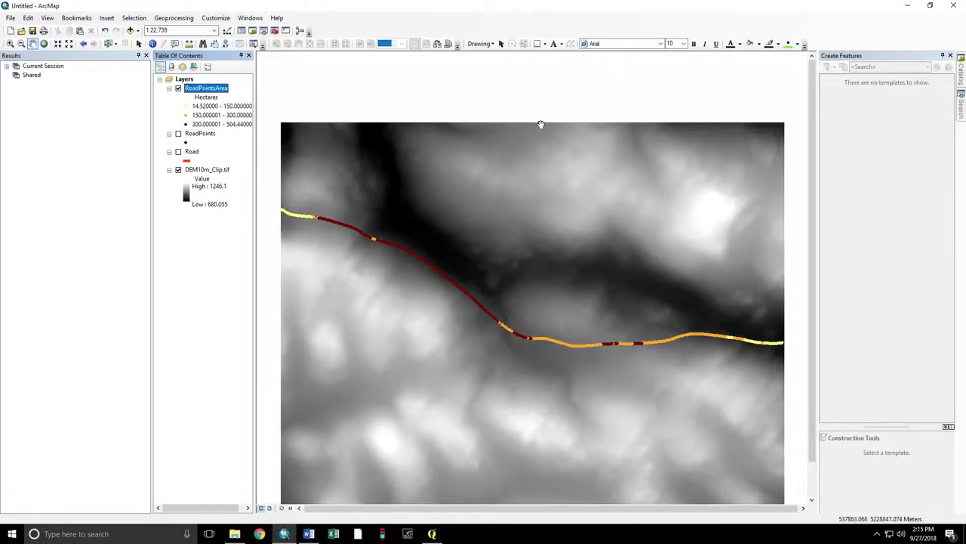
- Add Output.tif from the Viewshed_Demo folder to the map
left_click(961, 71)
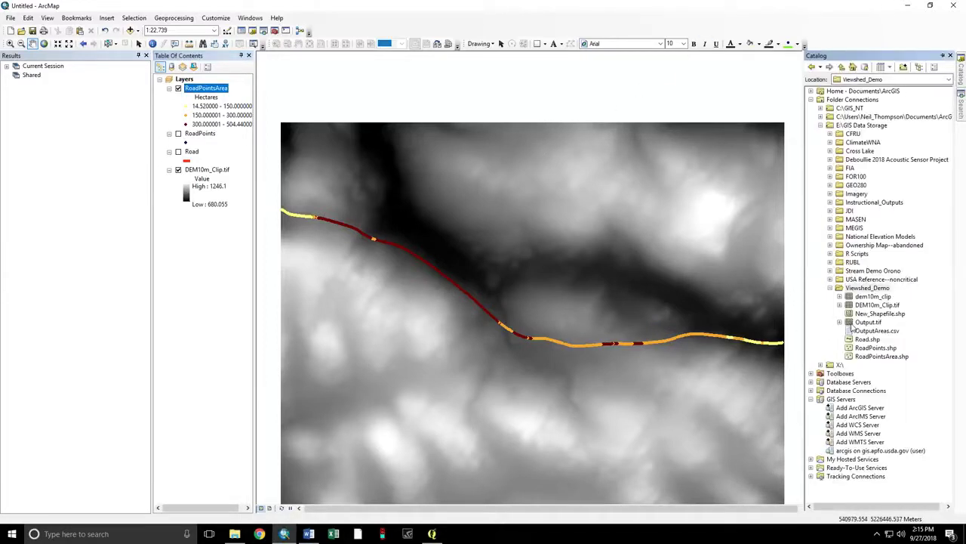
left_click(866, 322)
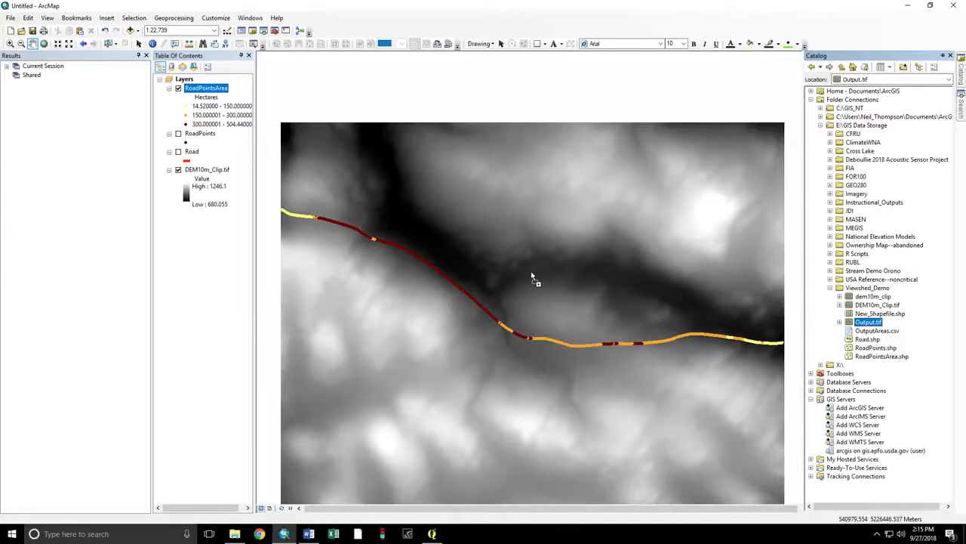
left_click_drag(531, 272, 532, 271)
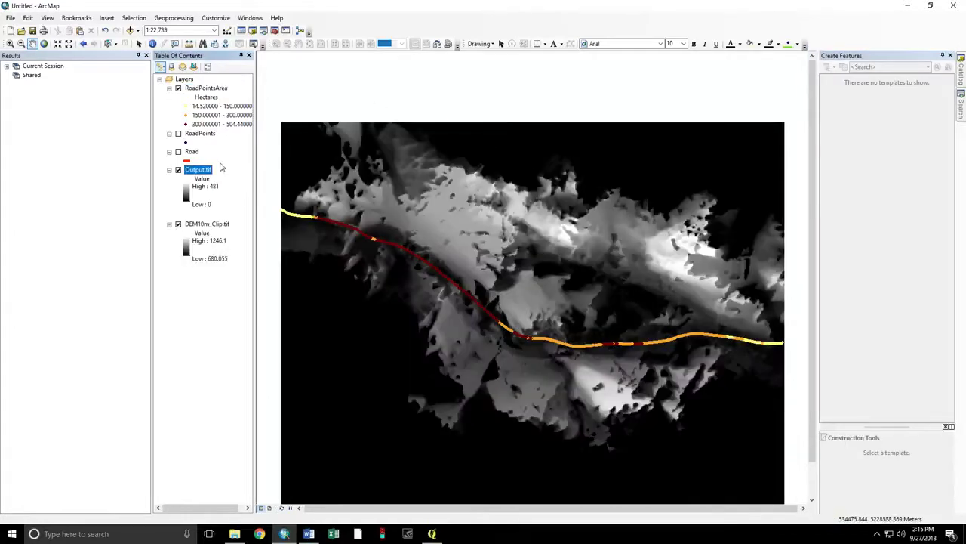
- Stretch Output.tif with a white-to-black ramp, display background value, and hide DEM10m_Clip.tif
left_click(216, 169)
double_click(191, 172)
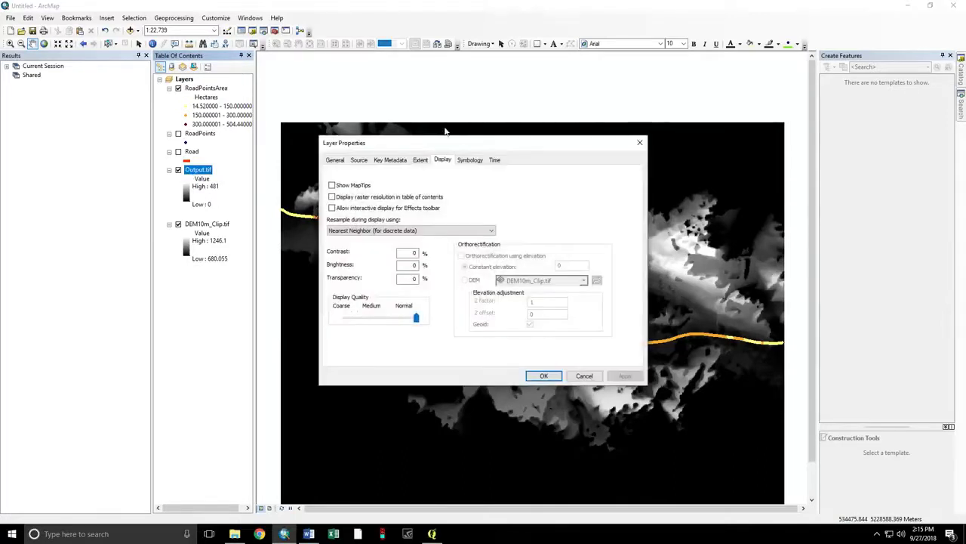
left_click(471, 161)
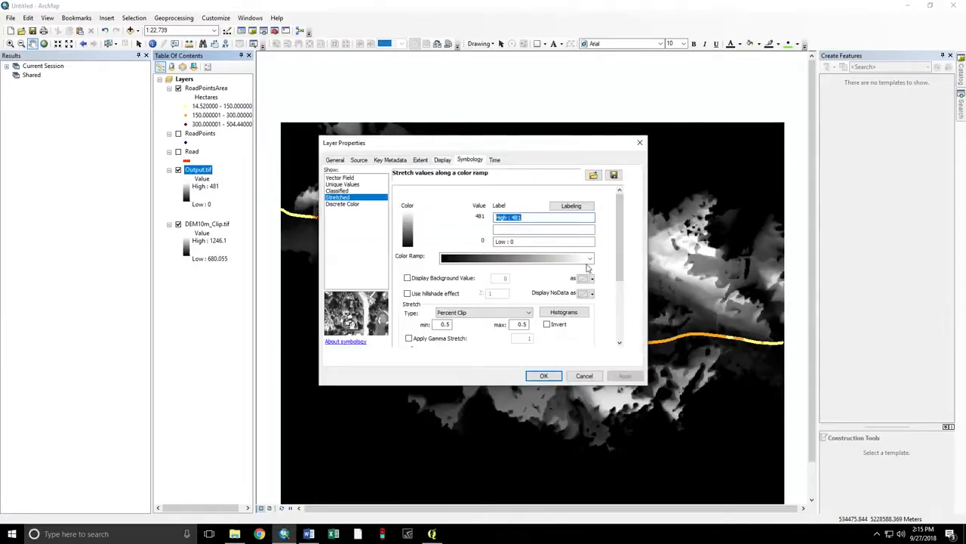
left_click(590, 258)
scroll(524, 341, "down", 3)
scroll(524, 340, "down", 4)
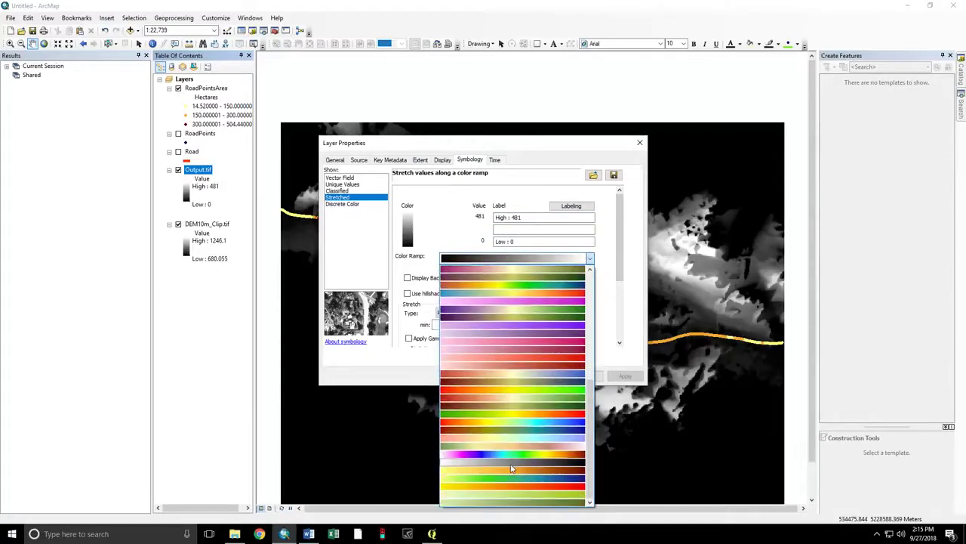
left_click(510, 469)
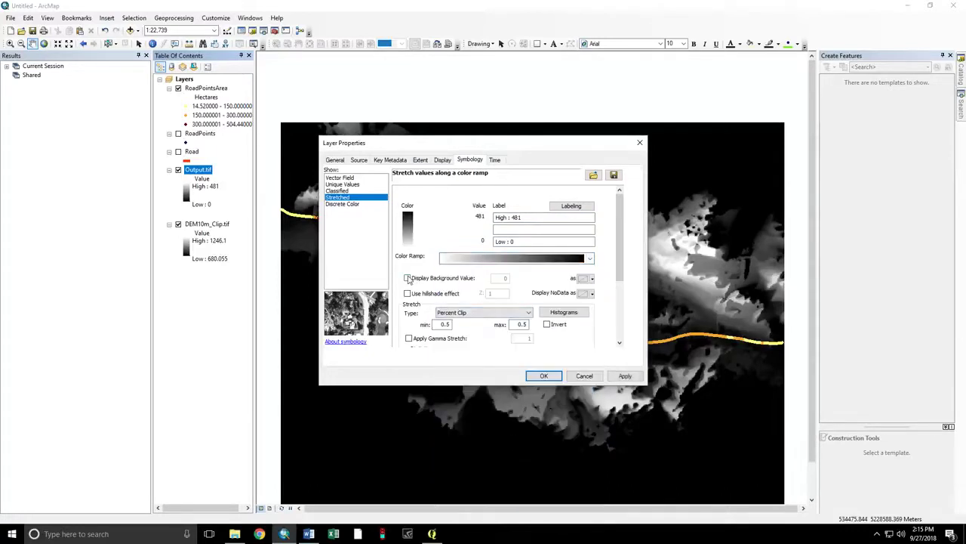
left_click(407, 278)
left_click(544, 376)
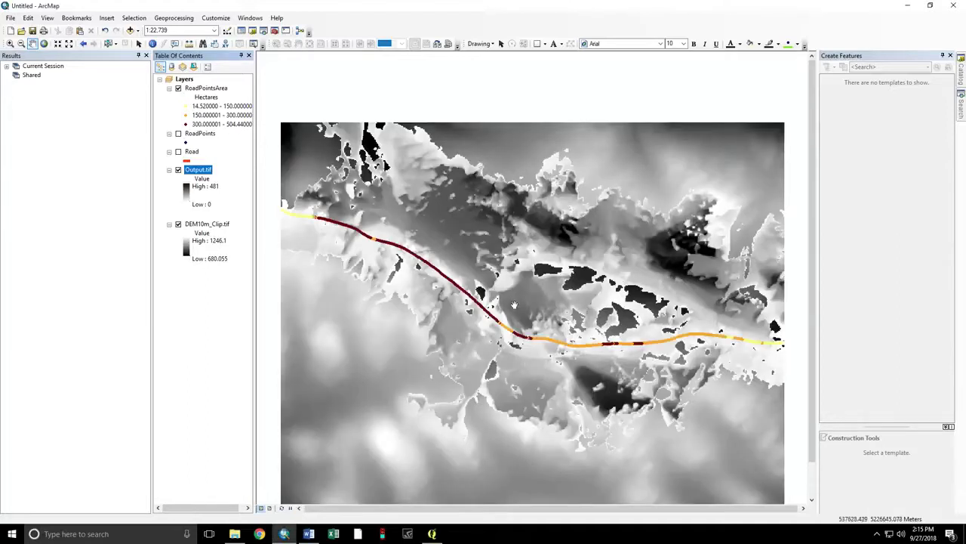
left_click(178, 224)
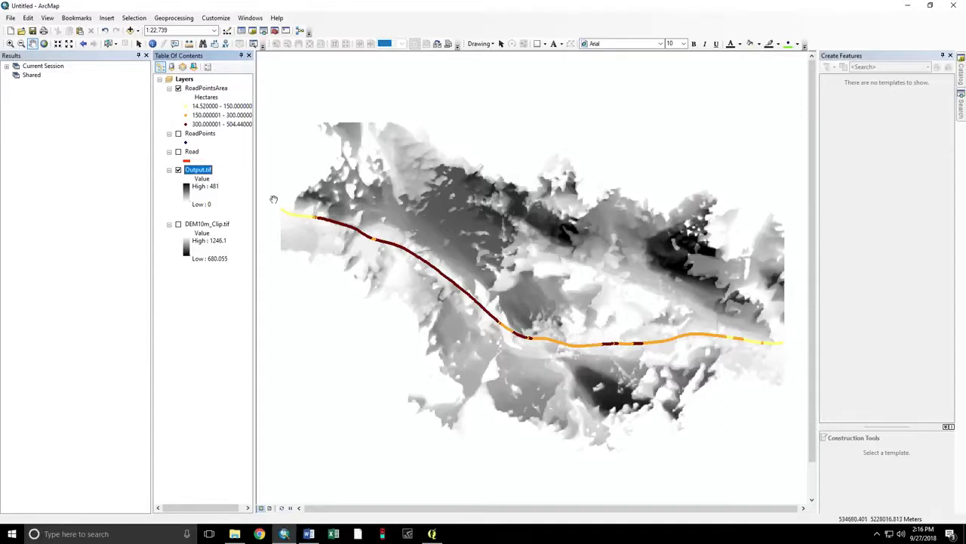
- Turn DEM10m_Clip.tif back on and give it the green-yellow-red-brown elevation ramp
left_click(178, 225)
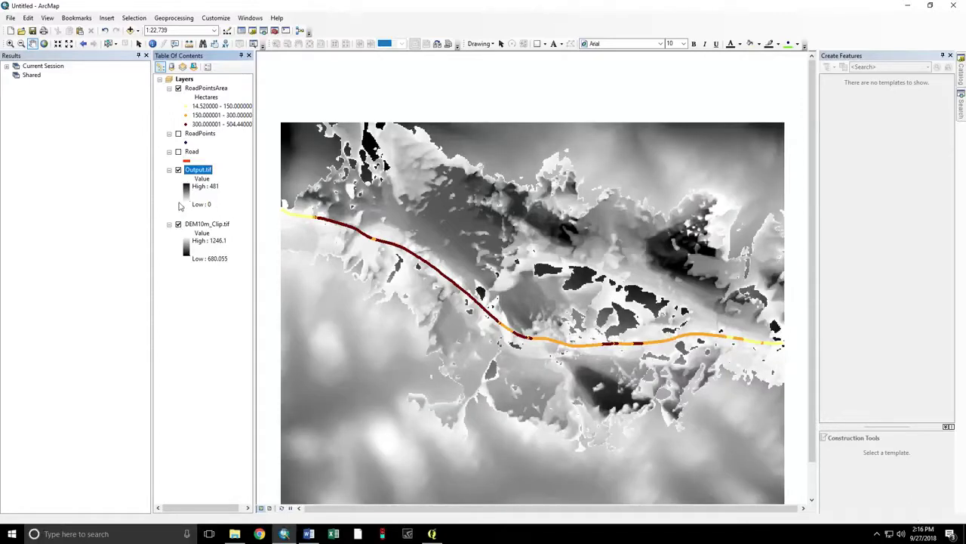
left_click(188, 241)
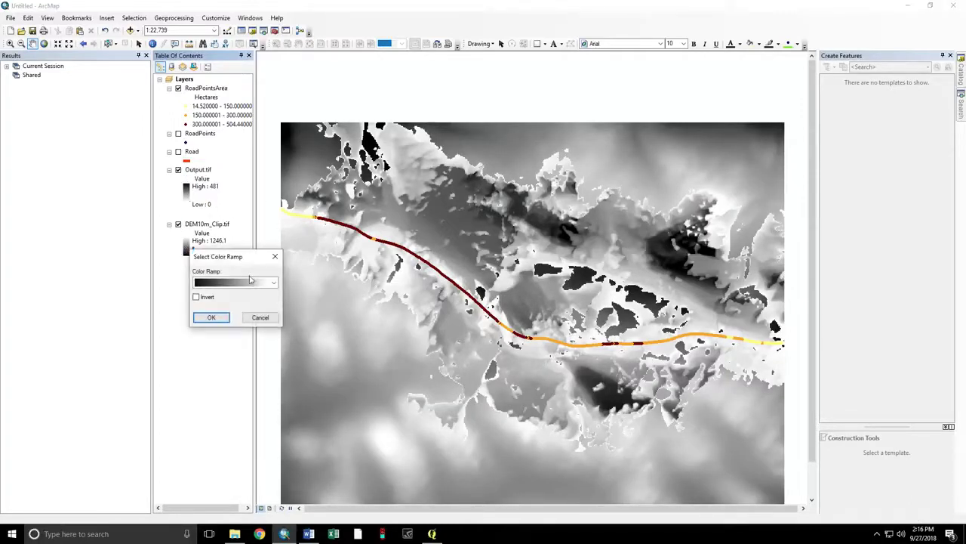
left_click(273, 282)
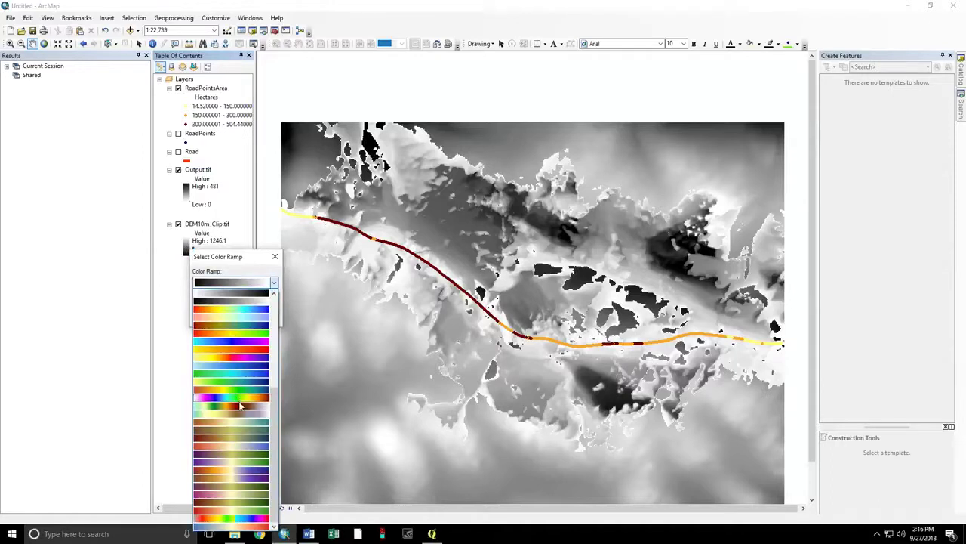
left_click(234, 407)
left_click(213, 318)
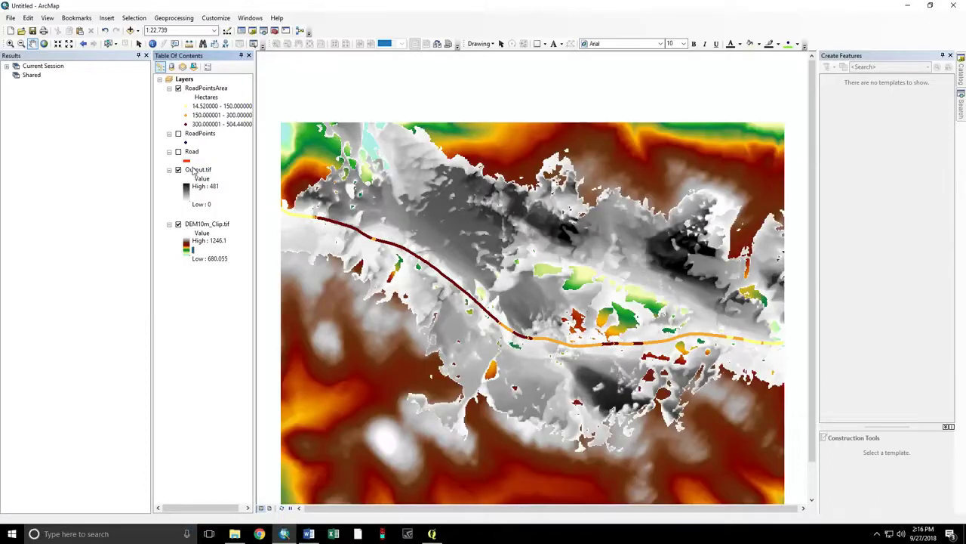
- Toggle the Output.tif viewshed off and on to compare, and pan the map up slightly
left_click(178, 170)
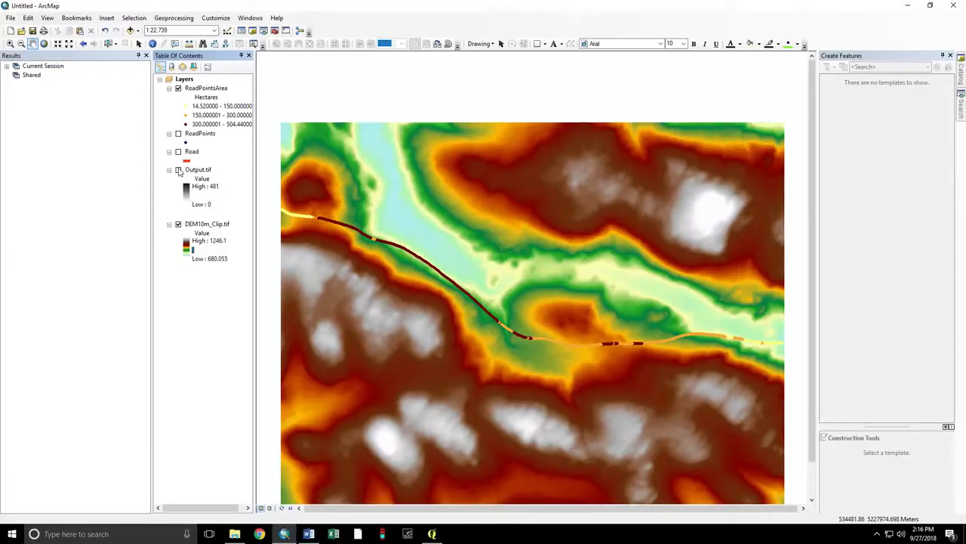
left_click(179, 170)
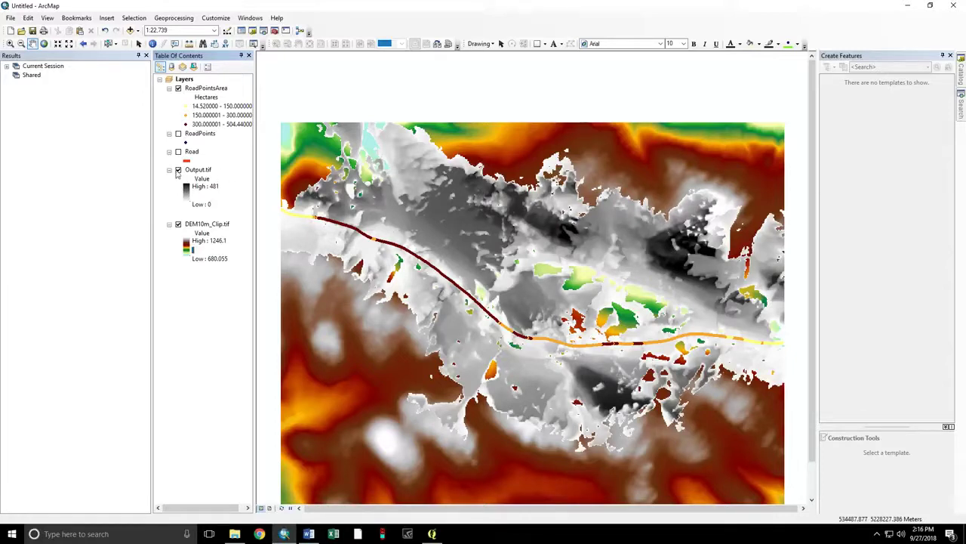
left_click_drag(463, 337, 459, 295)
left_click(174, 17)
- Open the Image Analysis window
left_click(173, 18)
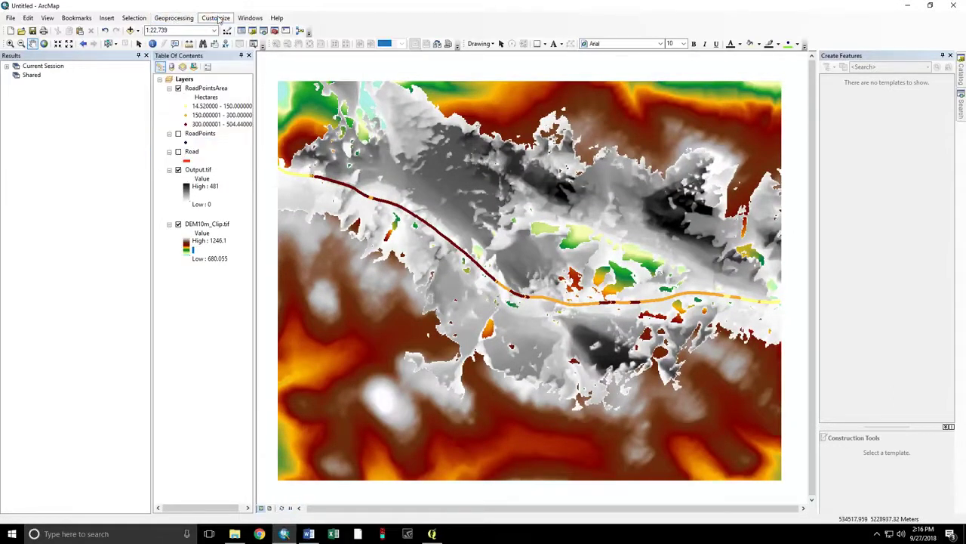
left_click(216, 18)
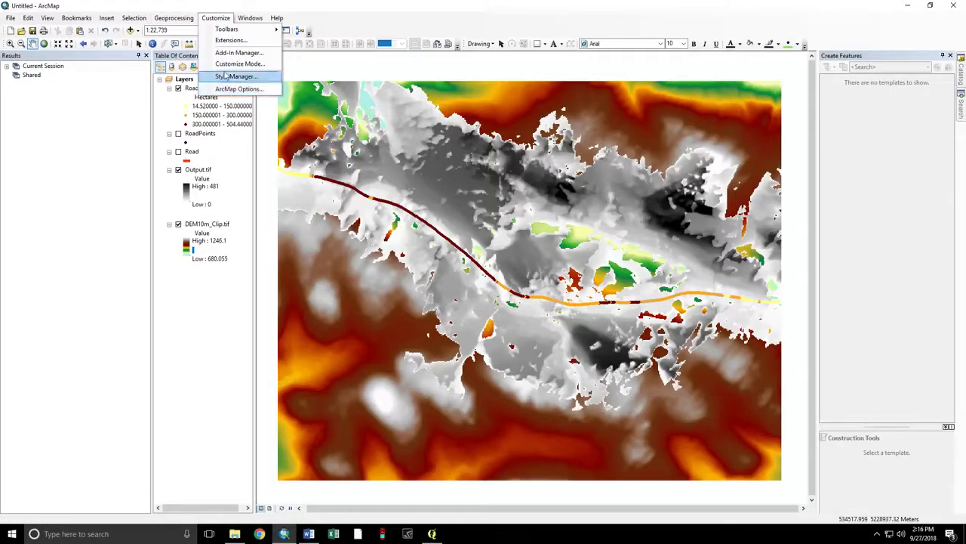
mouse_move(185, 24)
mouse_move(250, 17)
left_click(265, 98)
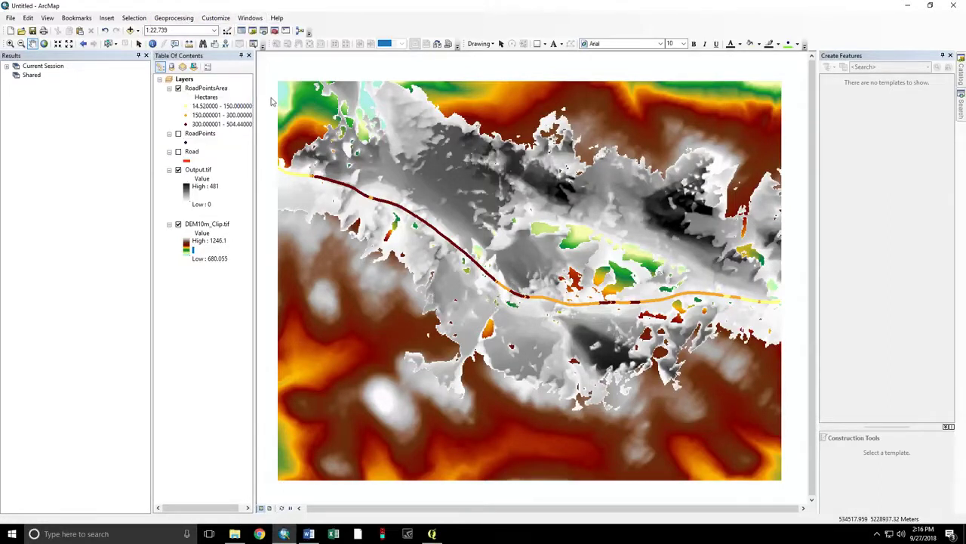
- Create a MultiDirectional Hillshade layer from DEM10m_Clip.tif, then close Image Analysis
left_click(450, 175)
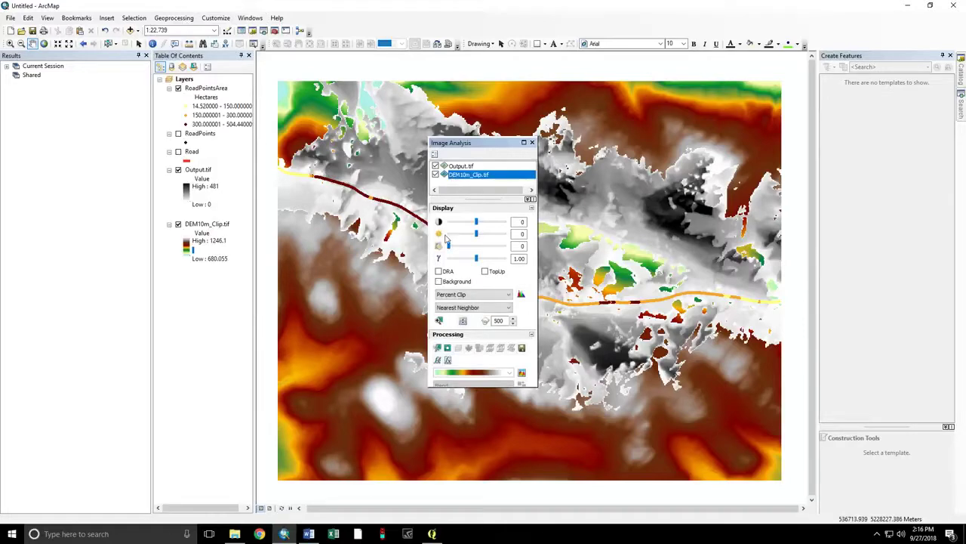
left_click(437, 360)
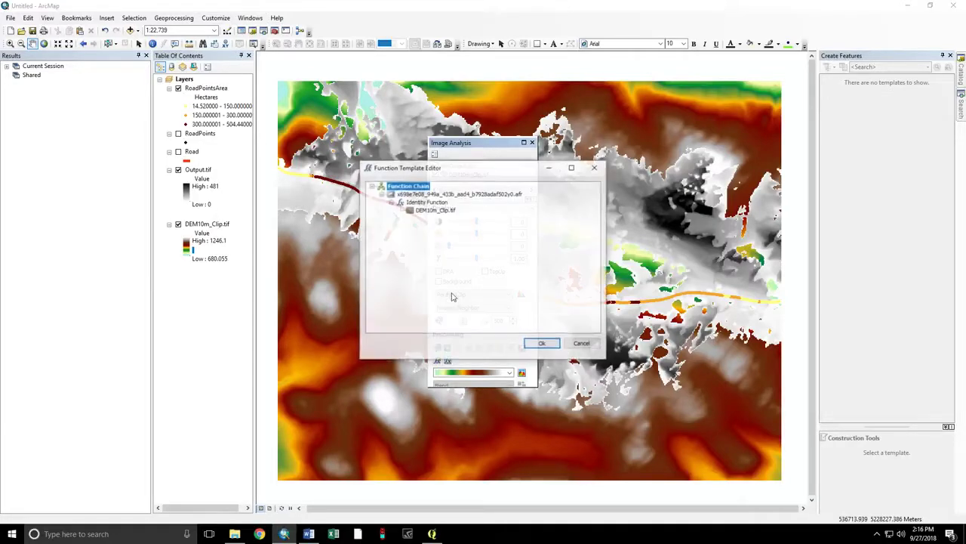
right_click(421, 205)
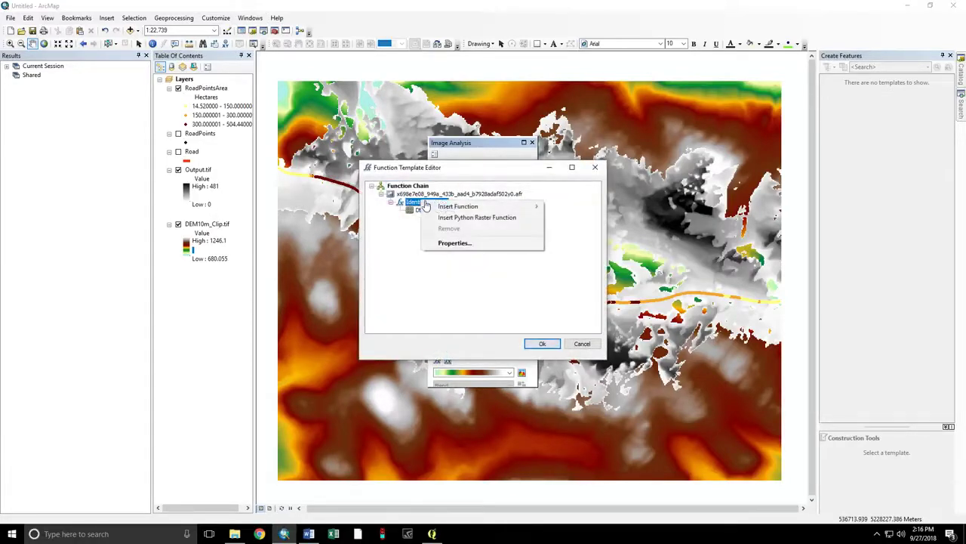
mouse_move(453, 206)
left_click(612, 299)
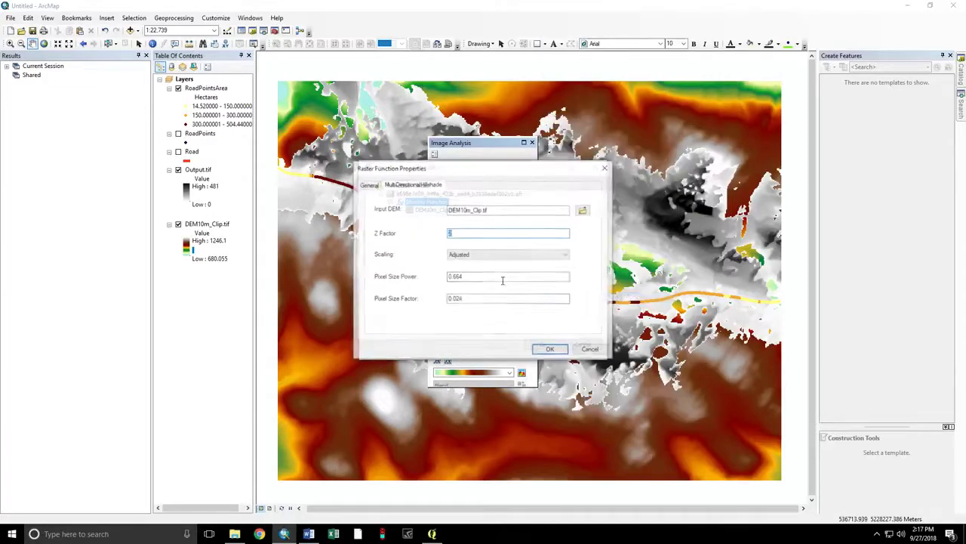
left_click(545, 349)
left_click(537, 343)
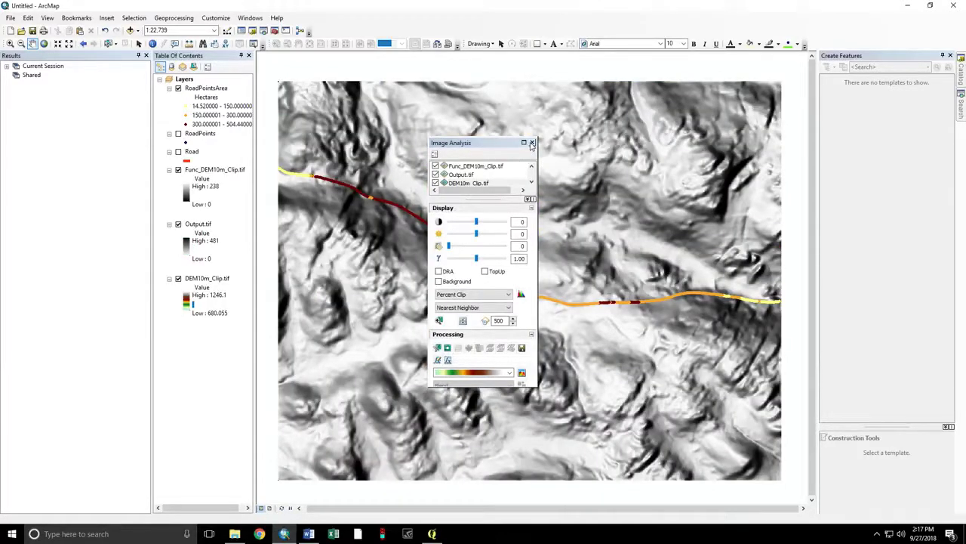
left_click(531, 143)
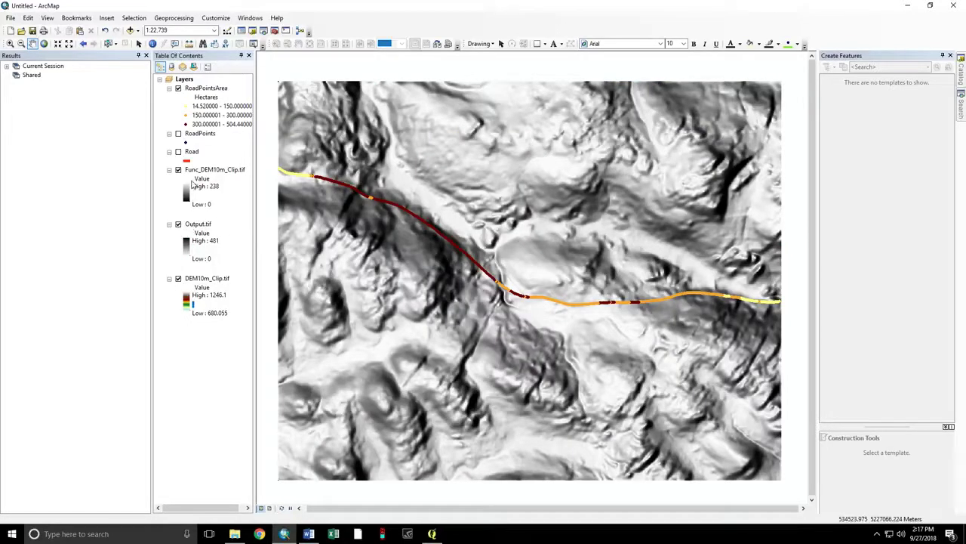
- Set a display transparency on the Func_DEM10m_Clip.tif hillshade layer
double_click(195, 171)
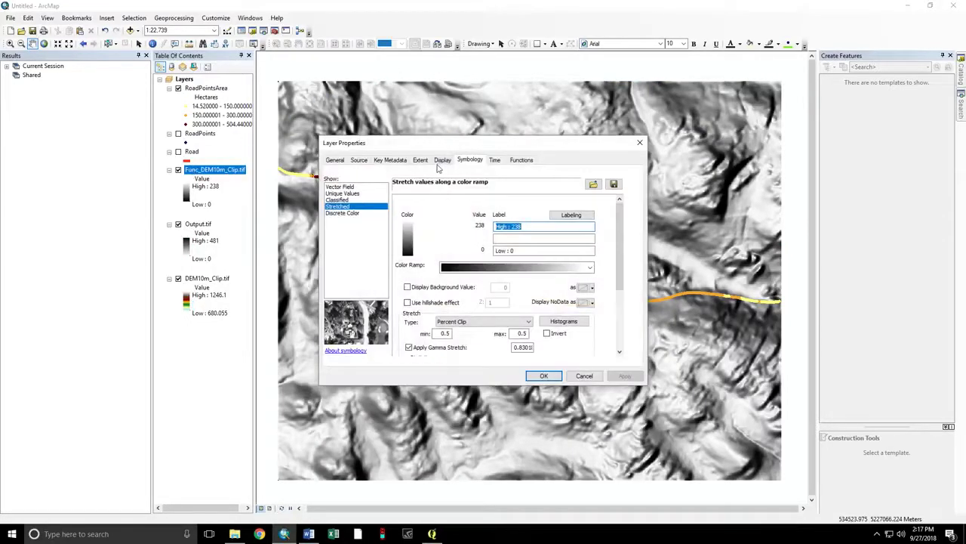
left_click(441, 161)
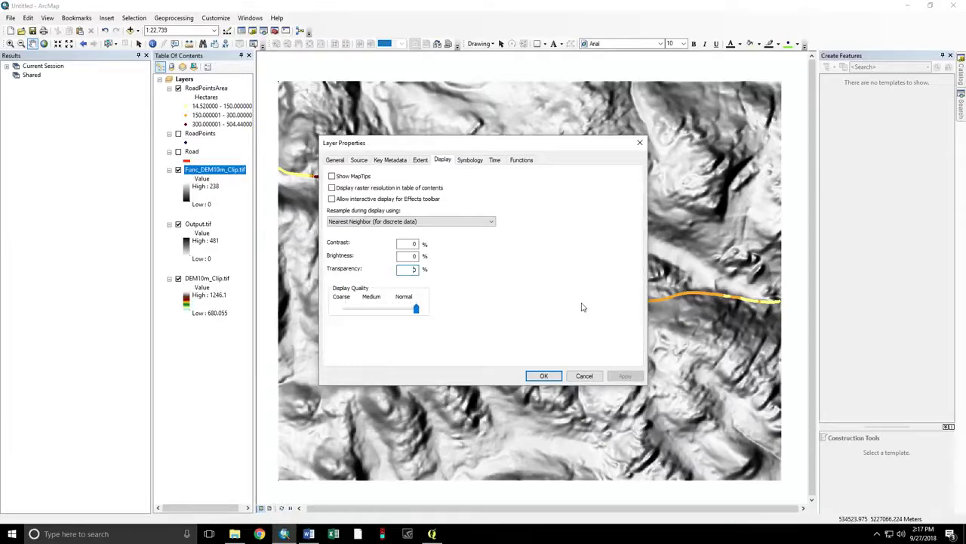
left_click(544, 376)
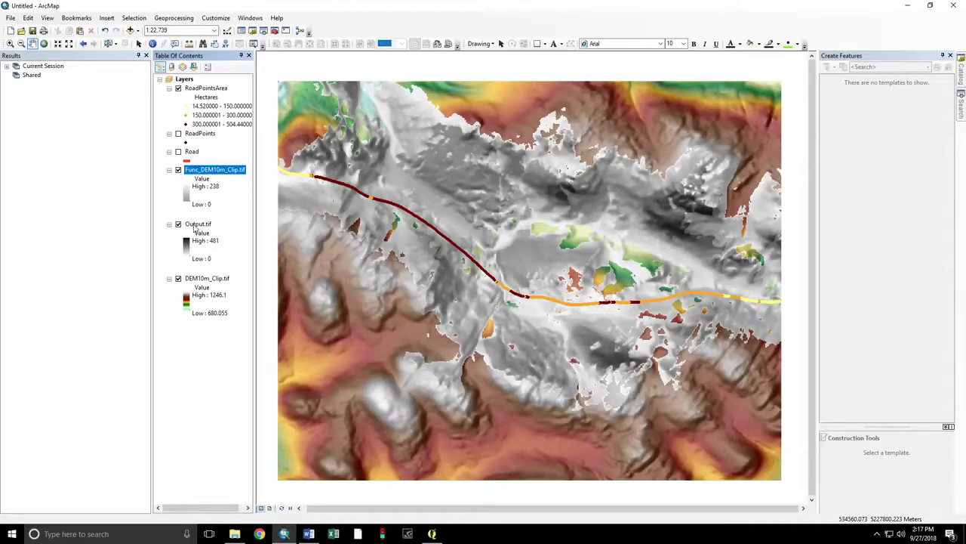
- Move Output.tif above the hillshade layer and toggle its visibility to check
left_click_drag(198, 225, 192, 172)
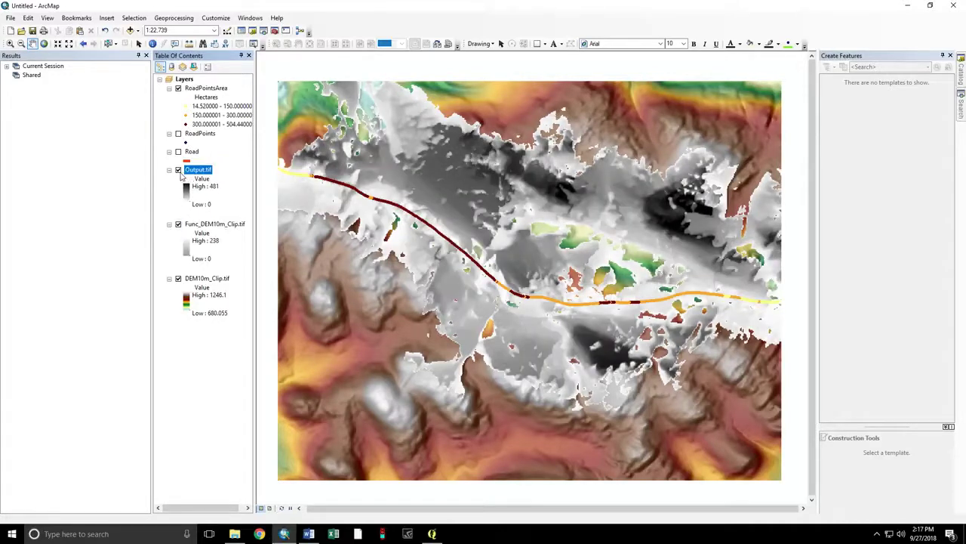
left_click(179, 171)
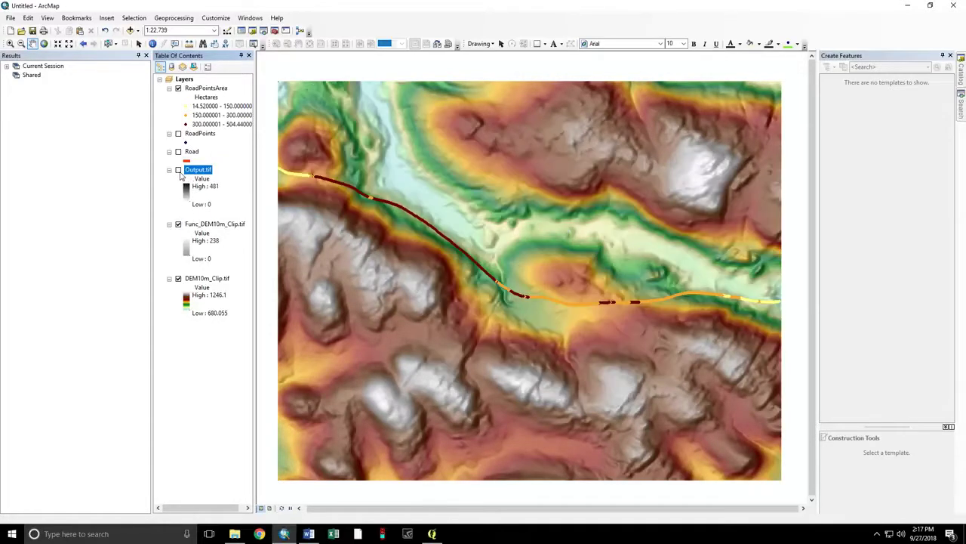
left_click(179, 170)
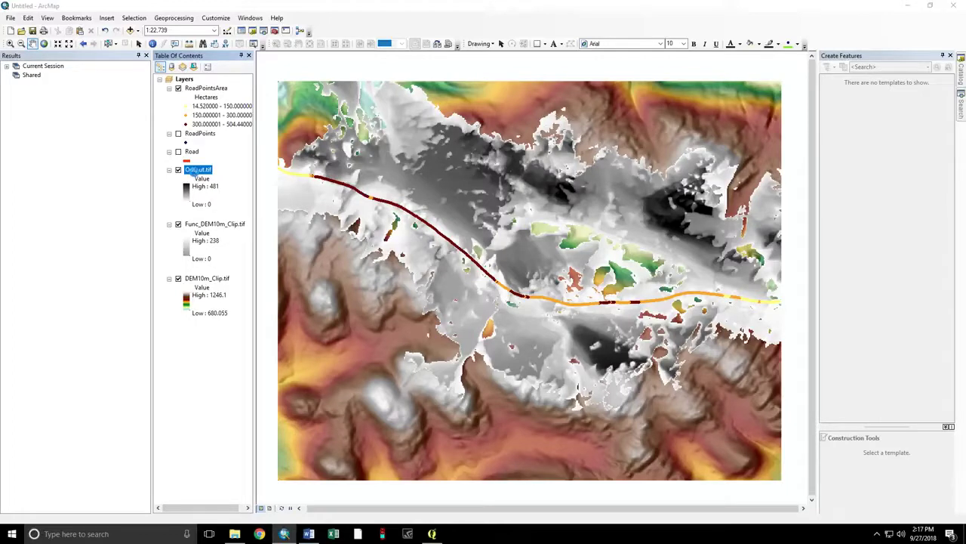
- Switch Output.tif to Classified symbology with 3 classes
double_click(197, 172)
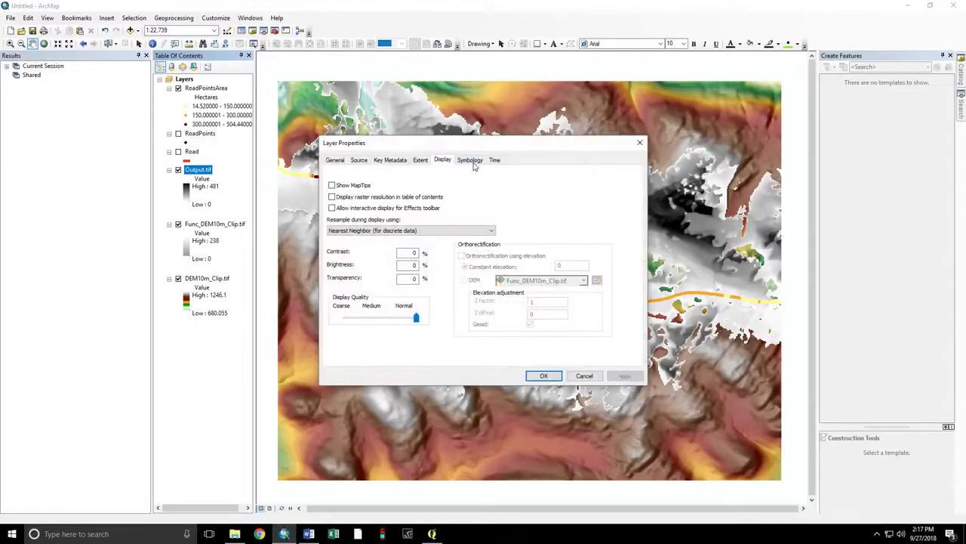
left_click(471, 161)
left_click(350, 191)
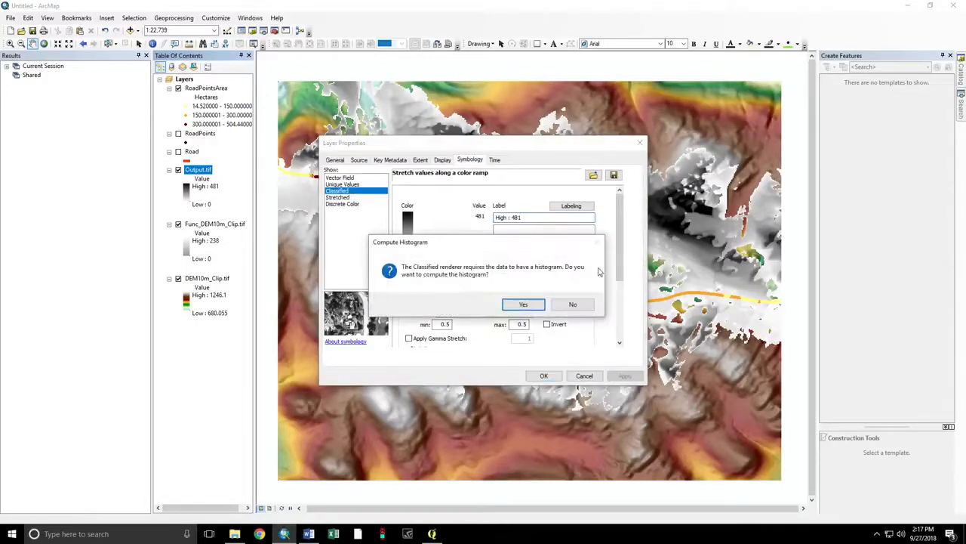
left_click(536, 303)
left_click(555, 224)
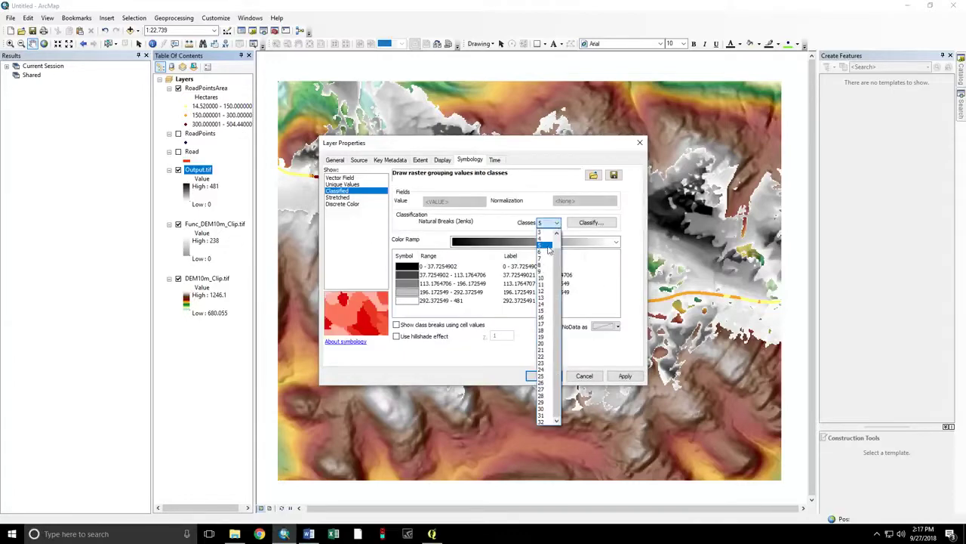
left_click(541, 239)
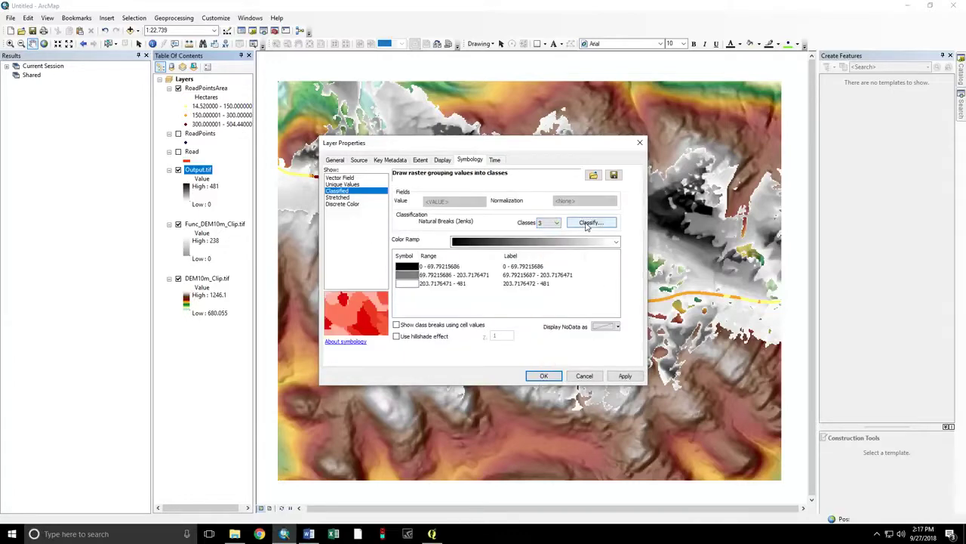
- Set manual class breaks at 50 and 100, giving 0–50, 50–100, 100–481
left_click(588, 222)
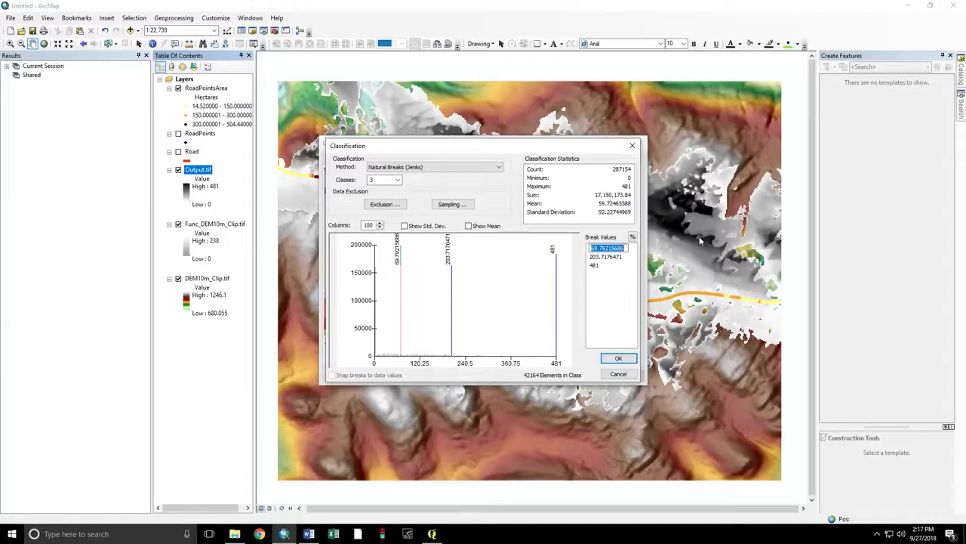
type("50")
key("Return")
left_click(606, 256)
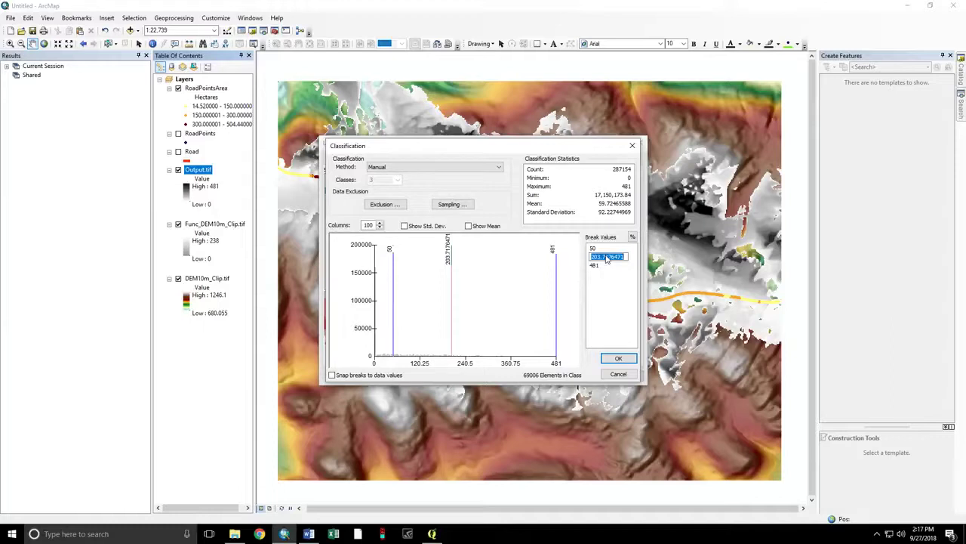
type("100")
left_click(613, 281)
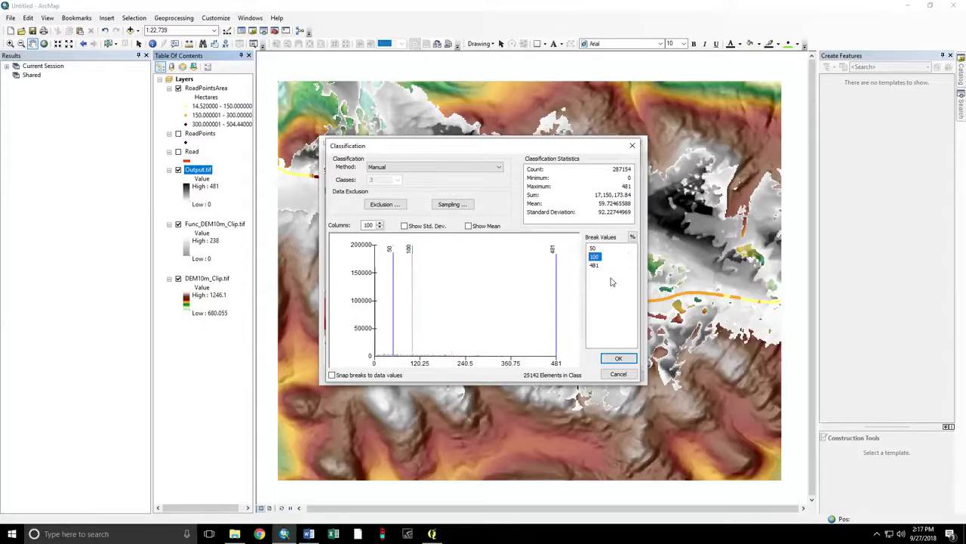
left_click(618, 358)
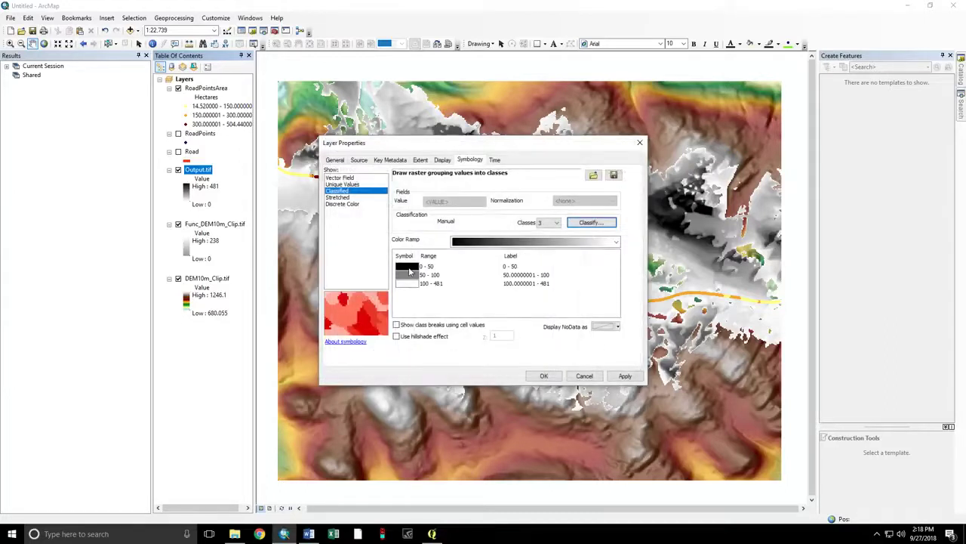
- Give the 0–50 viewshed class No Color
left_click(409, 268)
left_click(406, 283)
left_click(406, 268)
left_click(406, 267)
left_click(437, 274)
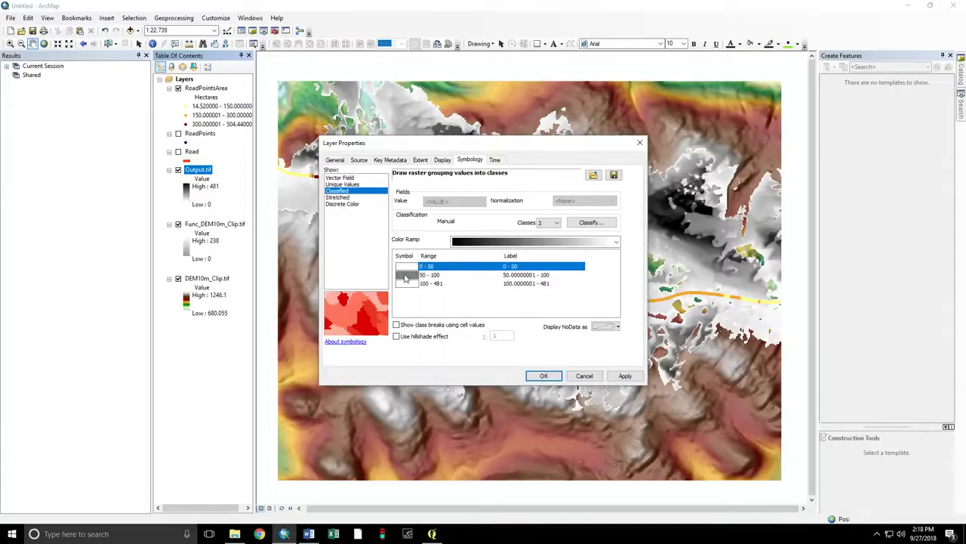
- Colour the 50–100 class yellow and 100–481 red, and apply the symbology
left_click(406, 276)
left_click(406, 276)
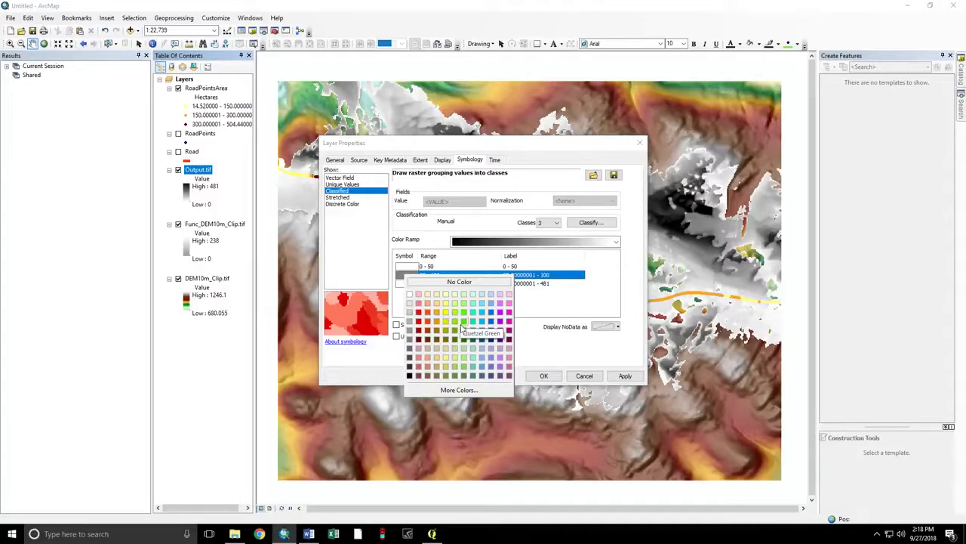
left_click(446, 313)
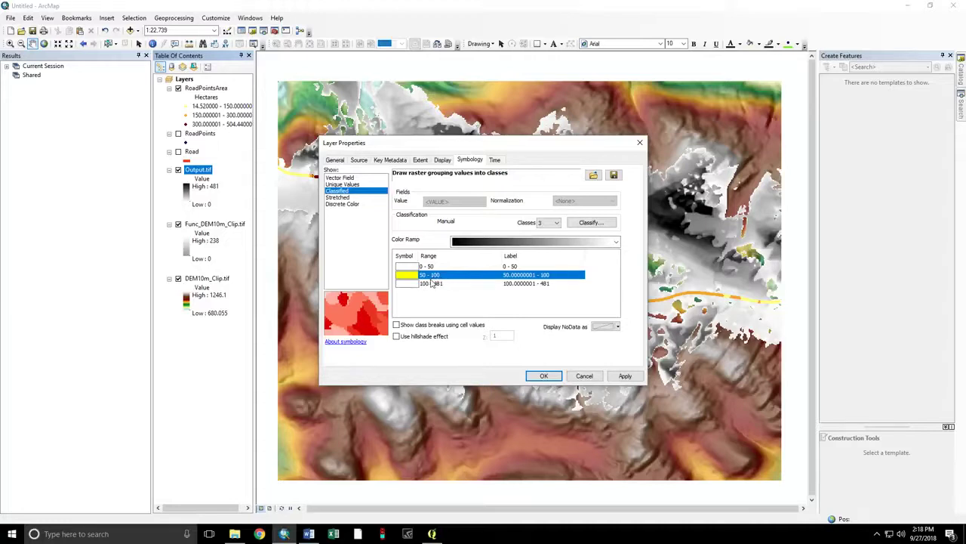
left_click(412, 285)
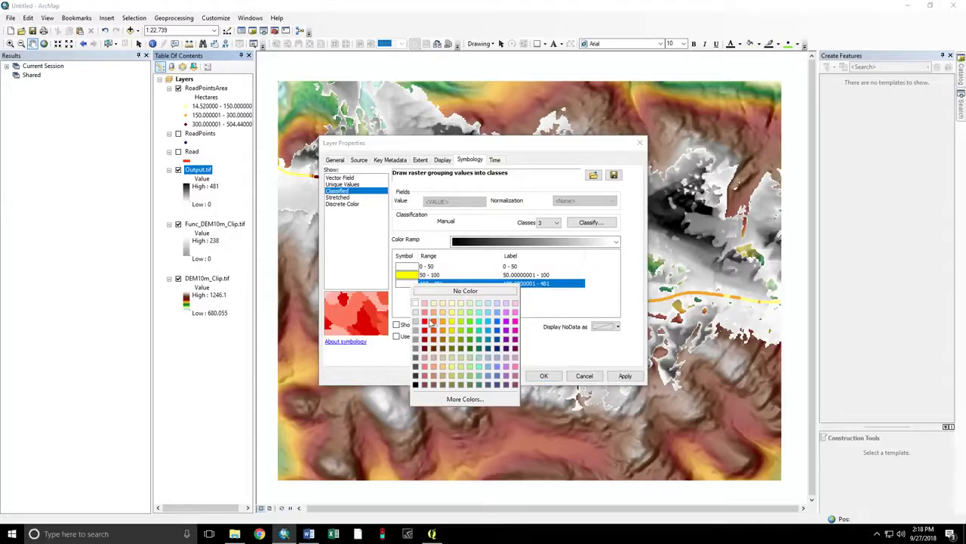
left_click(428, 323)
left_click(542, 375)
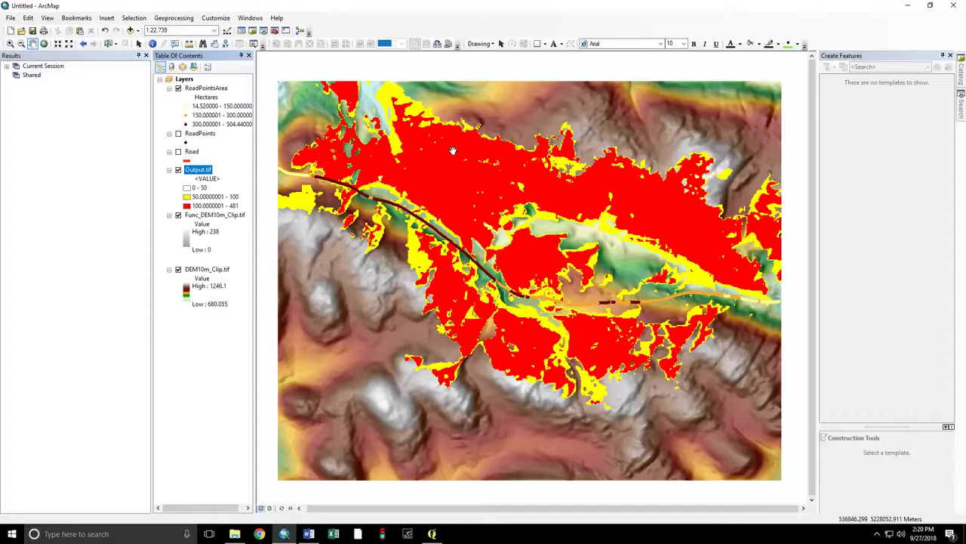
left_click(309, 534)
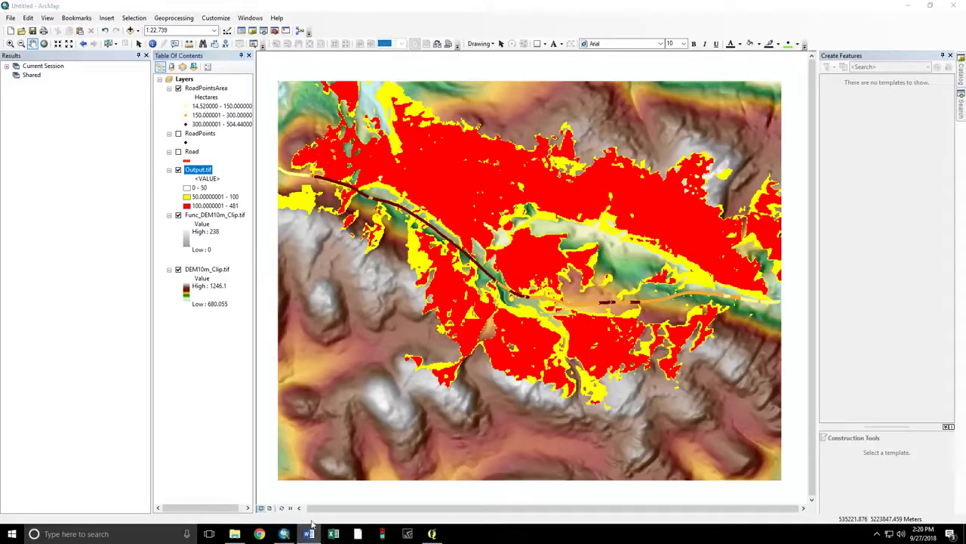
- Type a contact's e-mail address into the blank Word document
right_click(309, 534)
key("Escape")
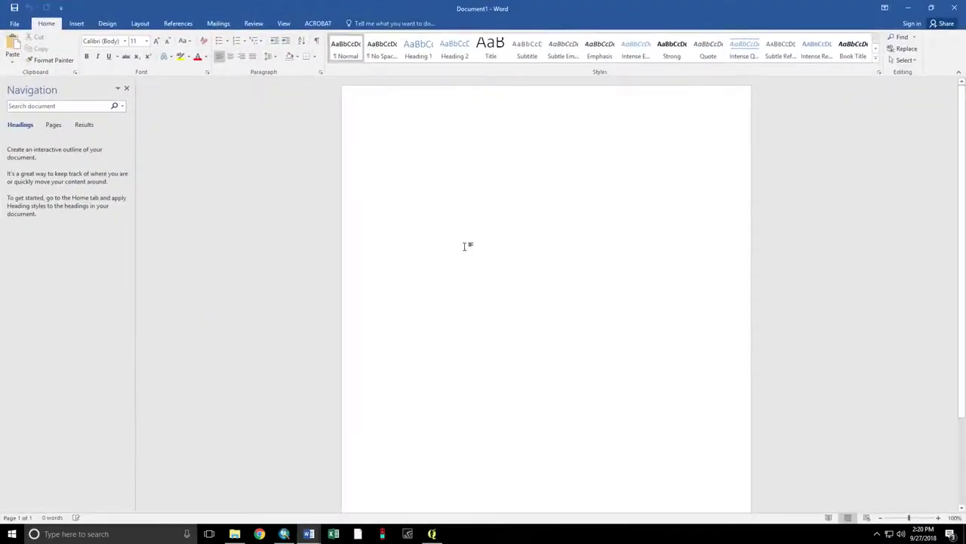
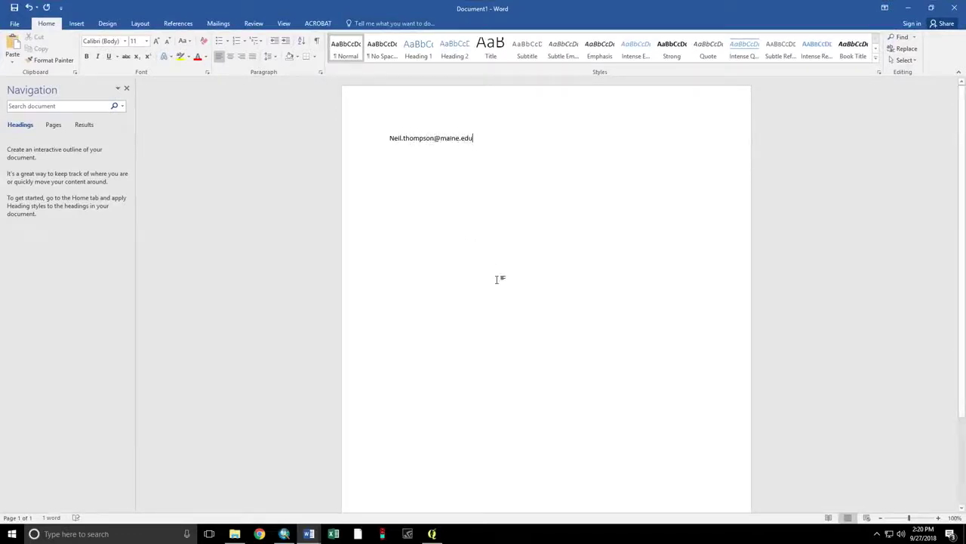
- Enlarge the e-mail text to 22 pt, then close Word without saving
left_click_drag(509, 256, 287, 125)
left_click(154, 40)
left_click(154, 40)
left_click(154, 40)
left_click(154, 40)
left_click(154, 40)
left_click(155, 40)
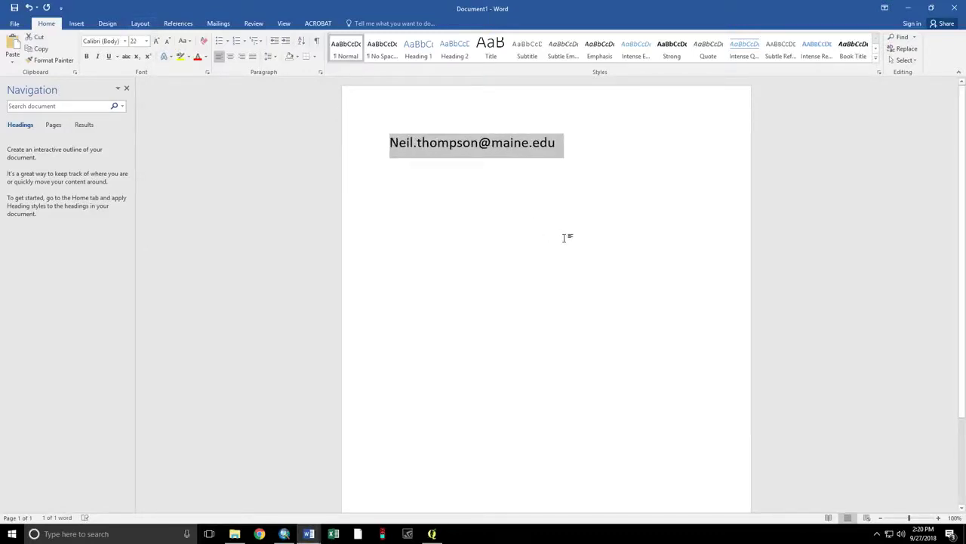
left_click(957, 8)
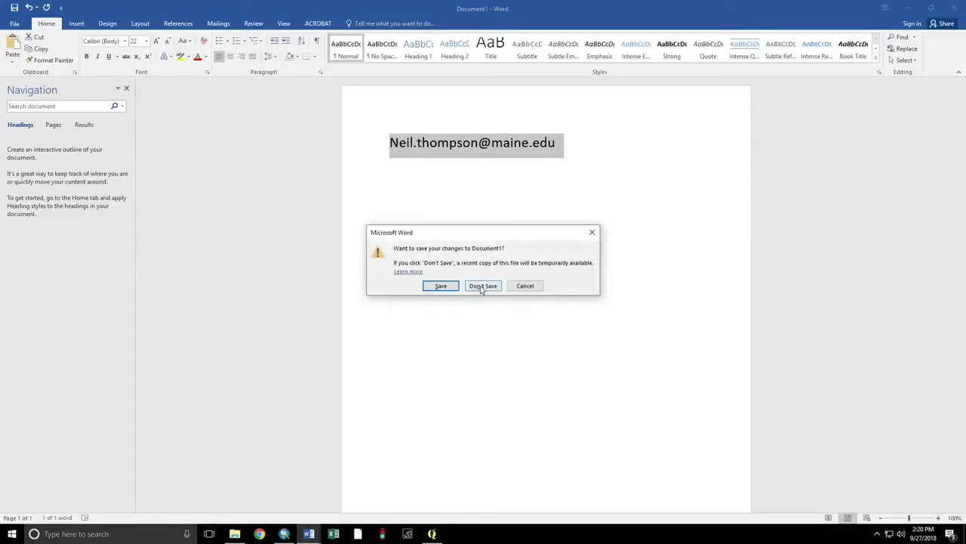
left_click(483, 285)
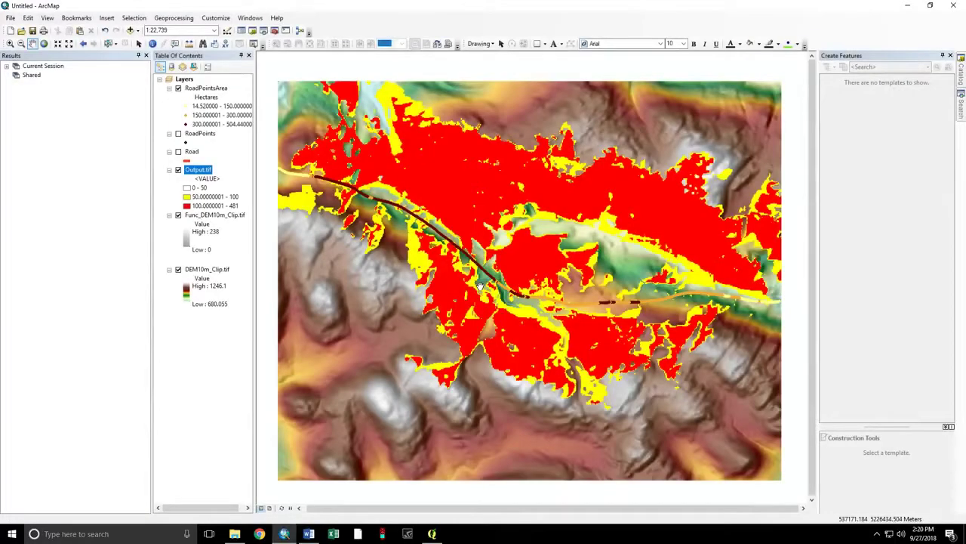